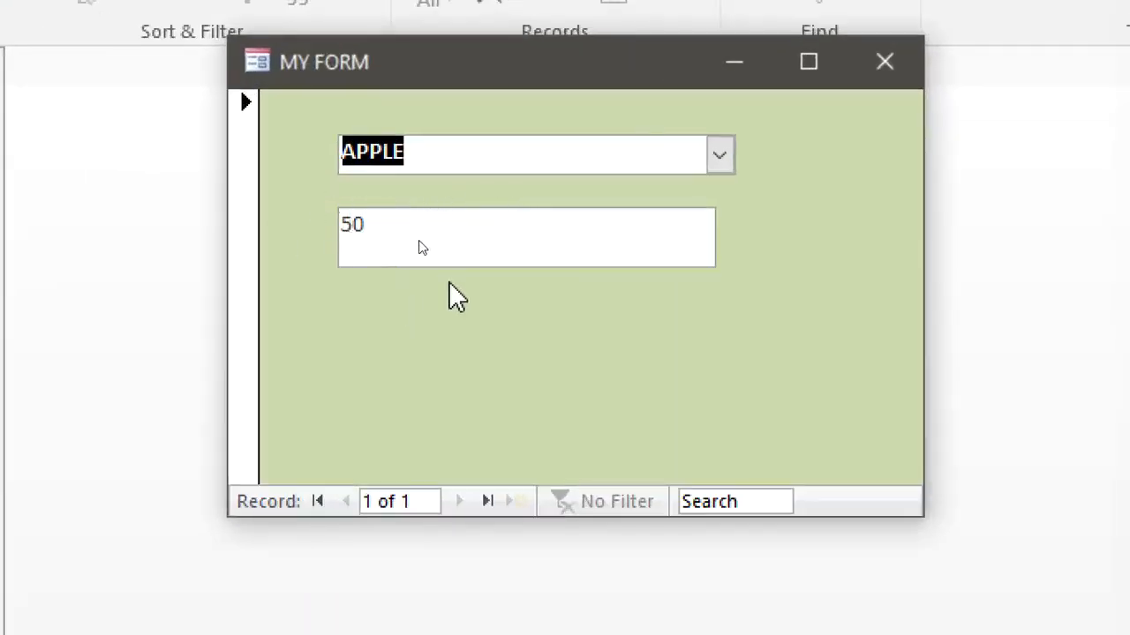
Step: Choose BANANA, ORANGE, LEMON, PAW PAW and PINEAPLES in turn in MY FORM's combo box, and close the form and its database
click(717, 157)
click(657, 224)
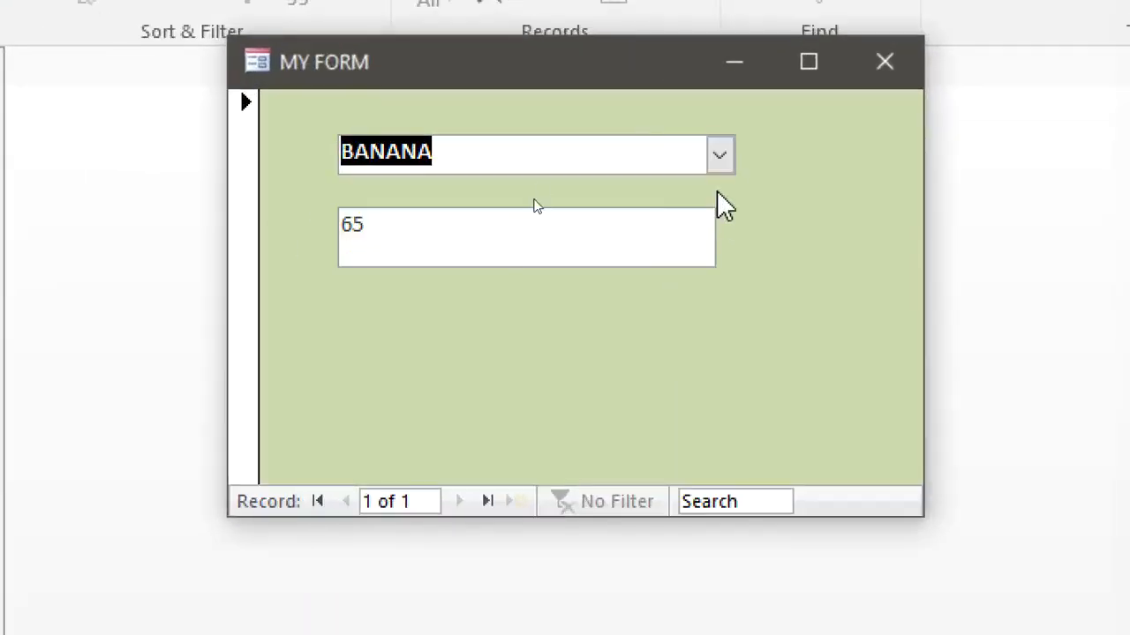
click(720, 155)
click(668, 247)
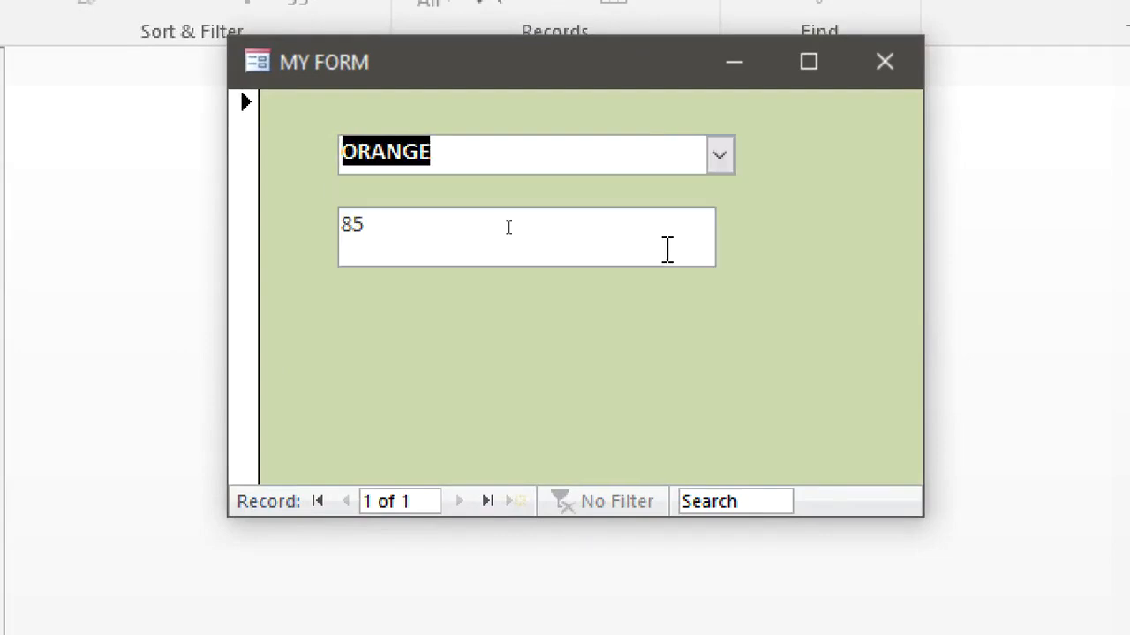
click(720, 155)
click(630, 292)
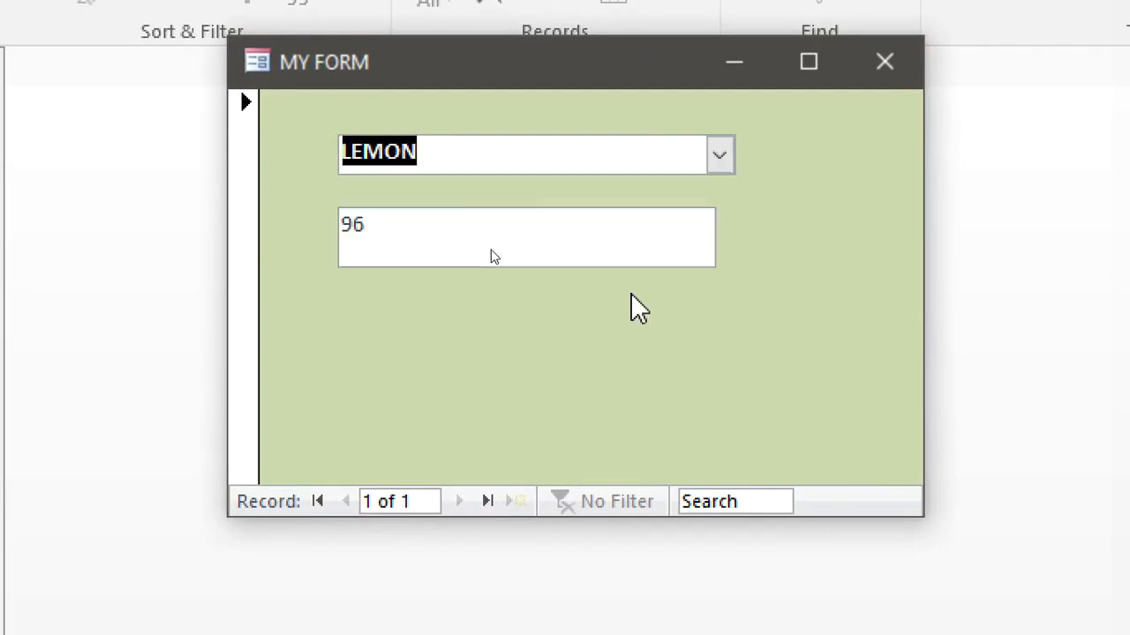
click(720, 155)
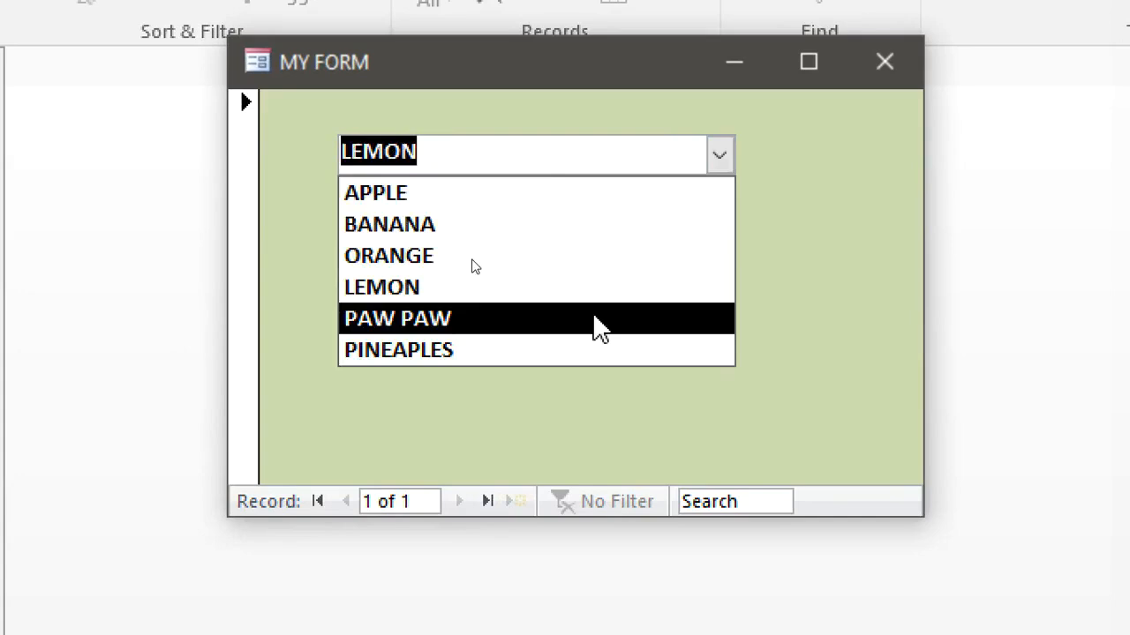
click(593, 314)
click(721, 155)
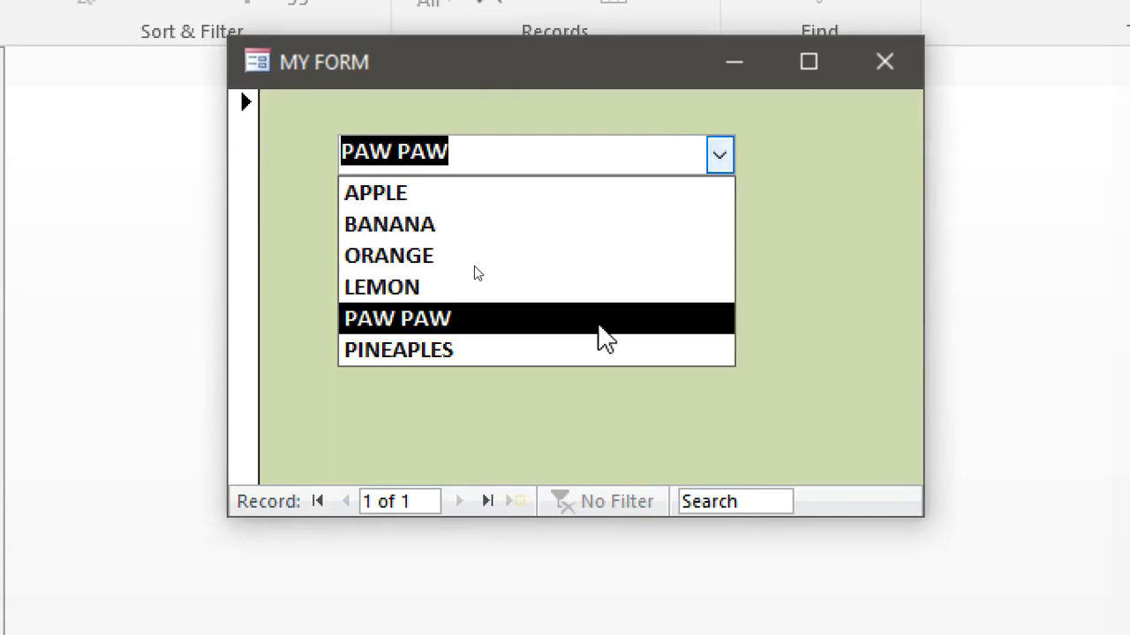
click(597, 346)
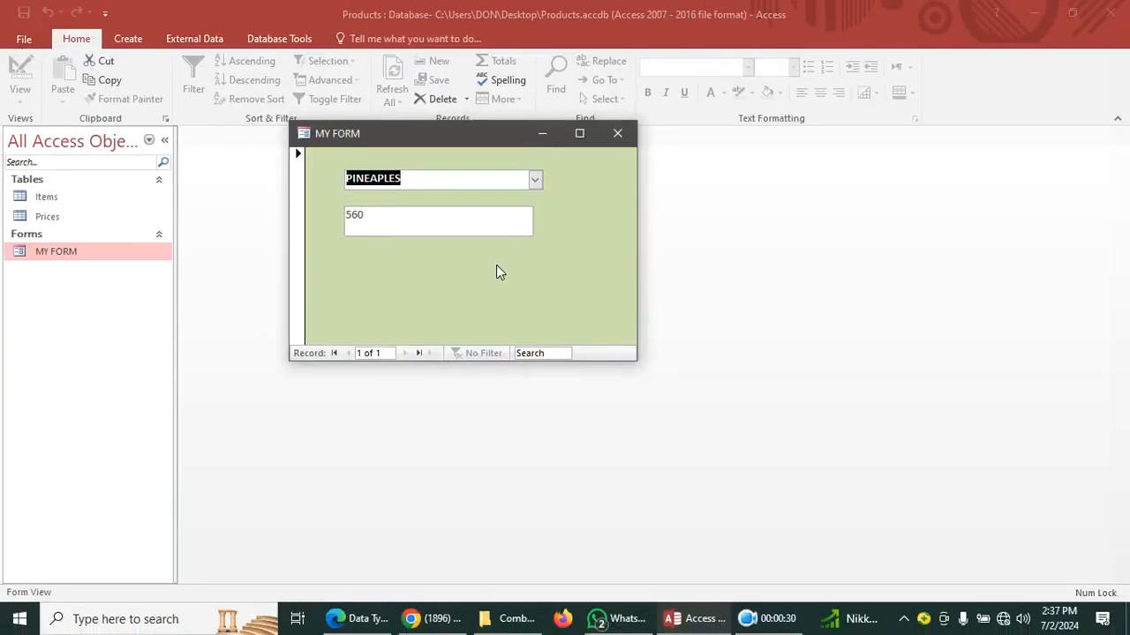
click(884, 61)
click(1112, 13)
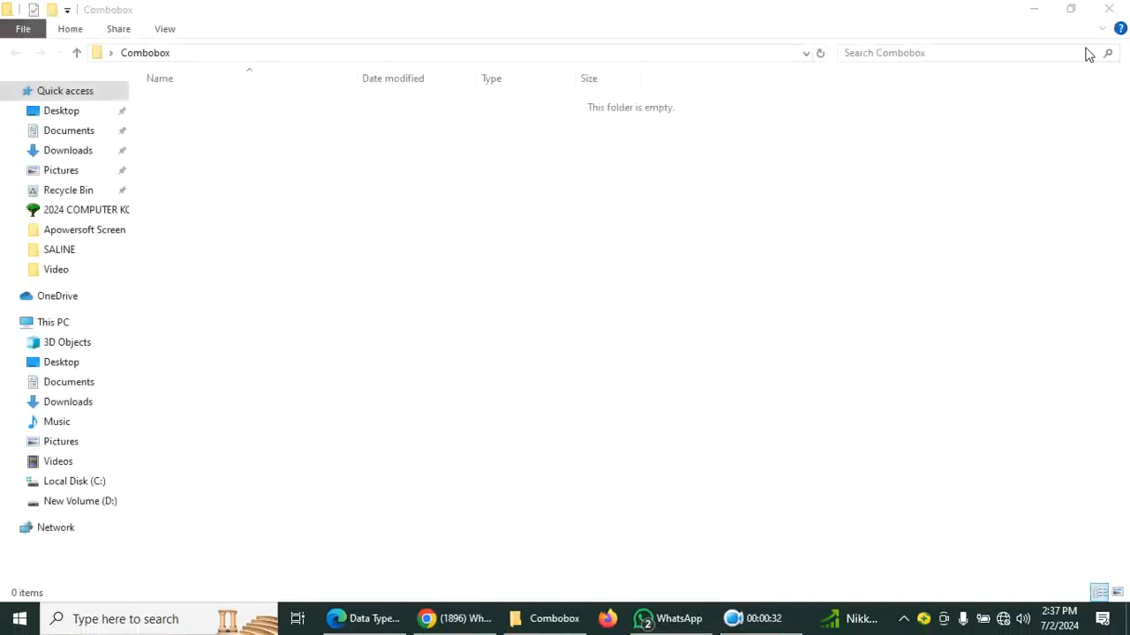
Step: Create a Microsoft Access database named ProductsDiplay in the Combobox folder, and open it with its content enabled
right_click(336, 224)
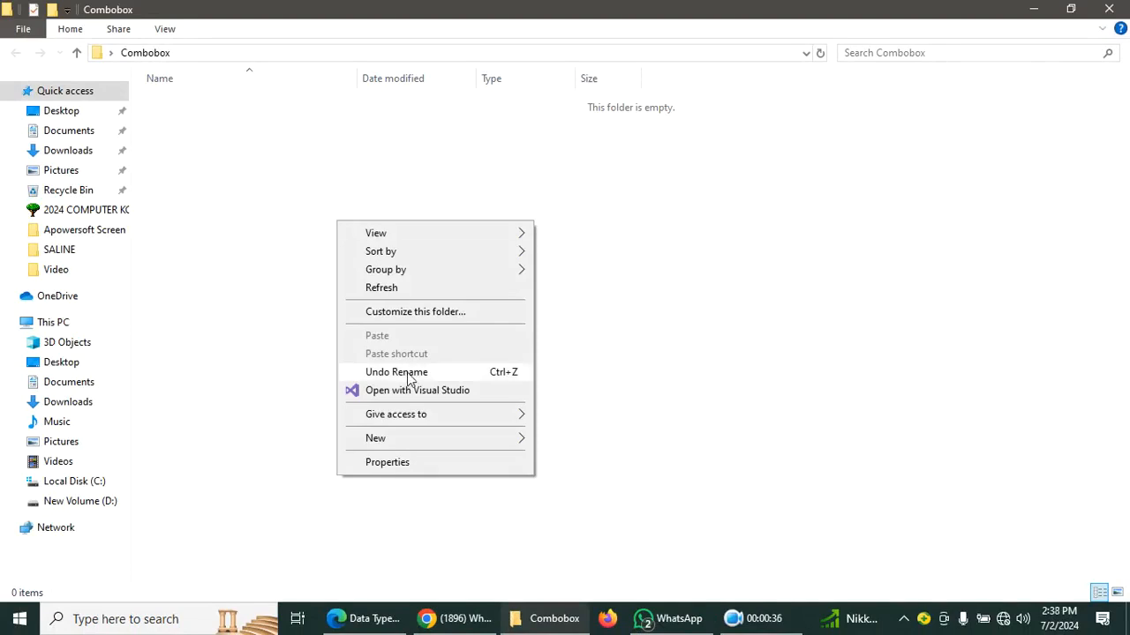
mouse_move(408, 439)
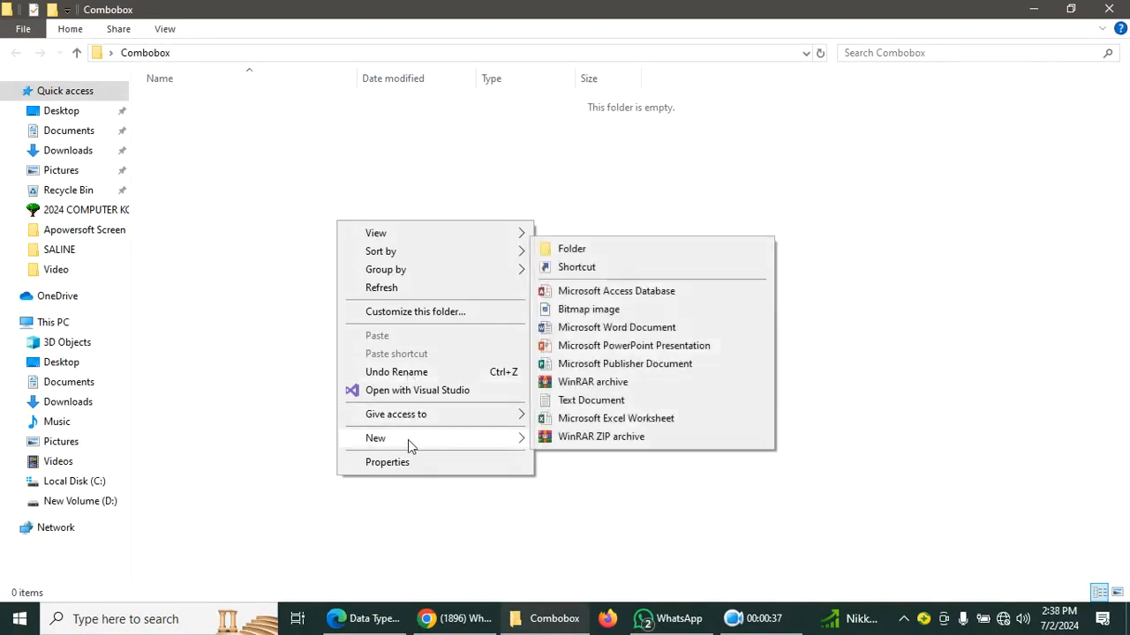
click(587, 292)
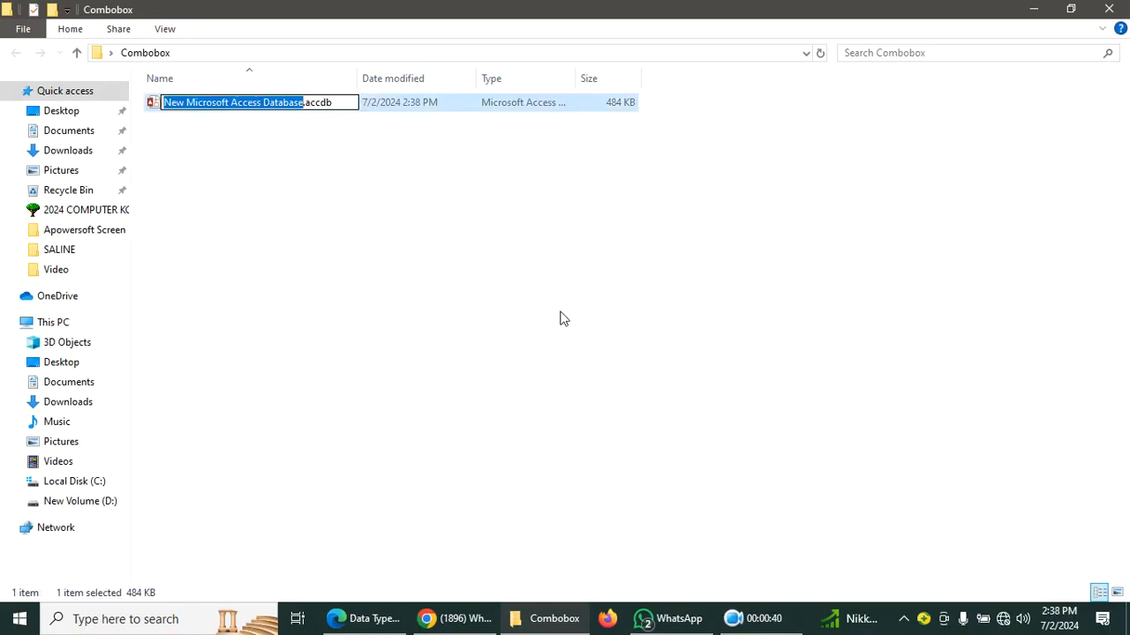
text(Products)
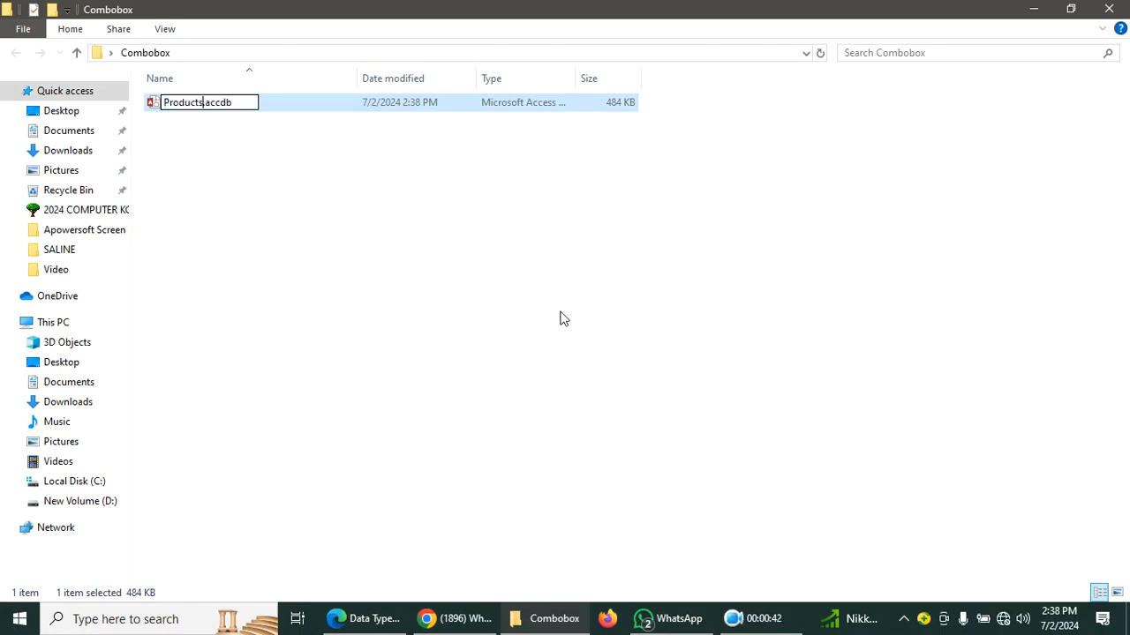
text(Diplay)
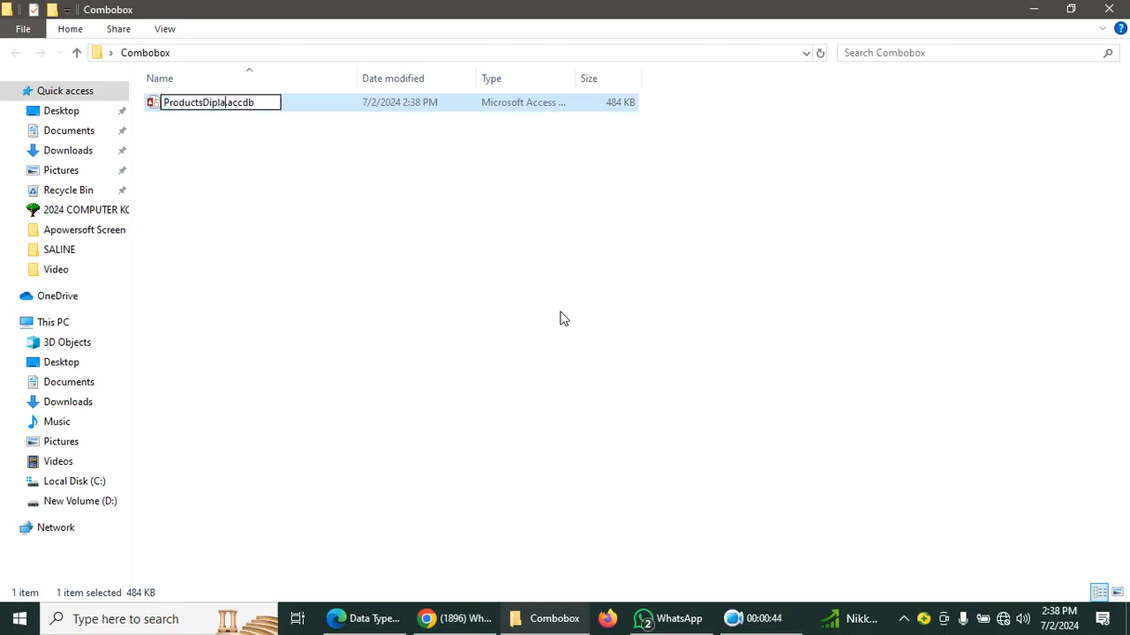
click(562, 319)
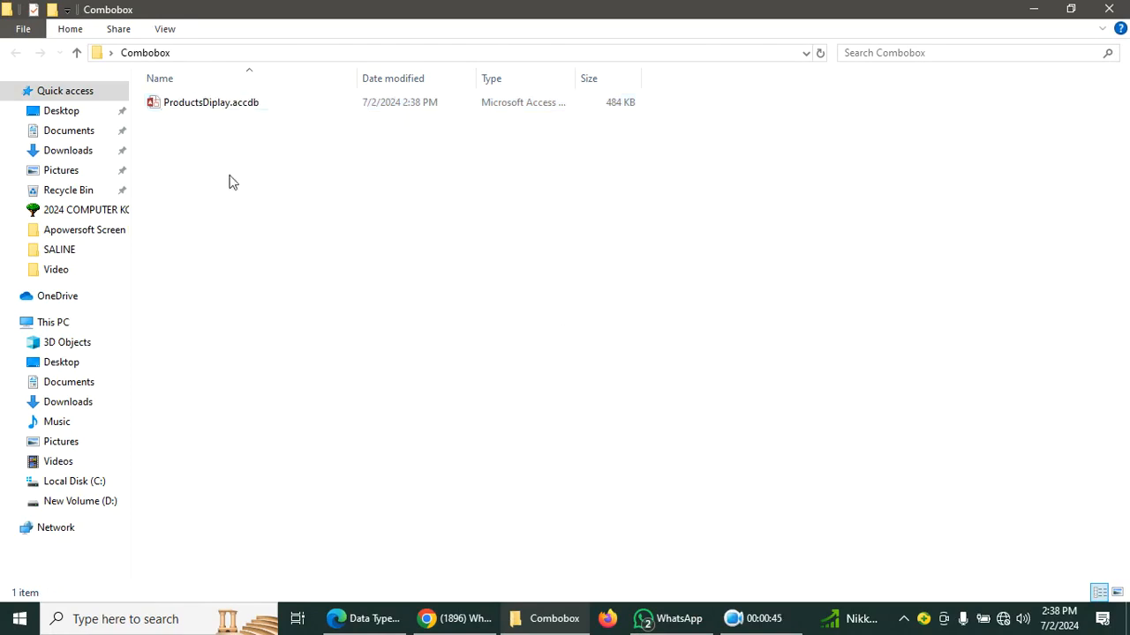
double_click(243, 103)
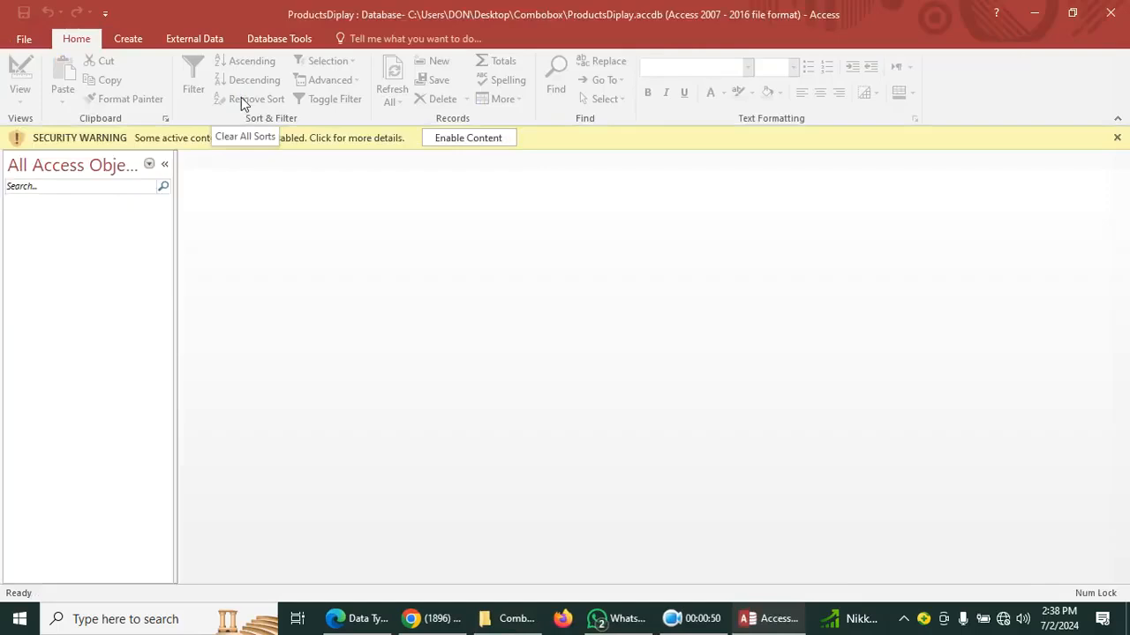
click(451, 141)
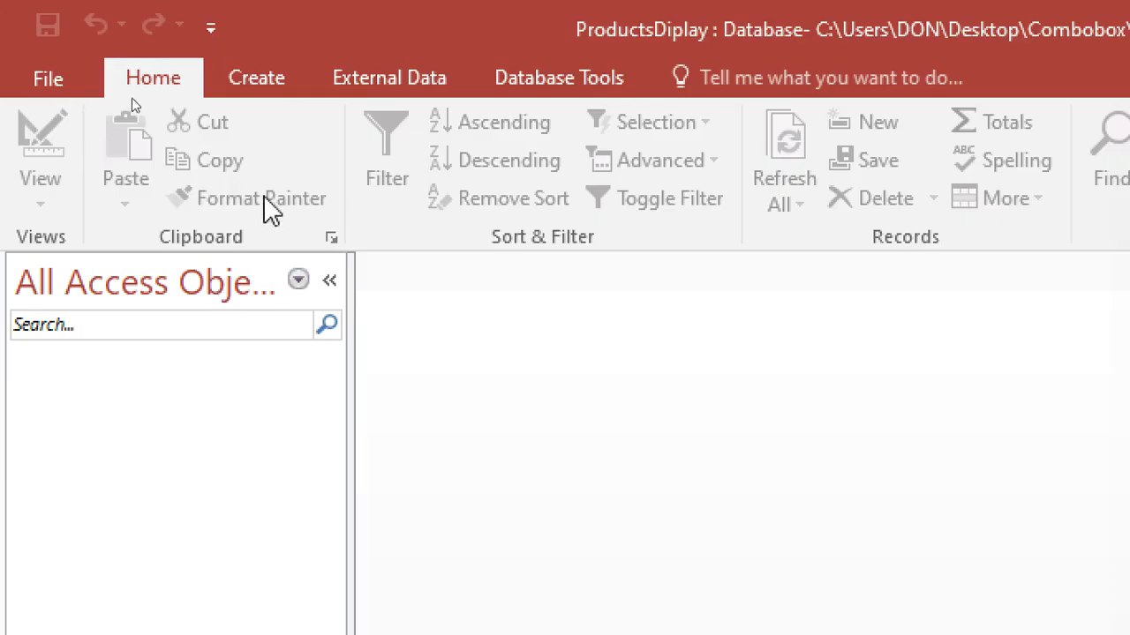
Step: Start a new table in Design View with an AutoNumber field named ItemID as its primary key
click(260, 86)
click(236, 157)
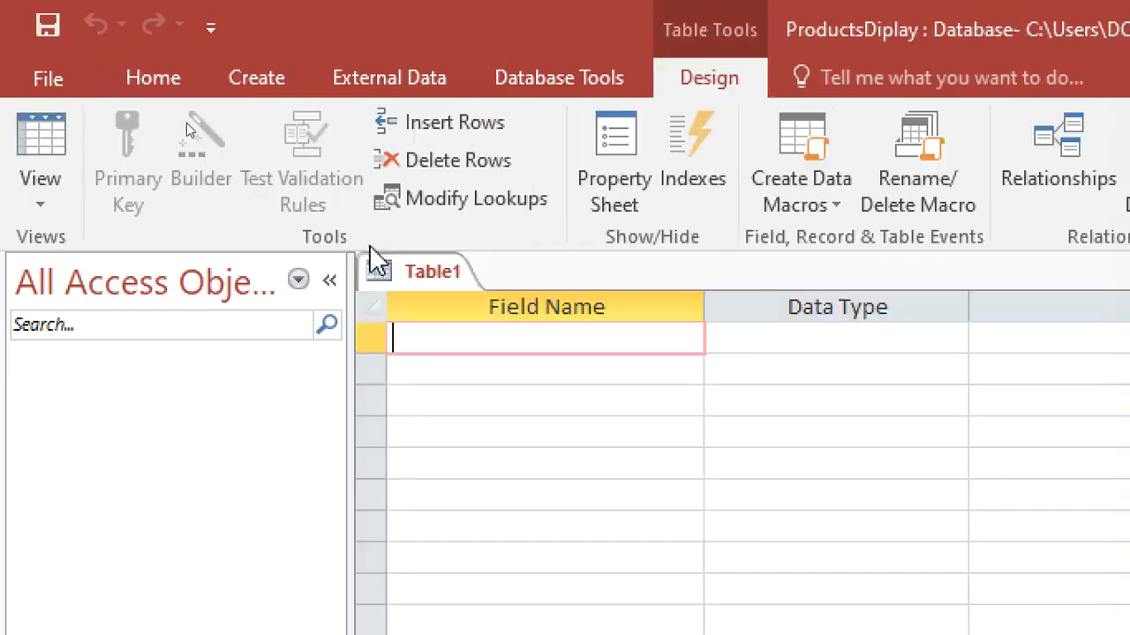
text(I)
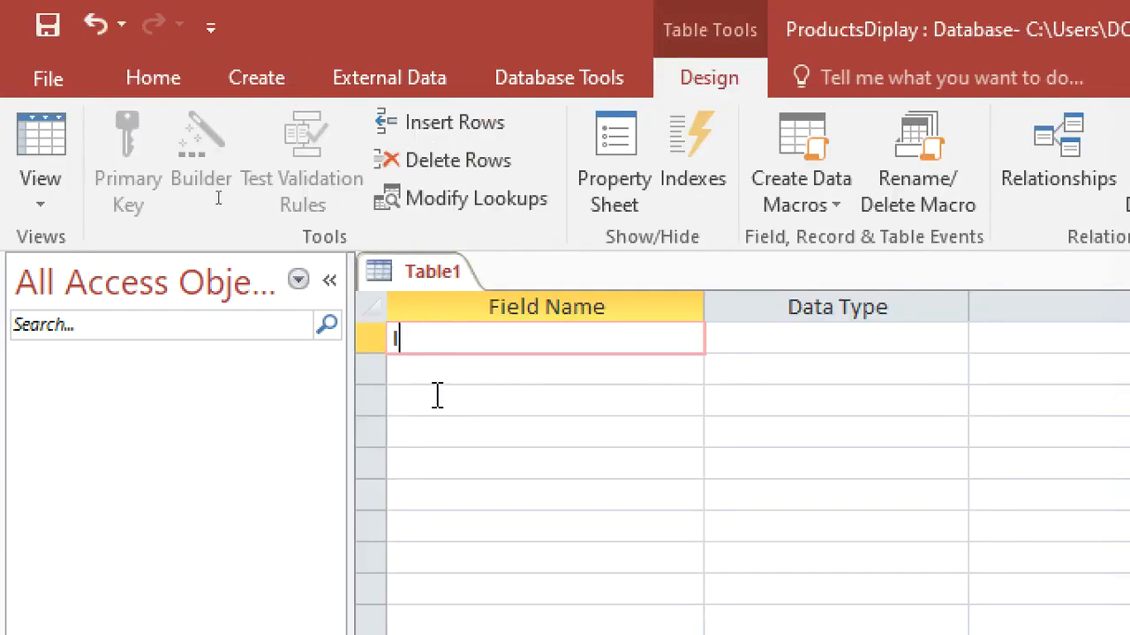
text(temID)
click(726, 338)
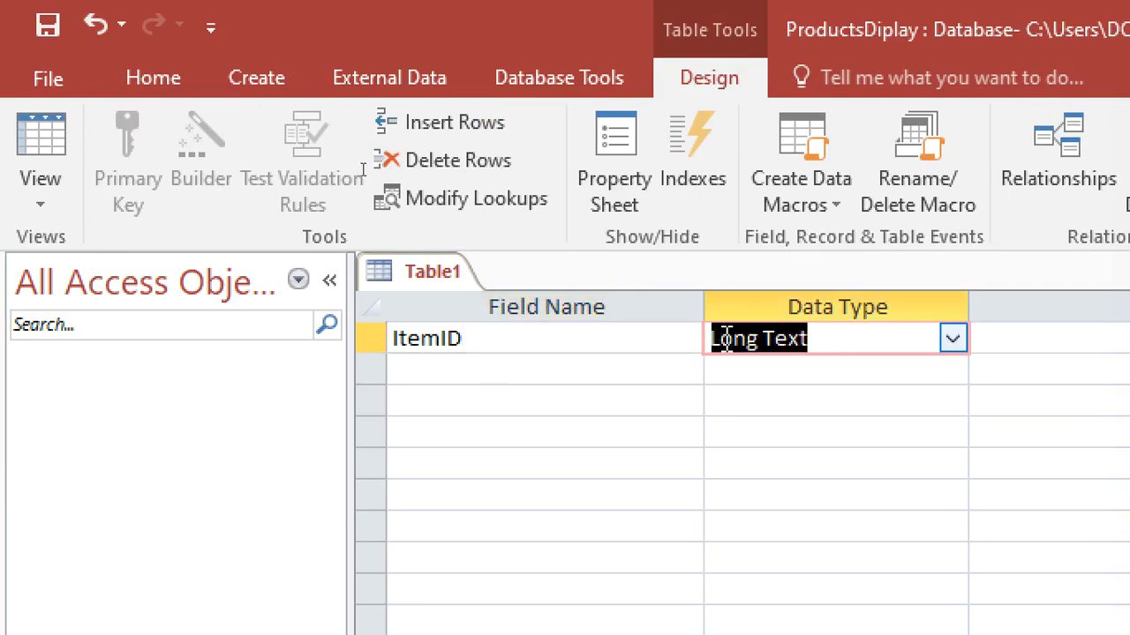
text(AutoNumber)
right_click(725, 338)
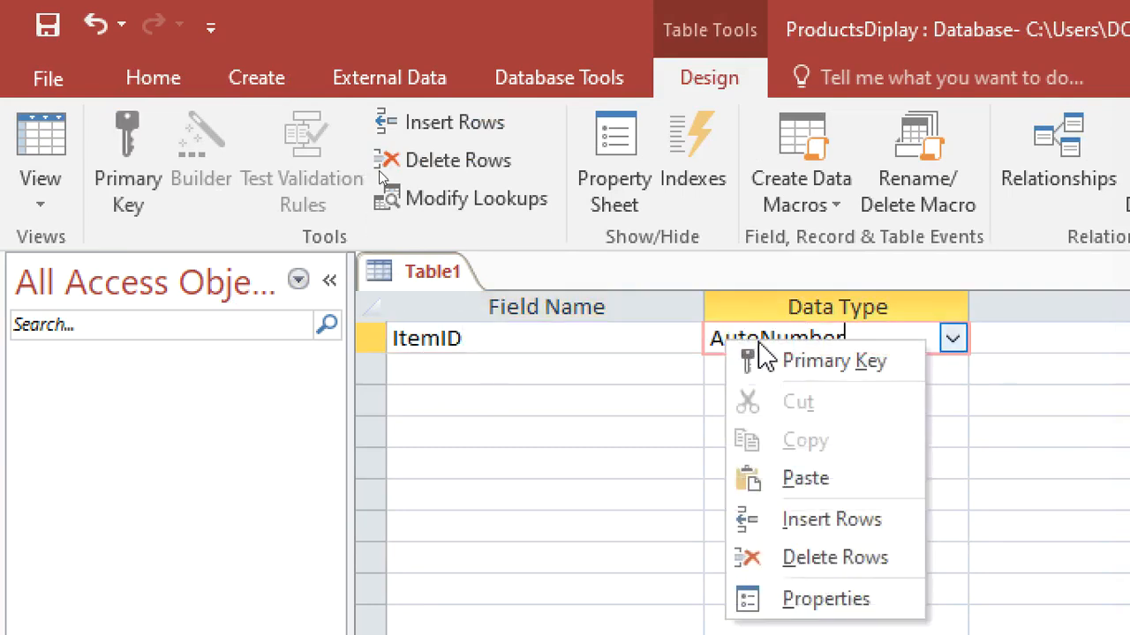
click(767, 359)
Step: Add a second field named ItemName with the Short Text data type
click(593, 381)
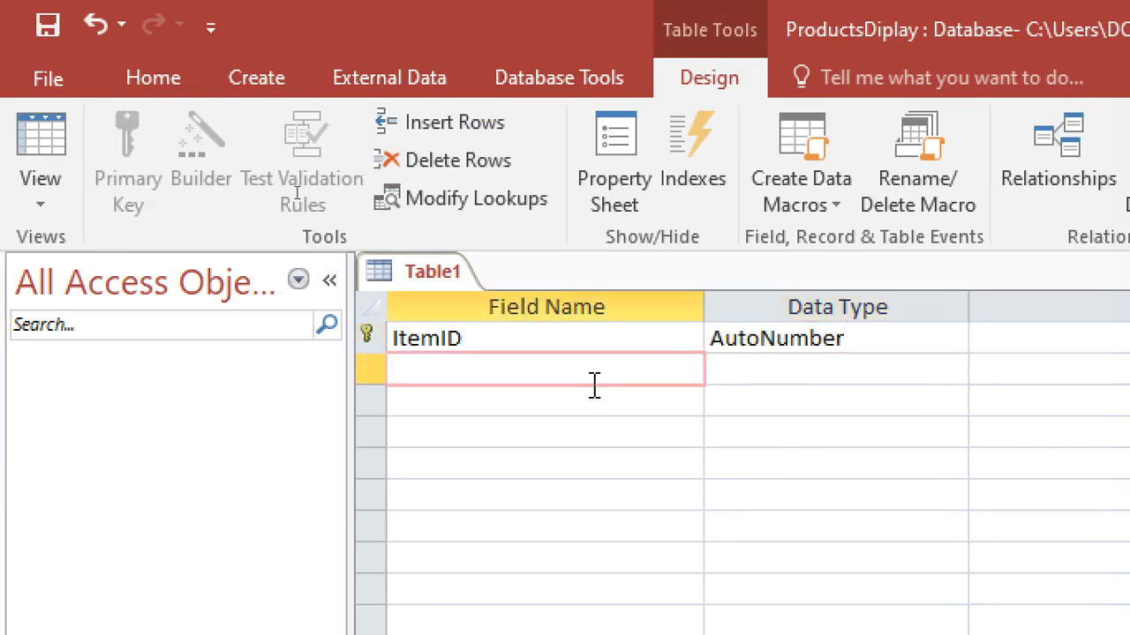
text(ItemName)
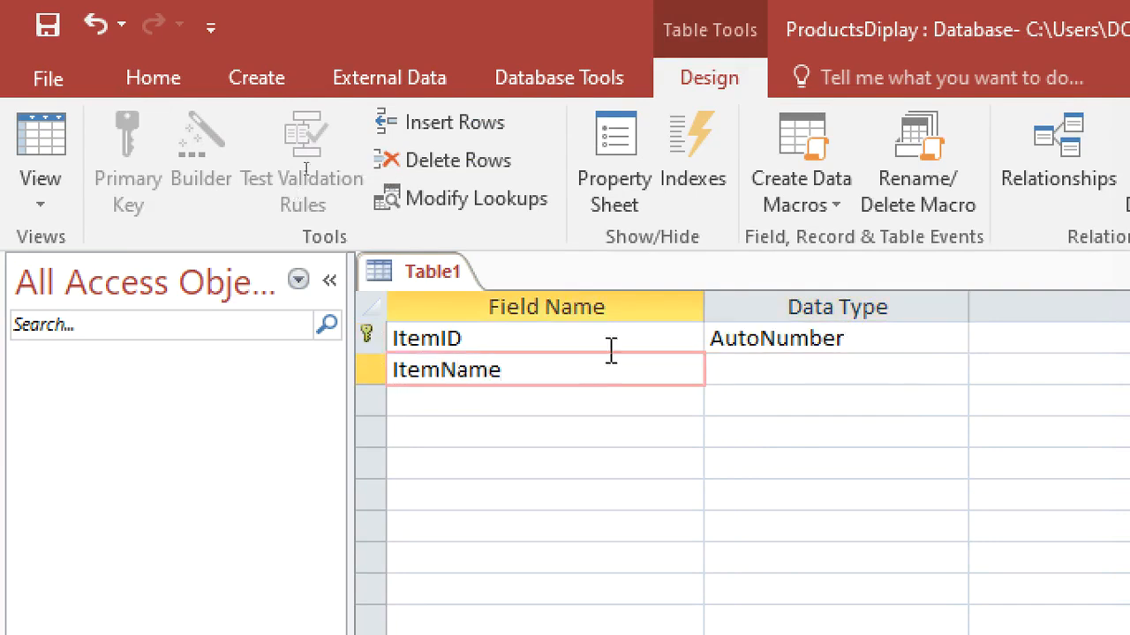
click(741, 375)
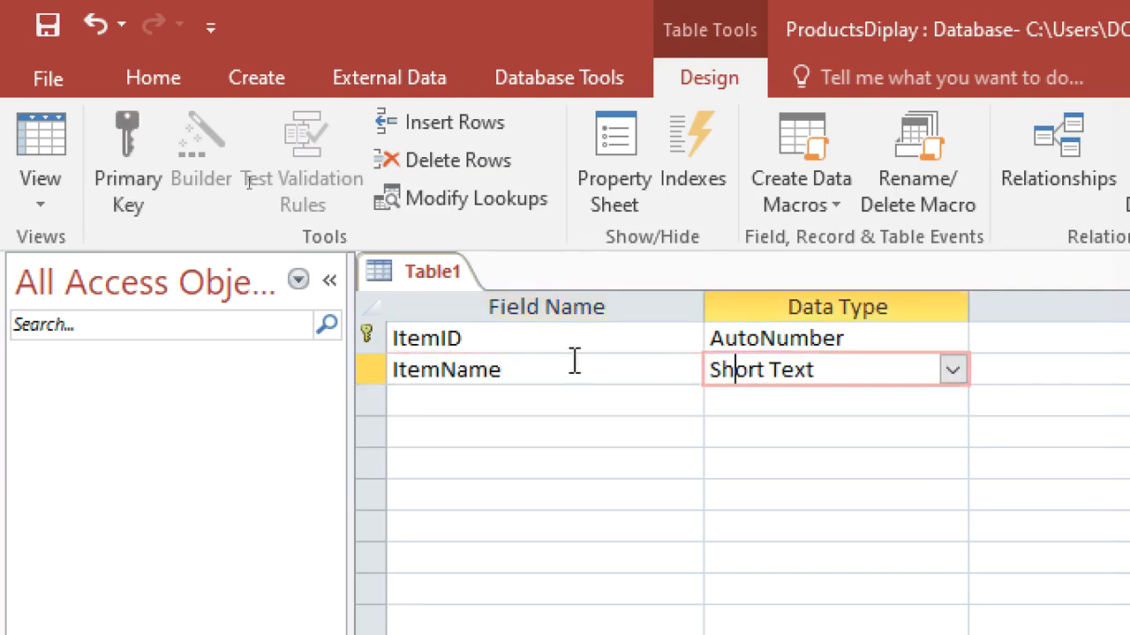
Step: Save the table under the name Items and close it
right_click(422, 275)
click(446, 293)
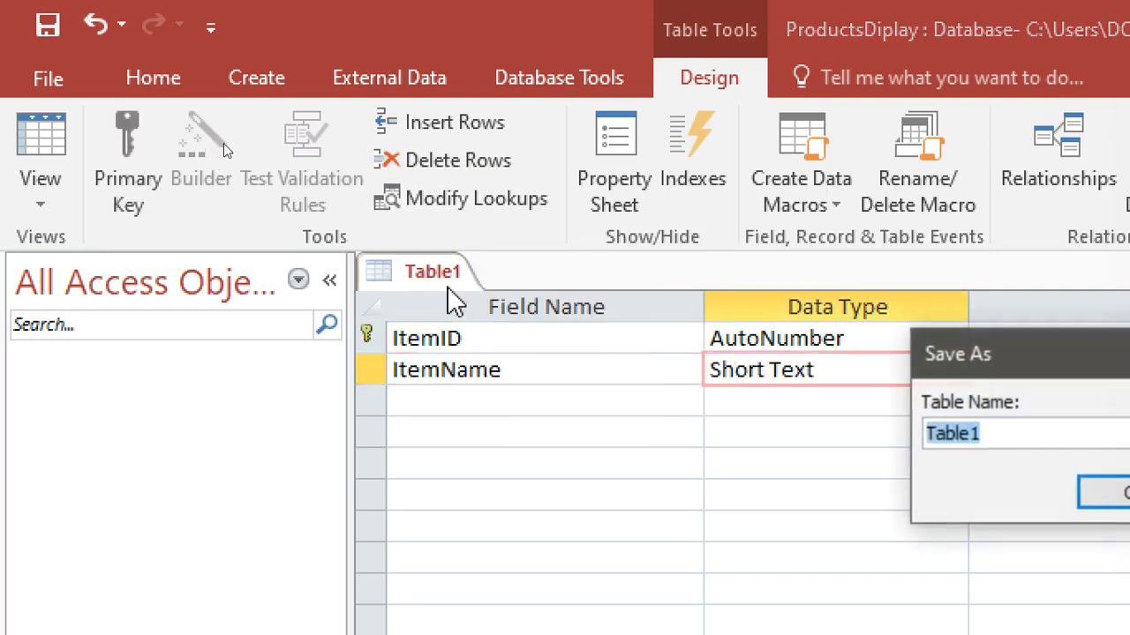
text(Items)
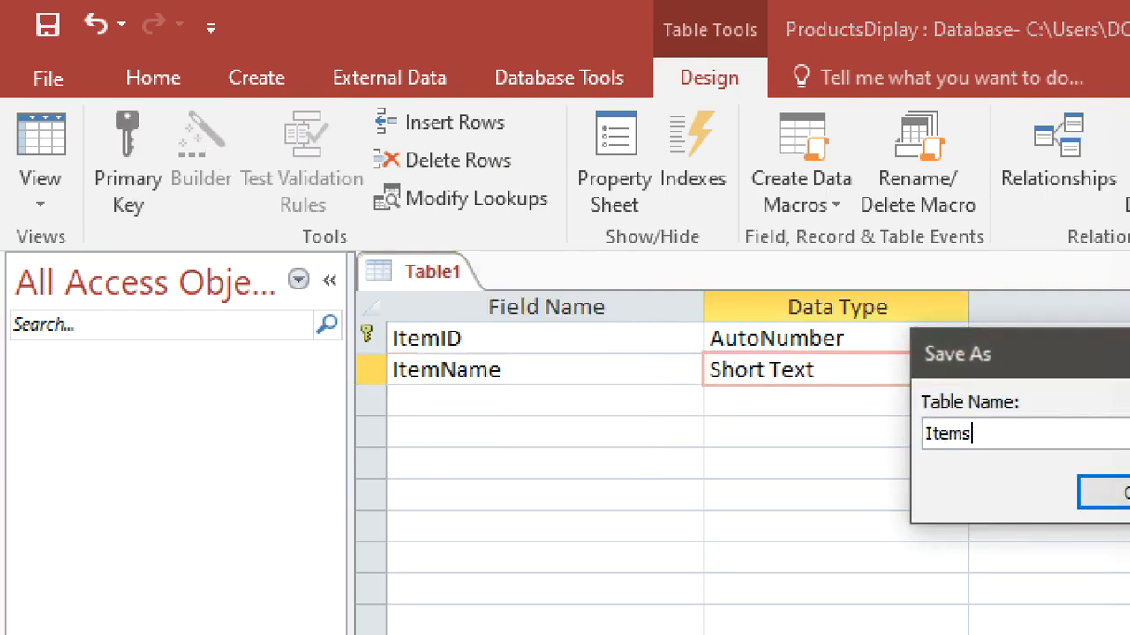
key(Return)
right_click(448, 289)
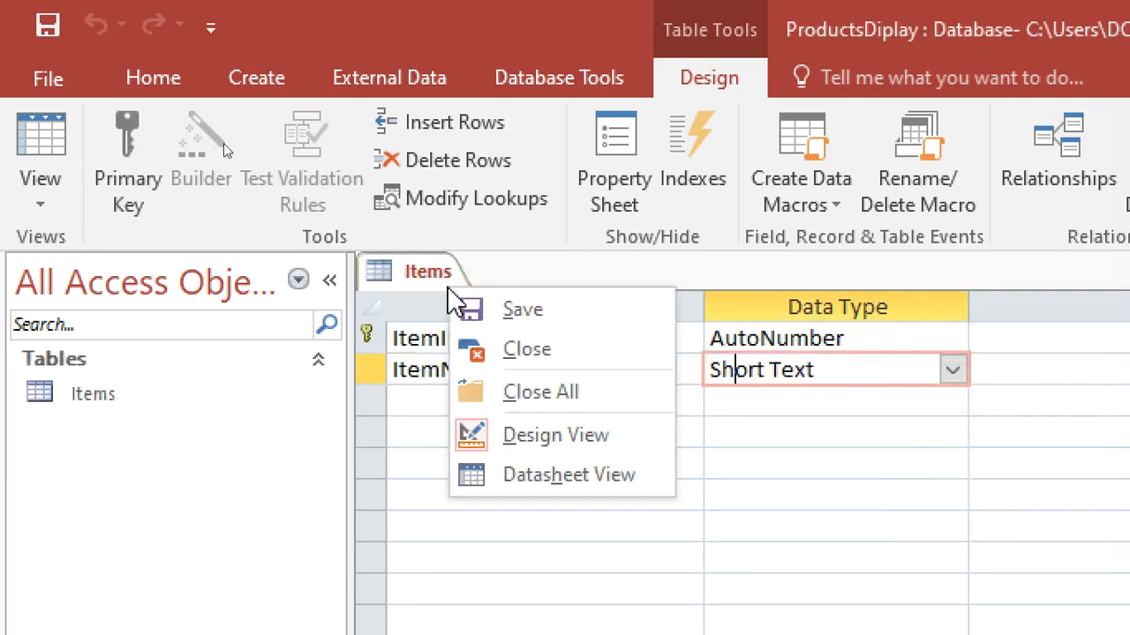
click(499, 349)
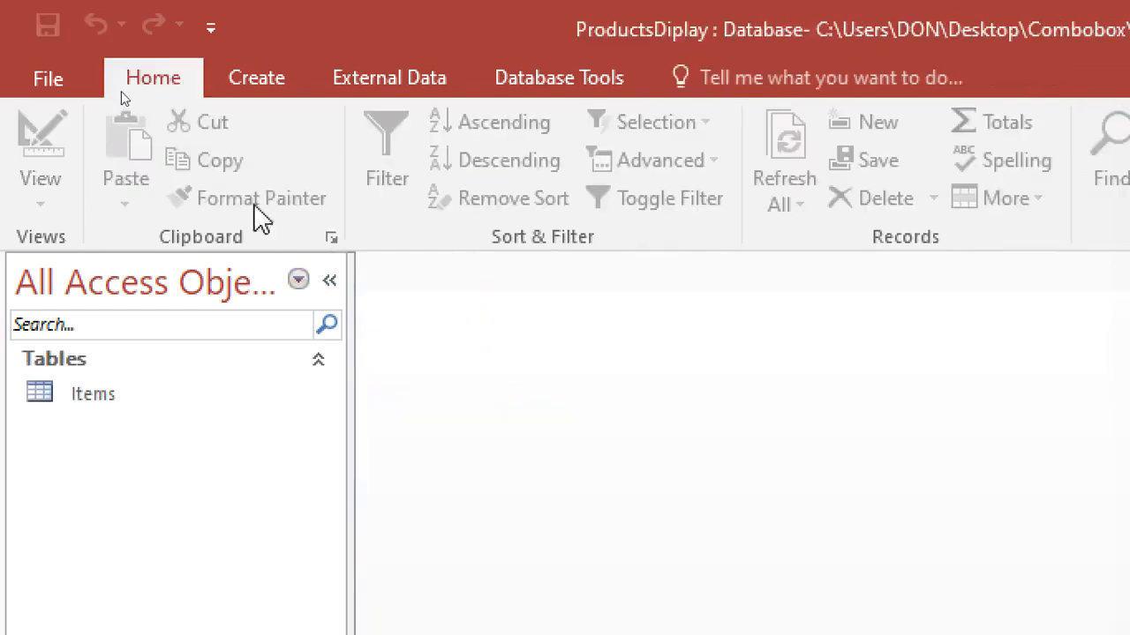
Step: Start another table in Design View with an AutoNumber field named OrderID as its primary key
click(256, 79)
click(251, 152)
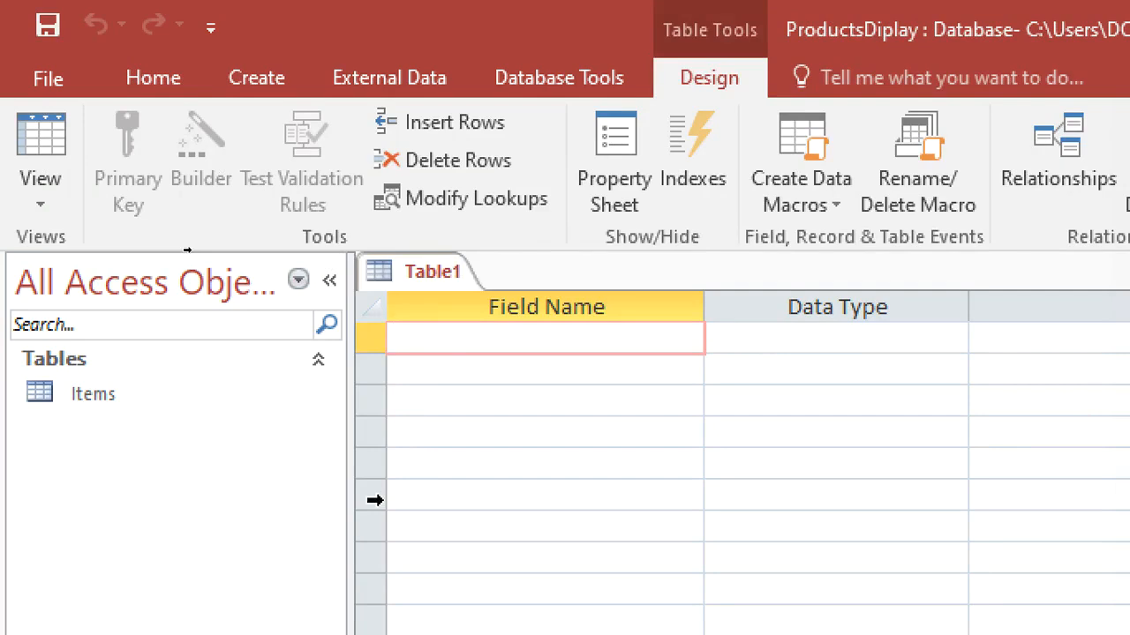
text(OrderID)
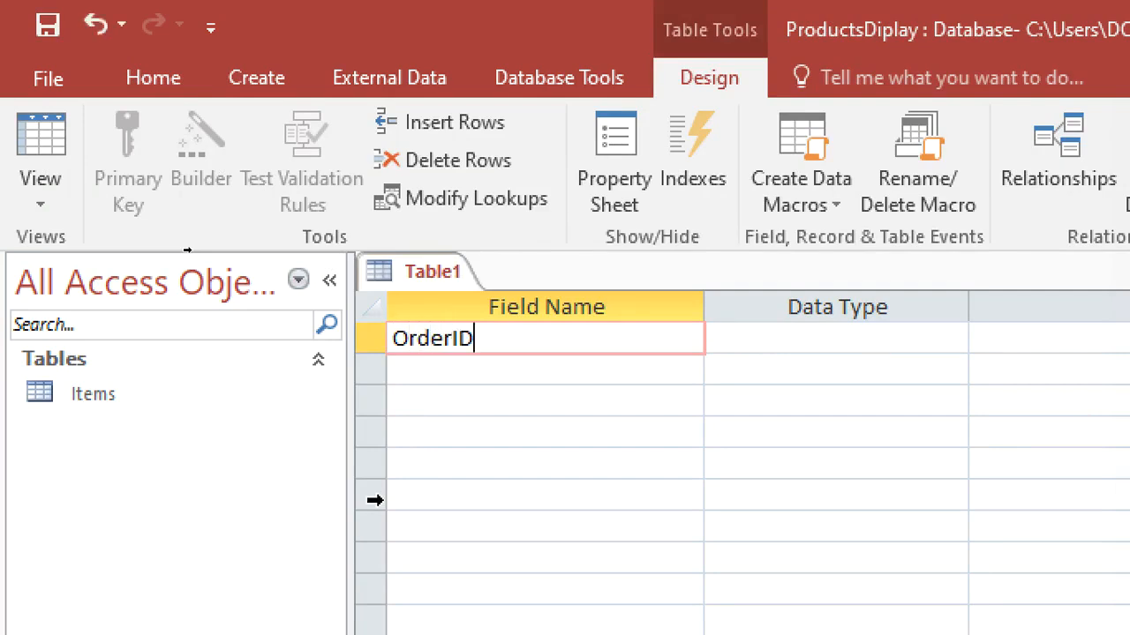
click(724, 344)
text(AutoNumber)
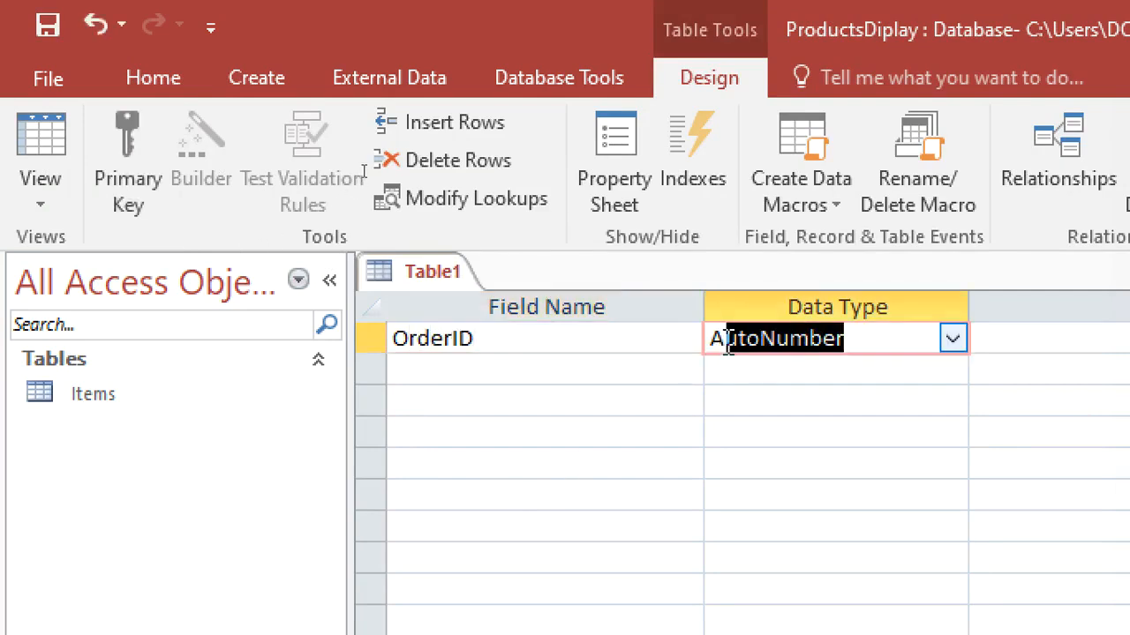
right_click(725, 341)
click(731, 365)
Step: Add an ItemID field with the Number data type below OrderID
click(633, 369)
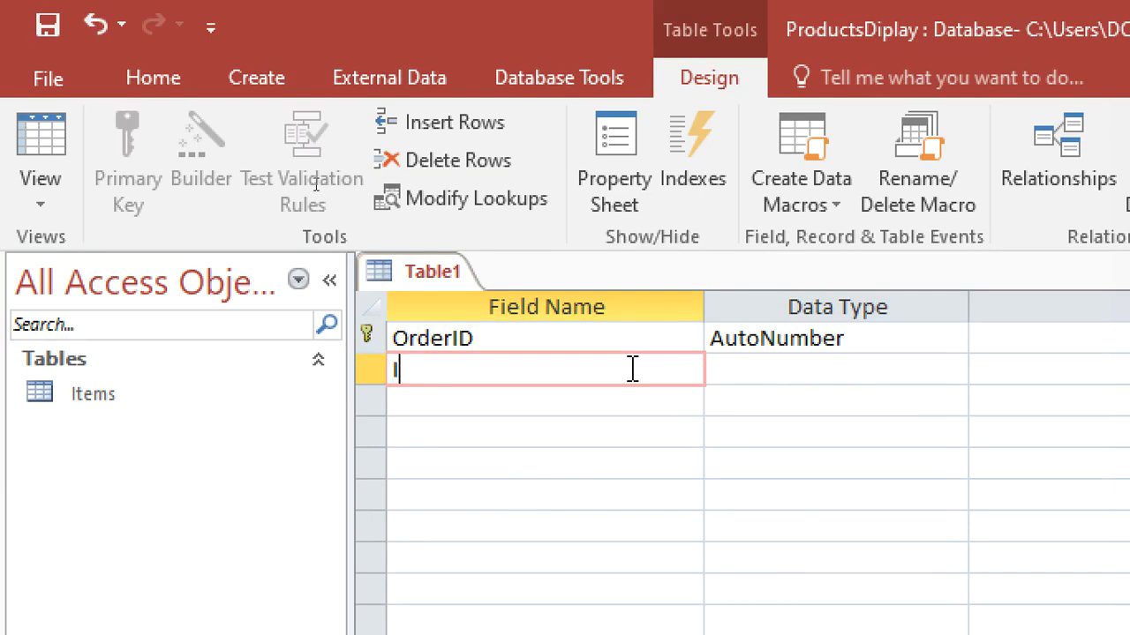
text(ItemID)
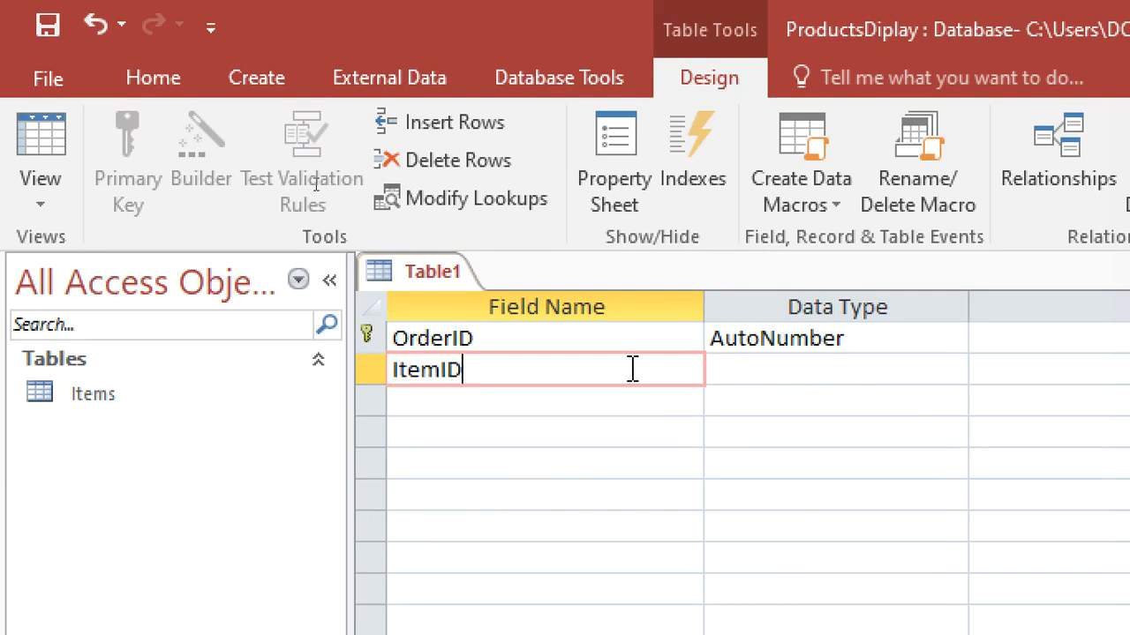
click(812, 369)
text(Currency)
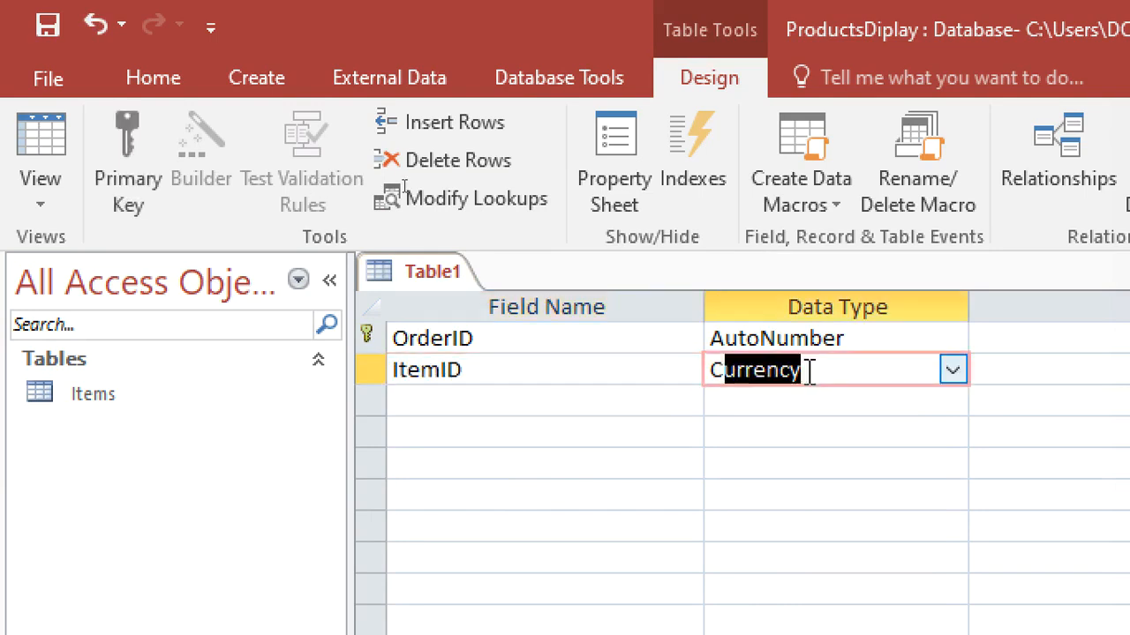
double_click(810, 371)
text(Number)
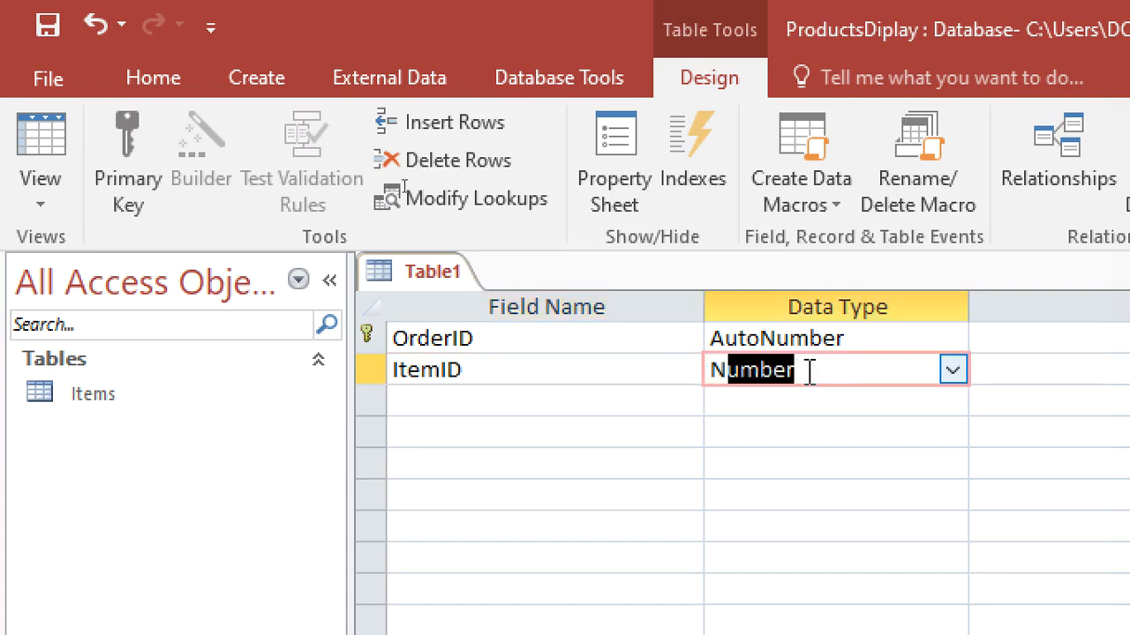
click(556, 396)
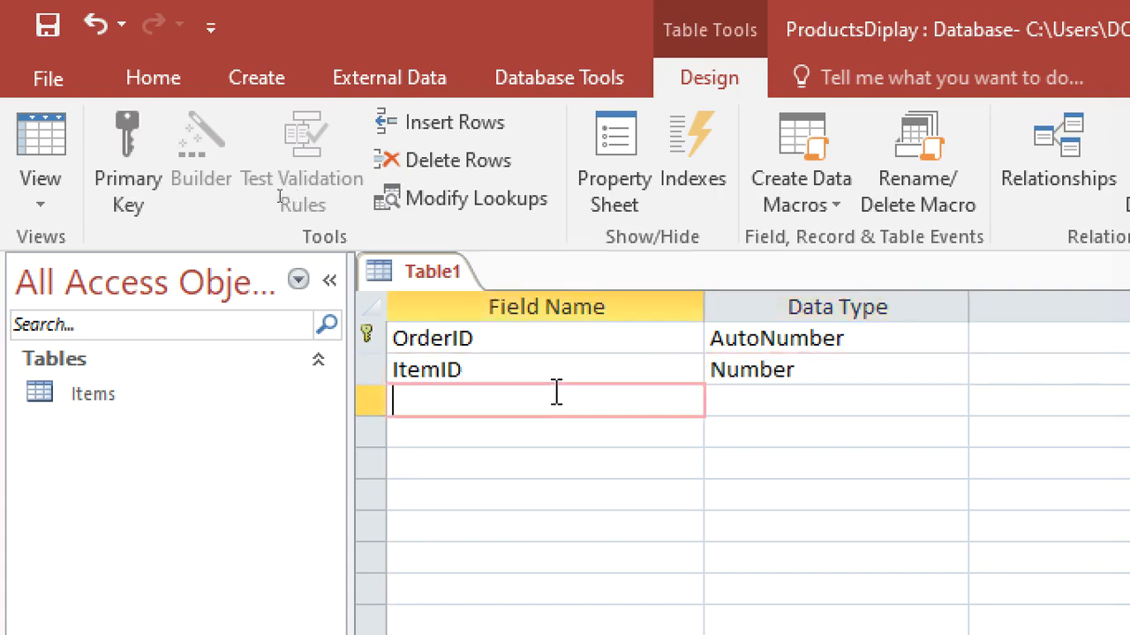
text(pR)
key(BackSpace)
key(BackSpace)
key(BackSpace)
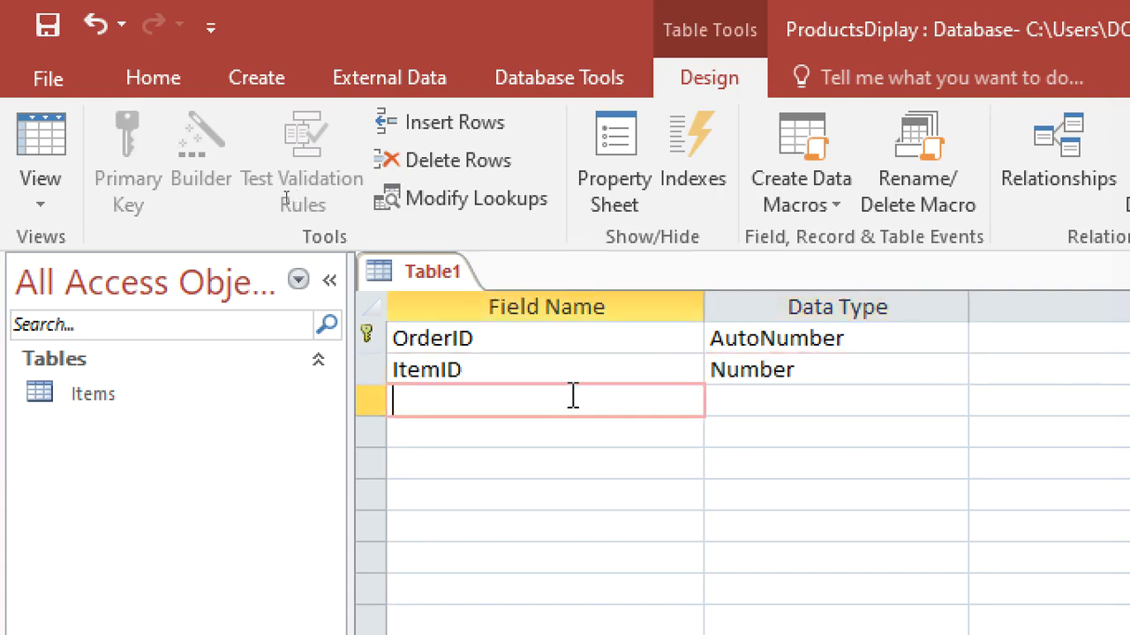
Step: Add a Price field with the Currency data type below ItemID
right_click(609, 552)
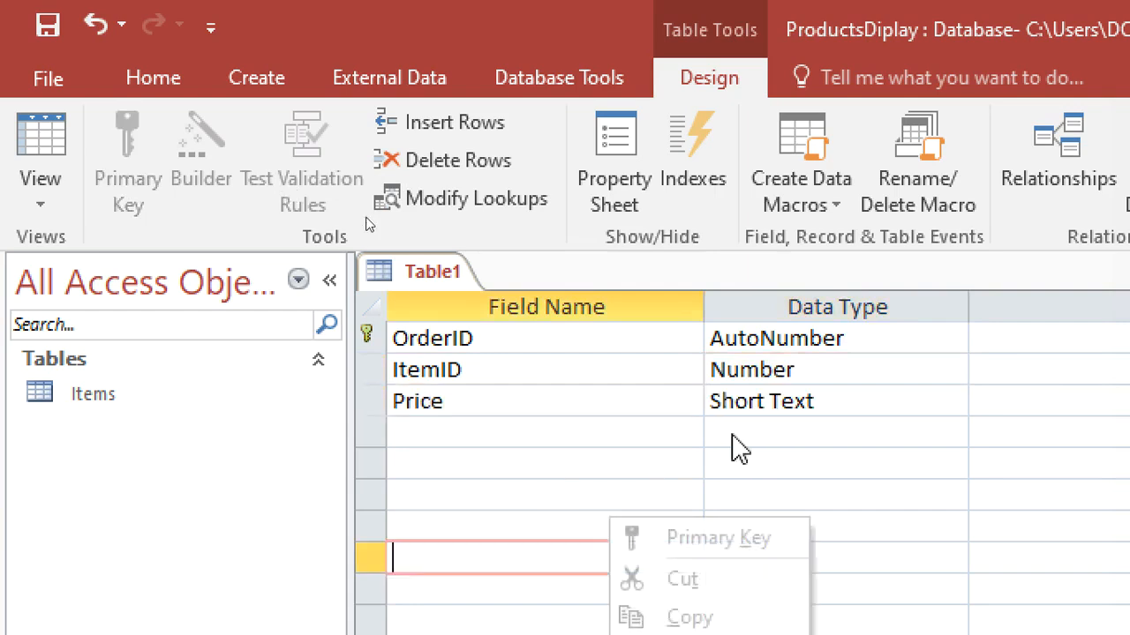
click(732, 389)
text(currency)
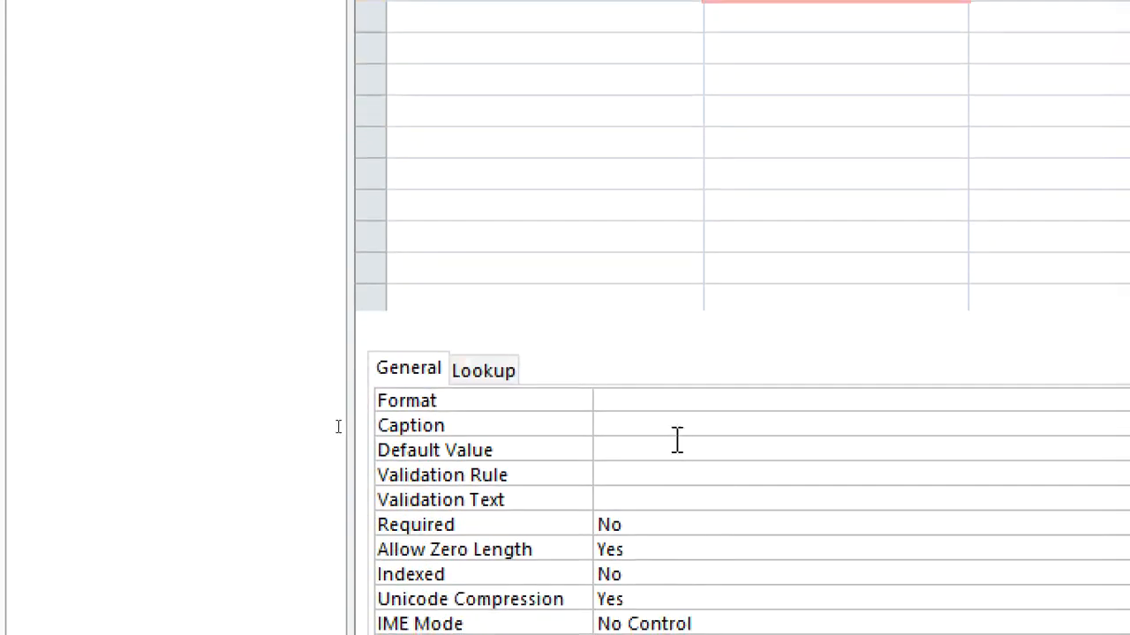
Step: Set the Price field's Format property to the custom currency format "KSHS "#,###.00
click(654, 398)
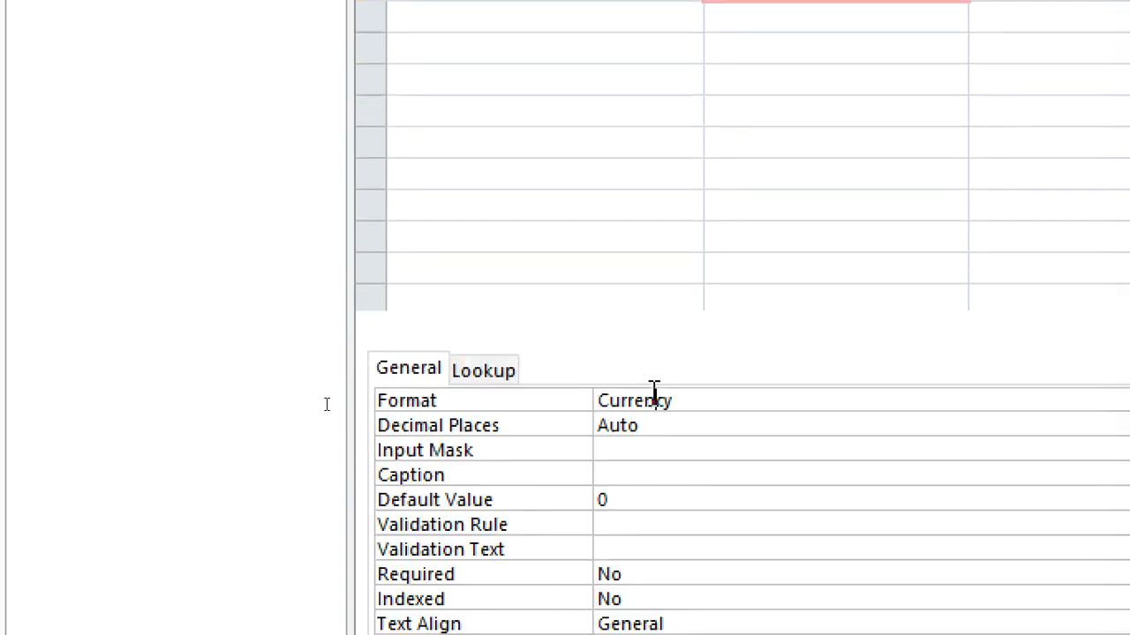
double_click(654, 398)
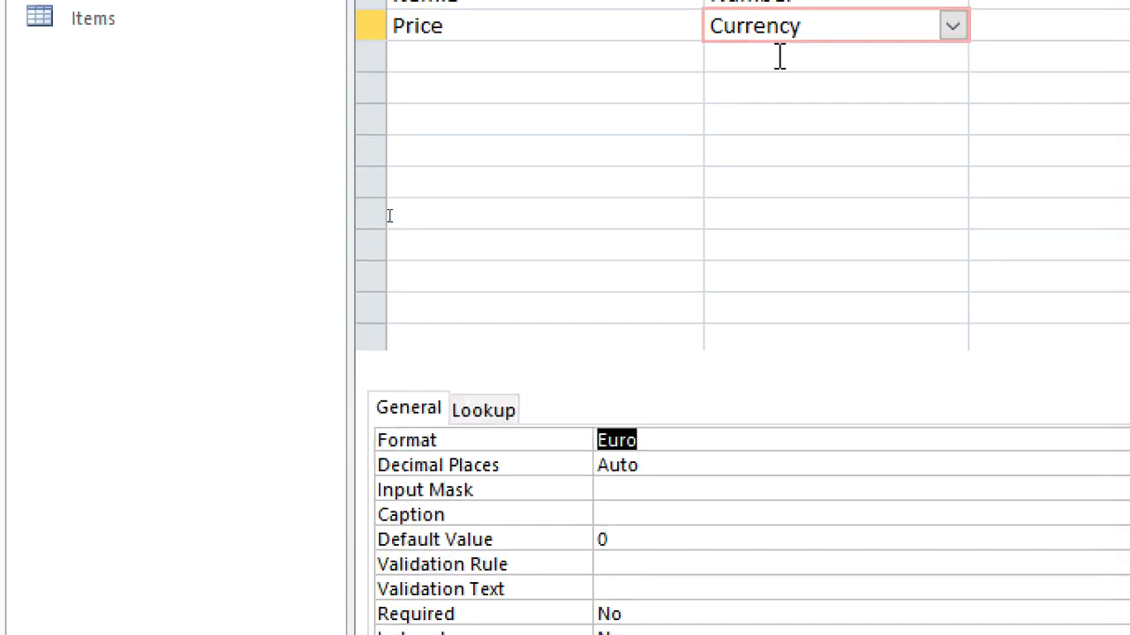
text(@)
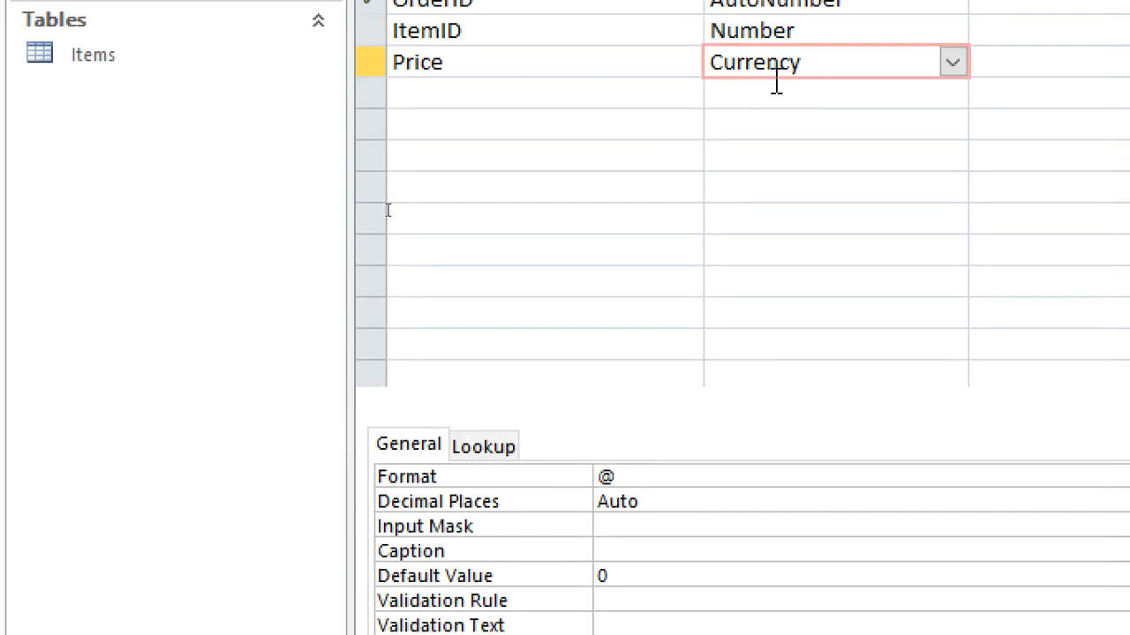
text(KSHS" #)
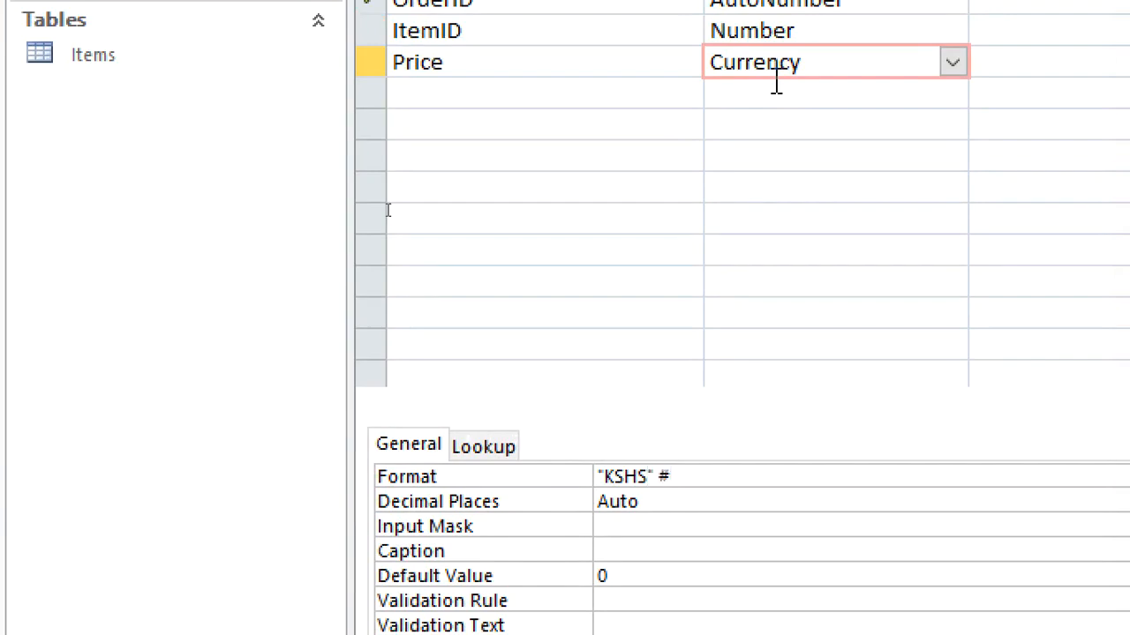
text(,###.00)
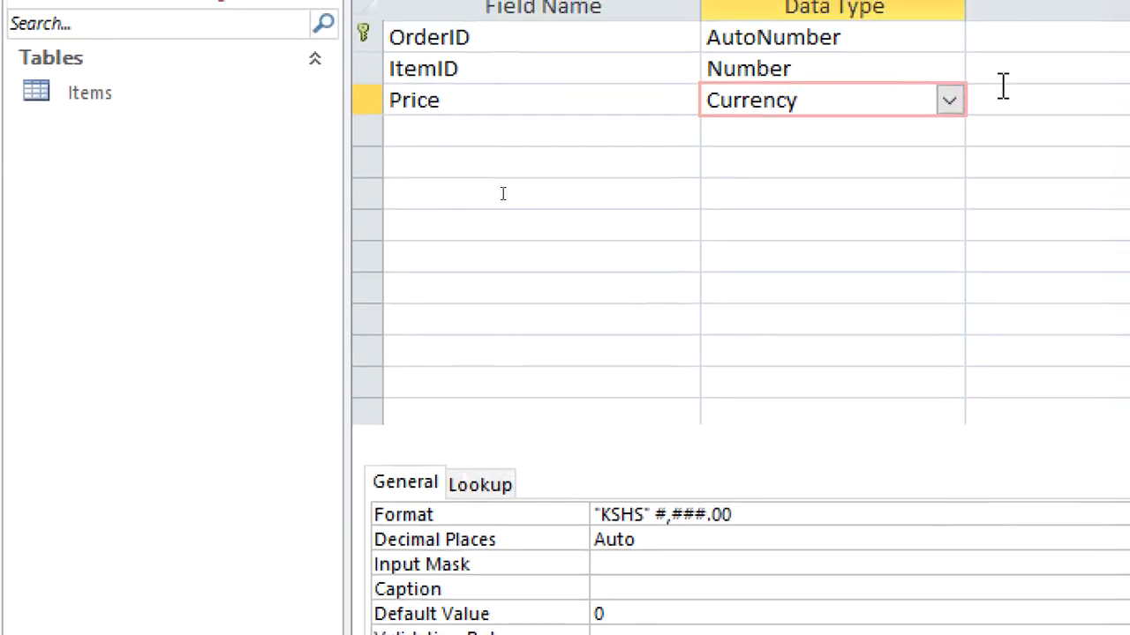
Step: Enter KSHS 5,000.00 as the description of the Price field
click(1024, 57)
text(KSHS)
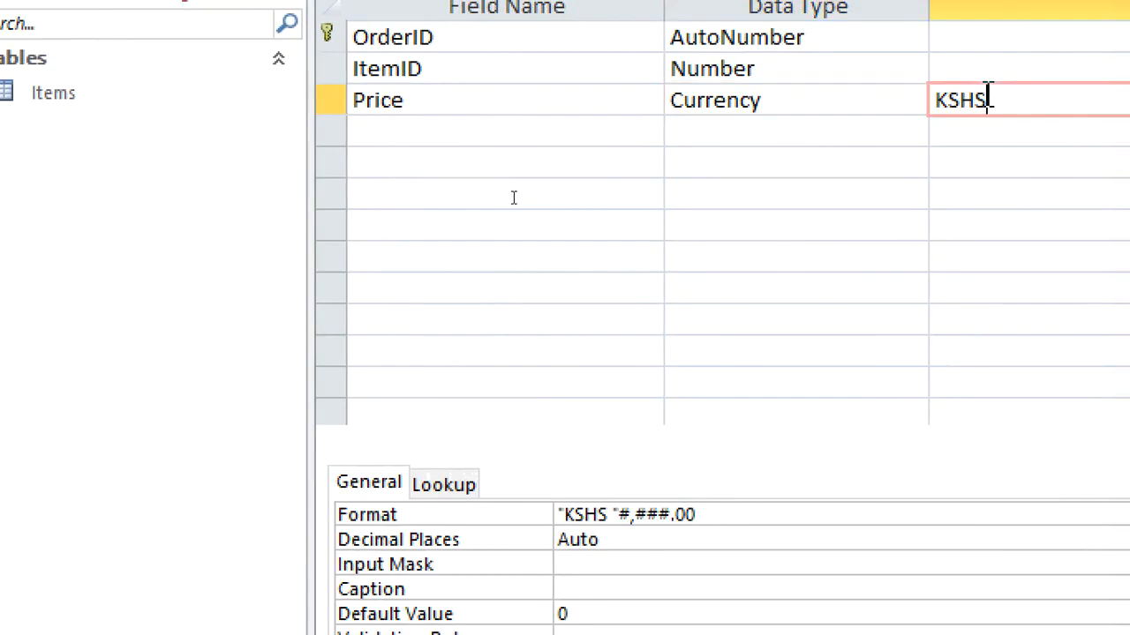
text( 5,000.00)
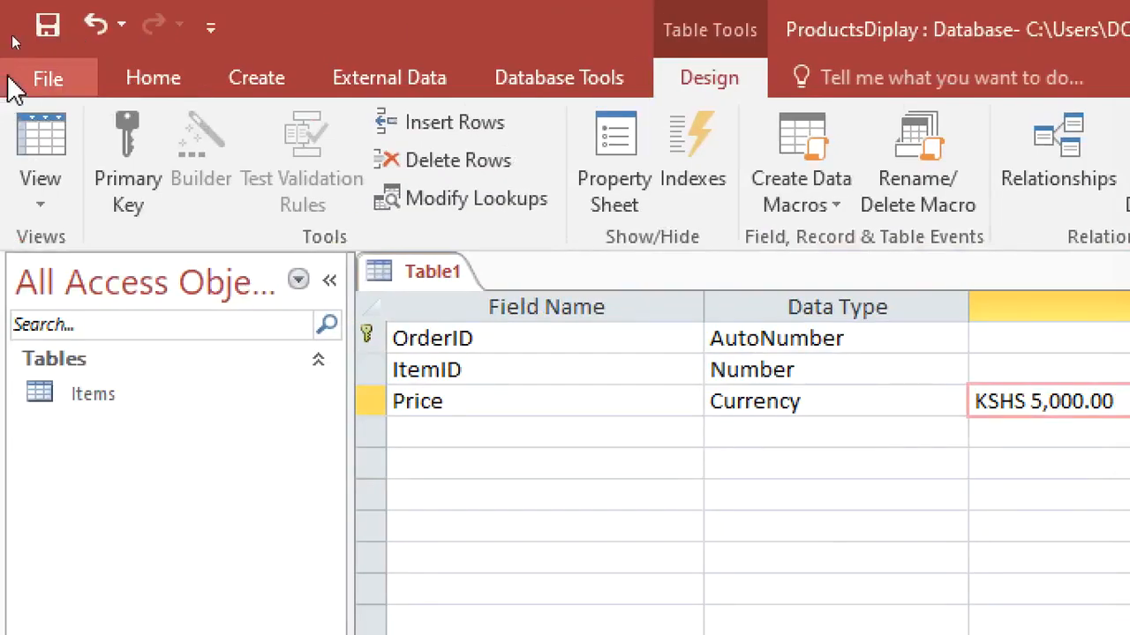
Step: Save the table under the name Prices and close it
click(48, 27)
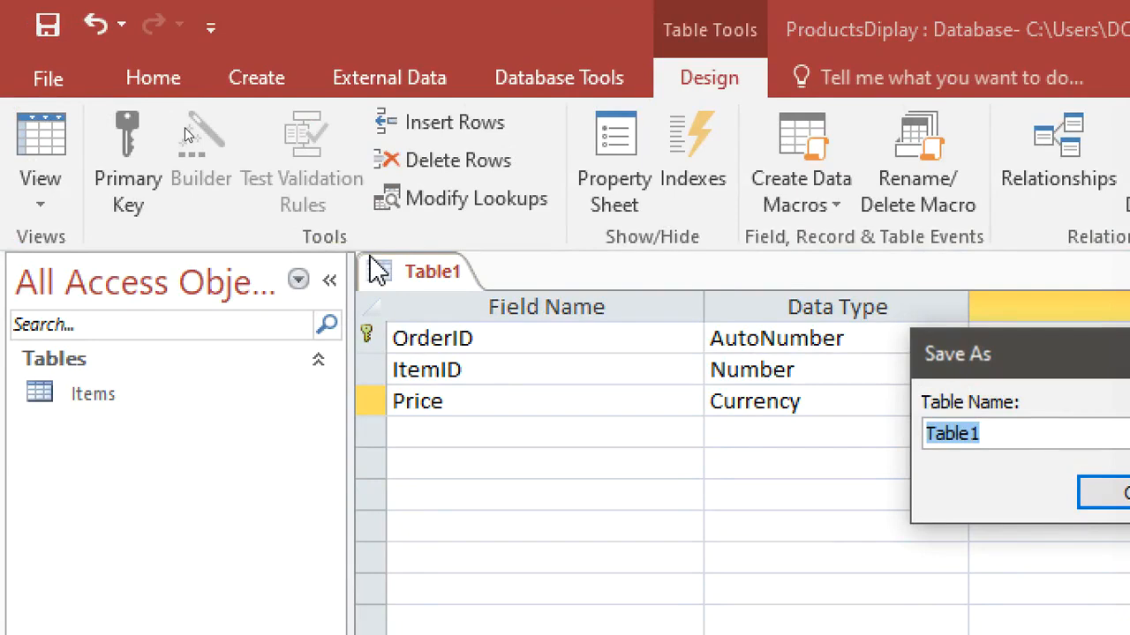
text(pR)
key(BackSpace)
key(BackSpace)
key(BackSpace)
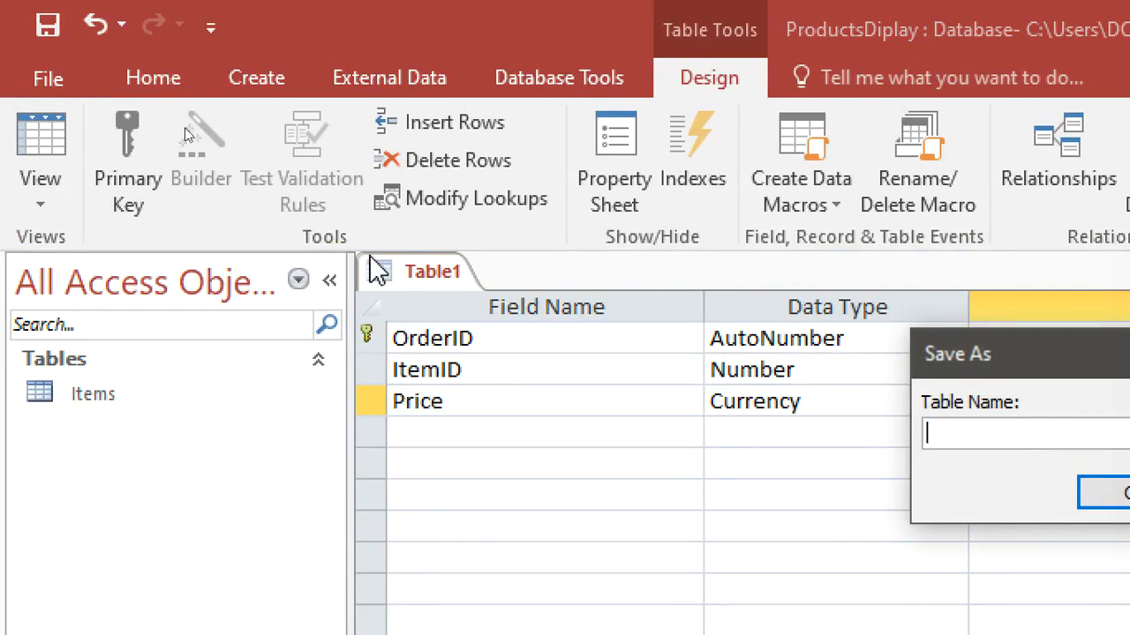
text(Prices)
key(Return)
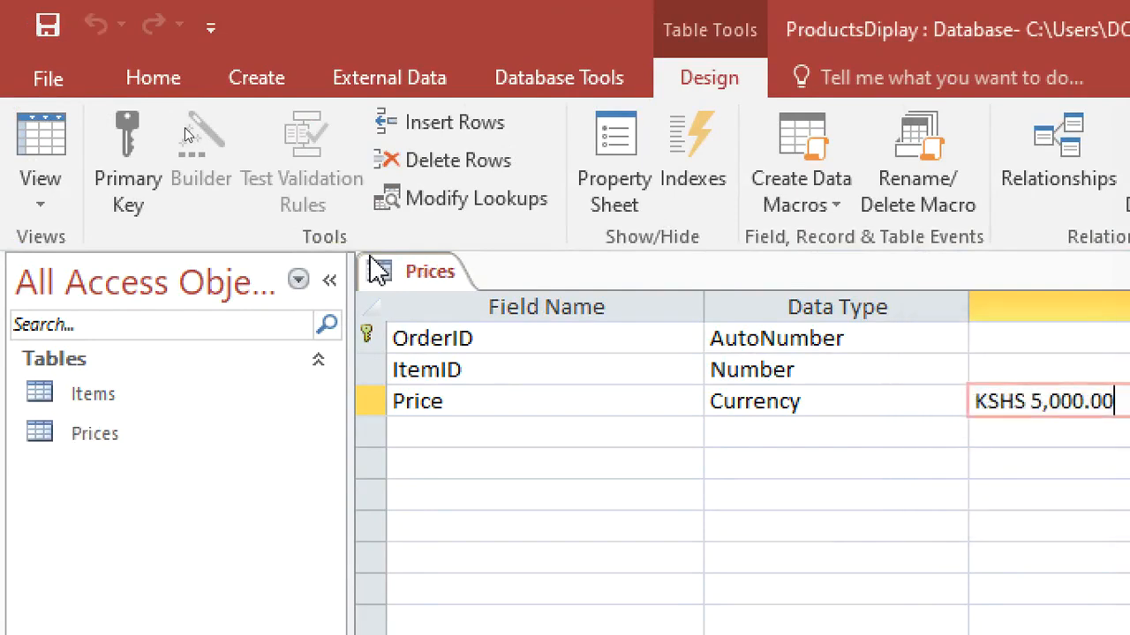
right_click(379, 276)
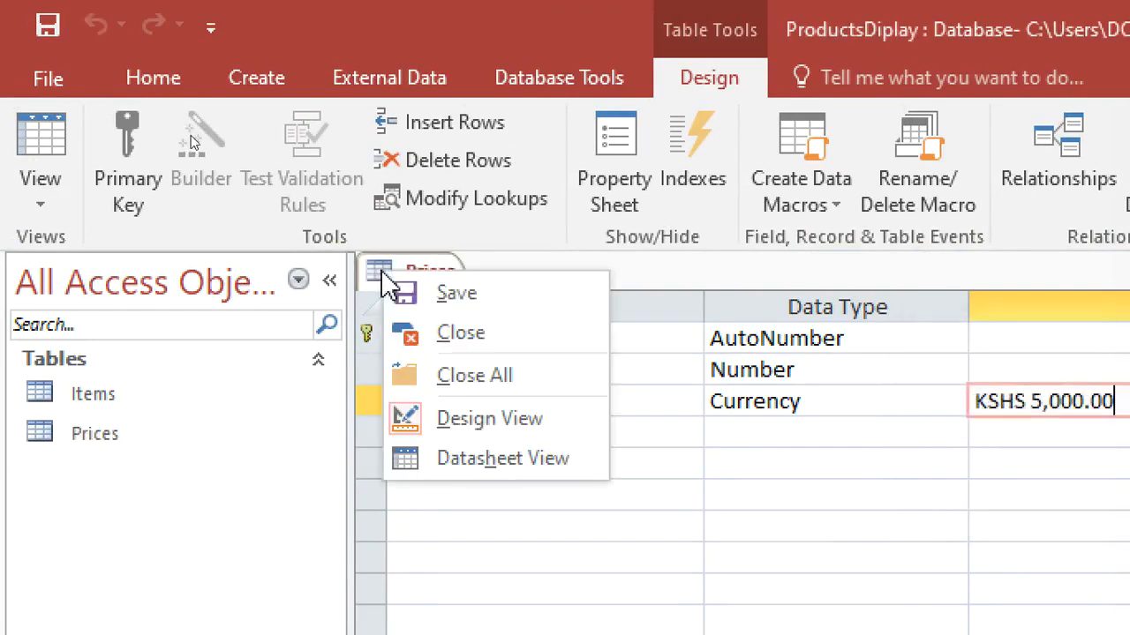
click(444, 337)
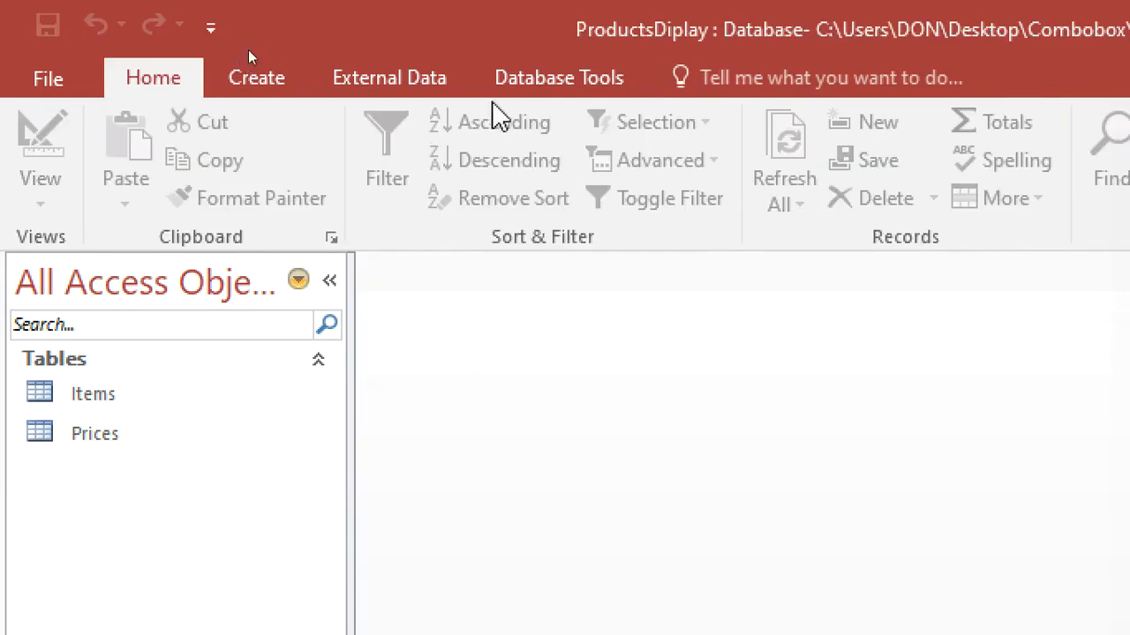
Step: Open the database relationships layout and add the Items and Prices tables to it
click(513, 87)
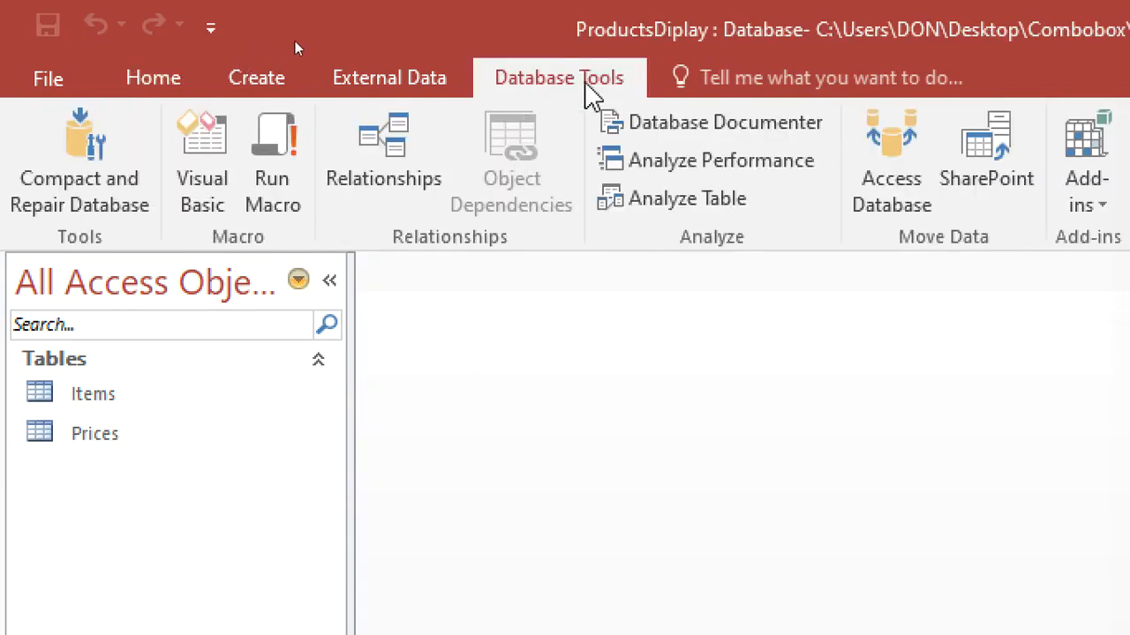
click(386, 164)
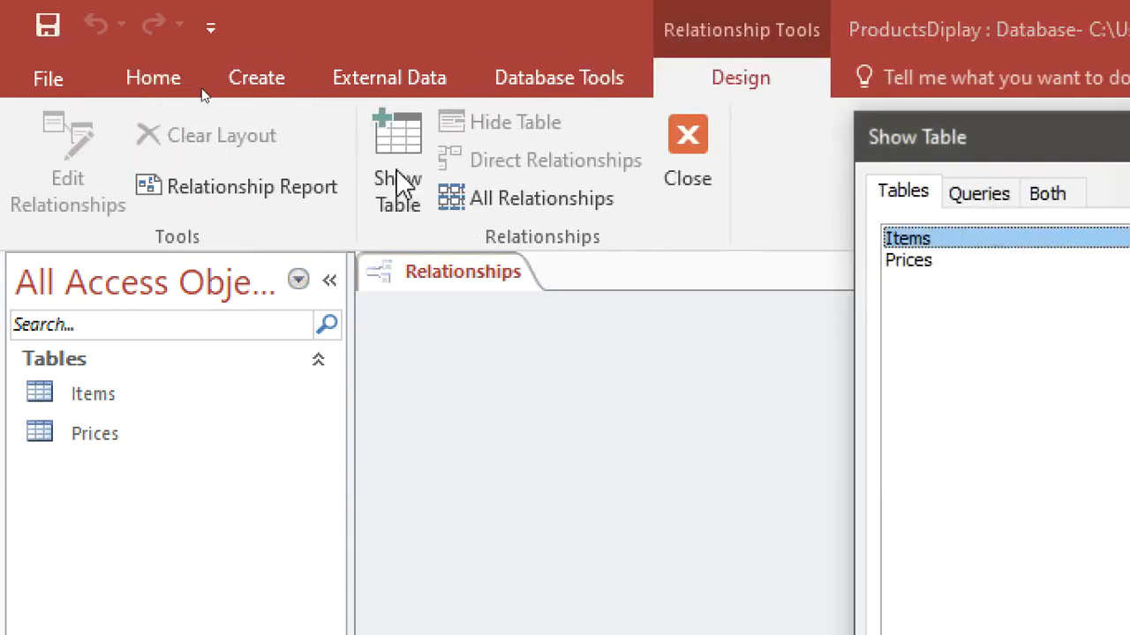
double_click(926, 240)
double_click(925, 263)
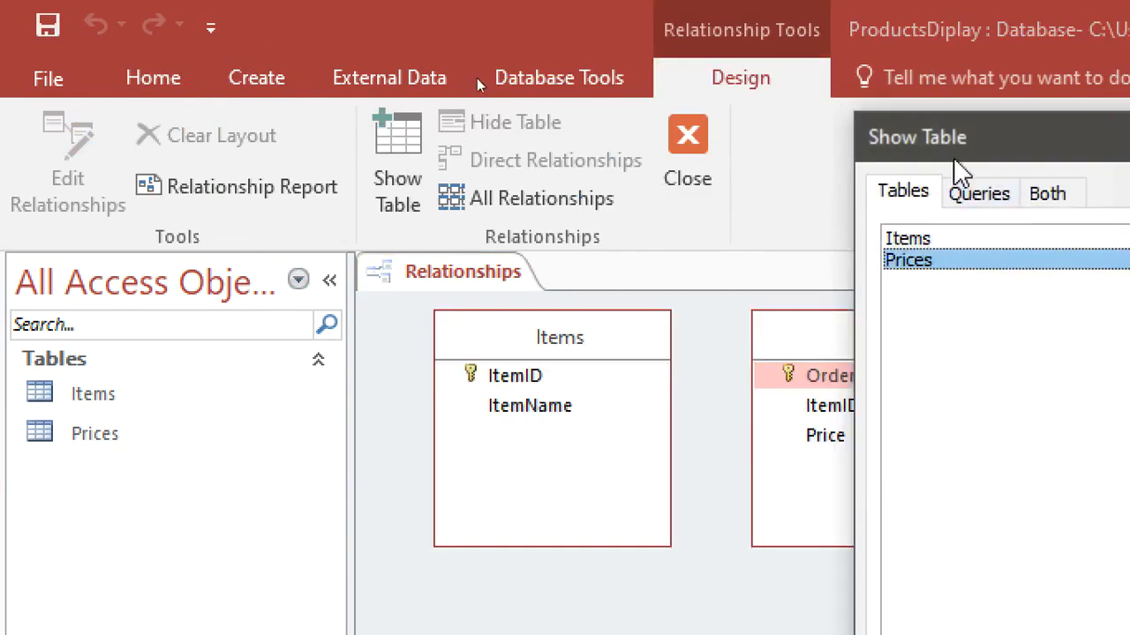
drag(953, 172, 383, 156)
click(840, 143)
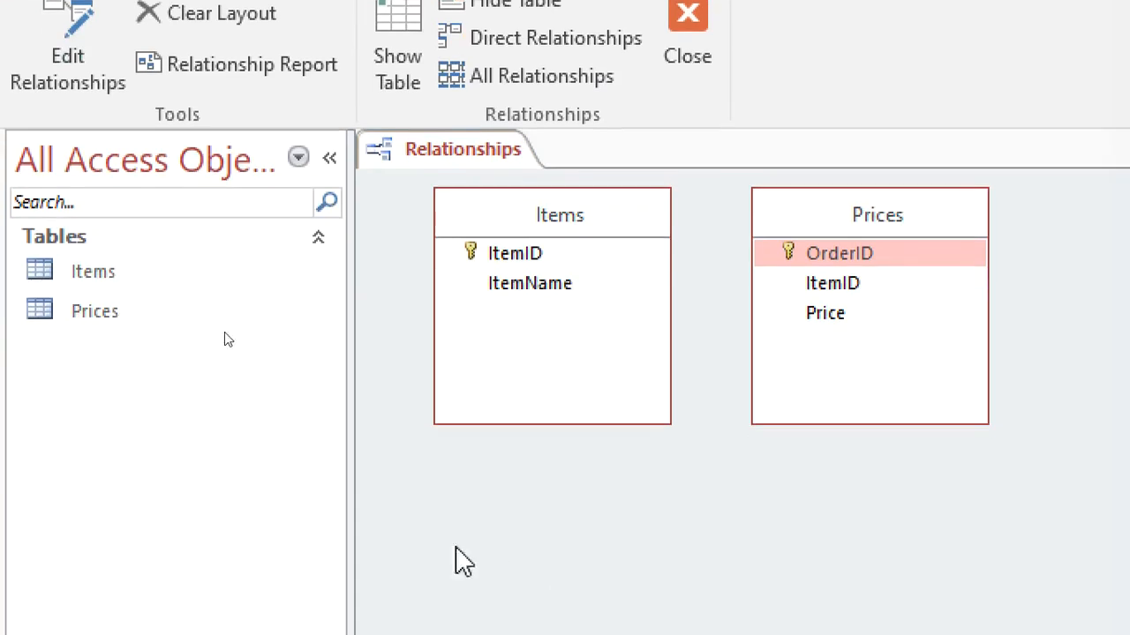
Step: Relate ItemID in Items to ItemID in Prices with referential integrity and cascading updates and deletes, and close the layout, saving its changes
drag(524, 382, 739, 427)
drag(739, 304, 832, 284)
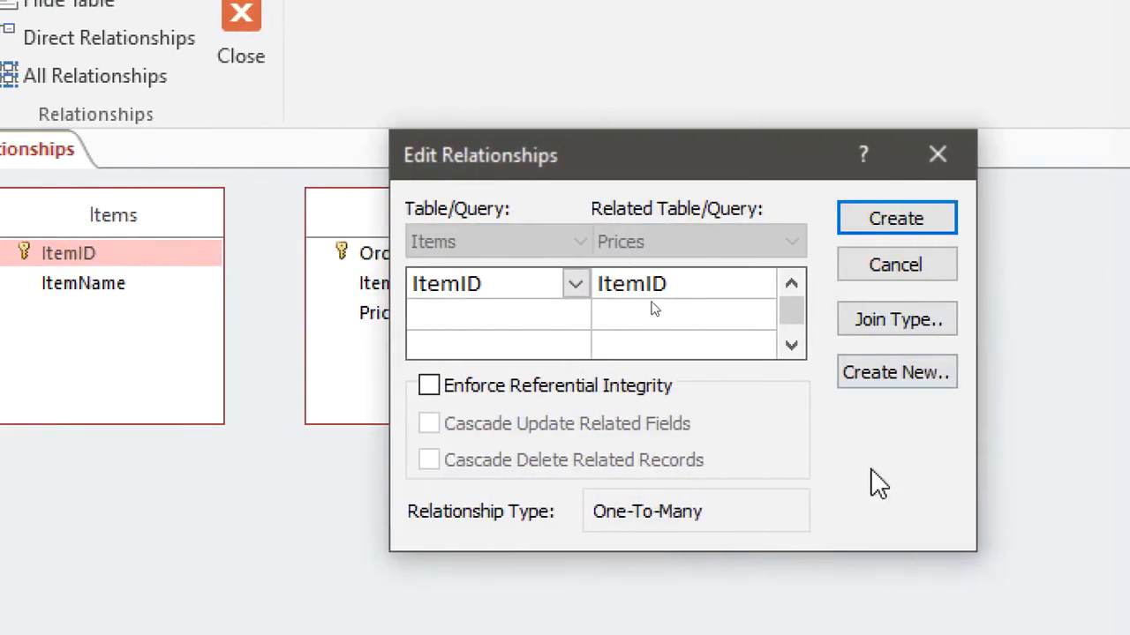
click(459, 388)
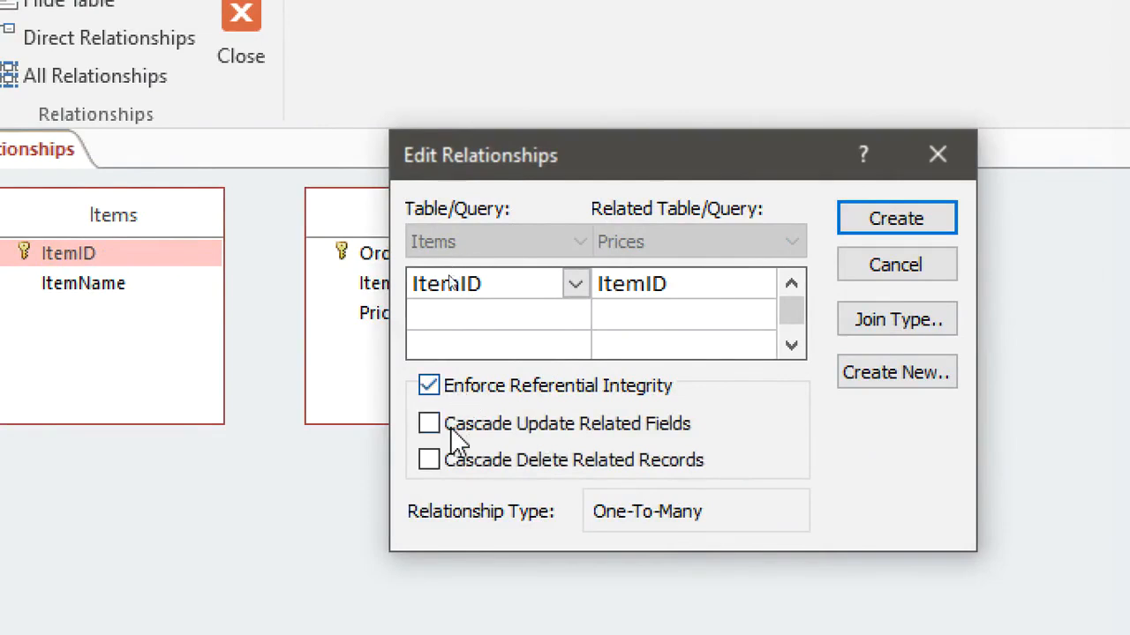
click(452, 425)
click(452, 460)
click(885, 223)
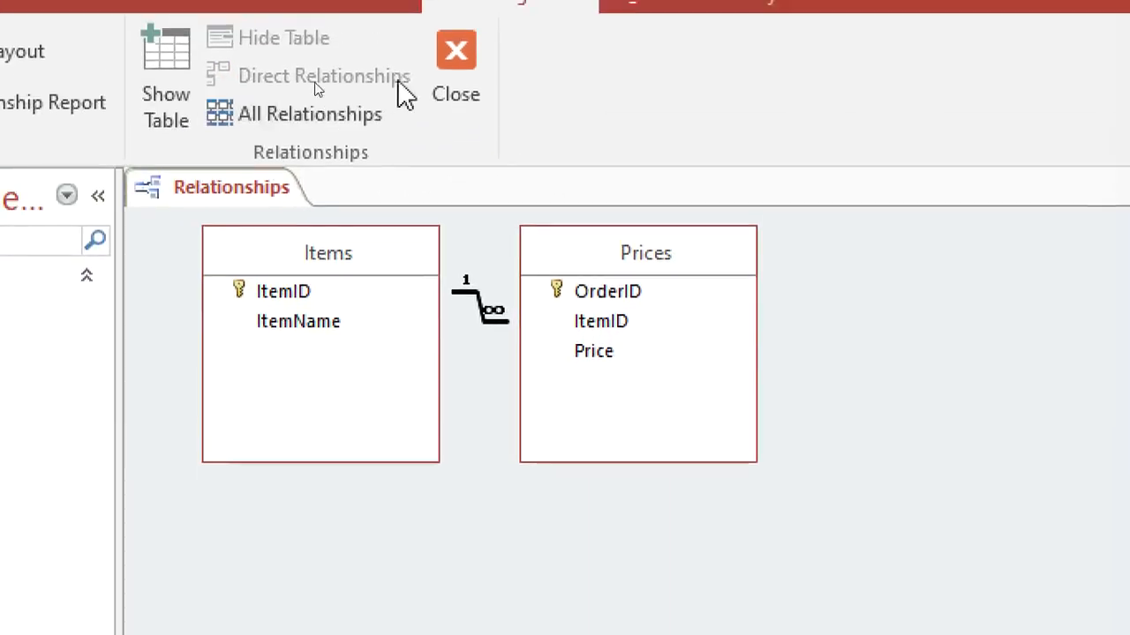
click(379, 26)
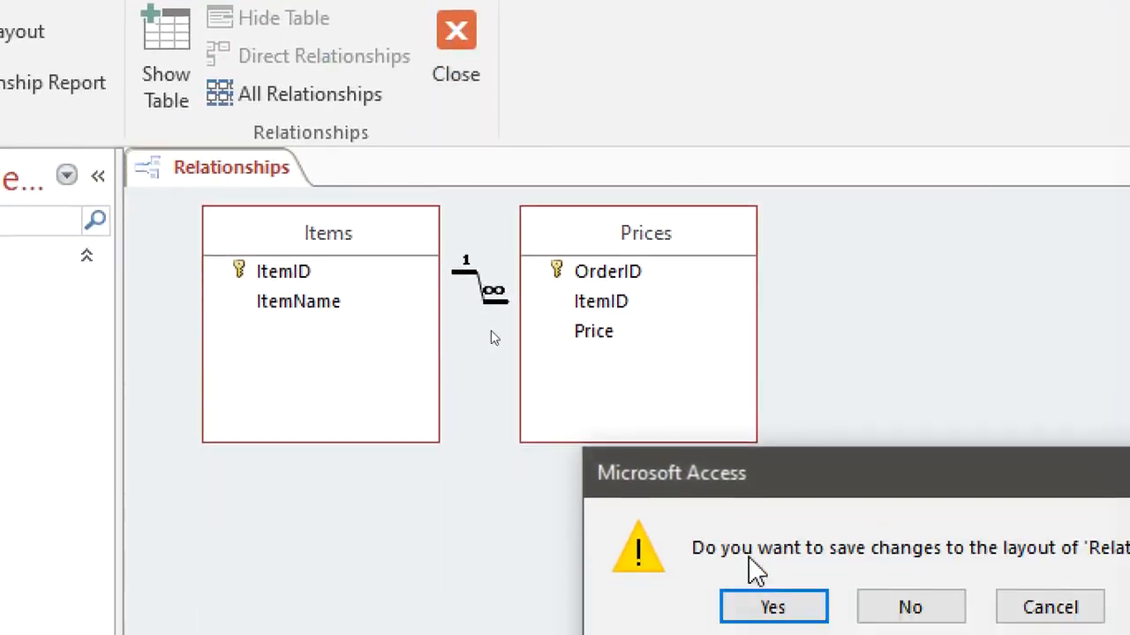
click(771, 605)
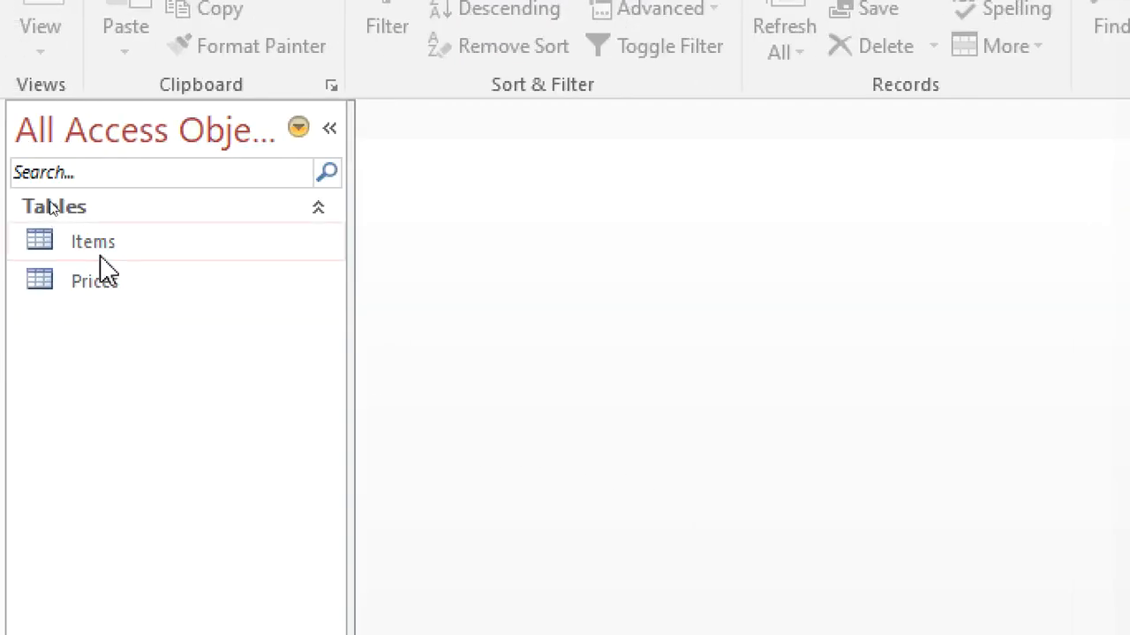
Step: Open the Items table's datasheet and enter APPLE as the first item name
double_click(100, 246)
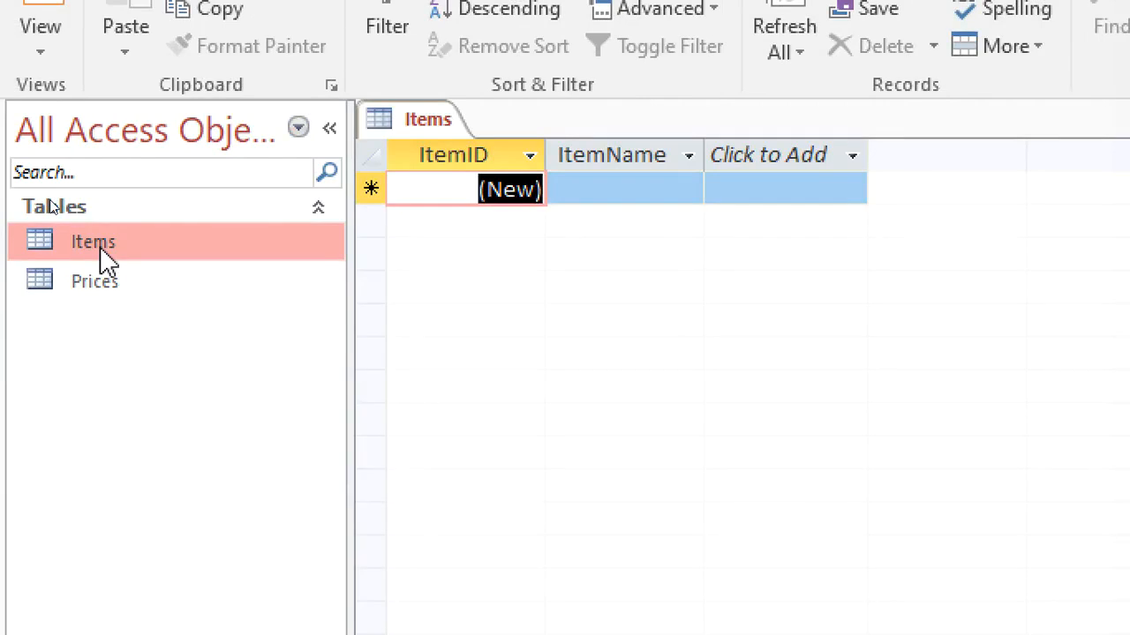
click(573, 188)
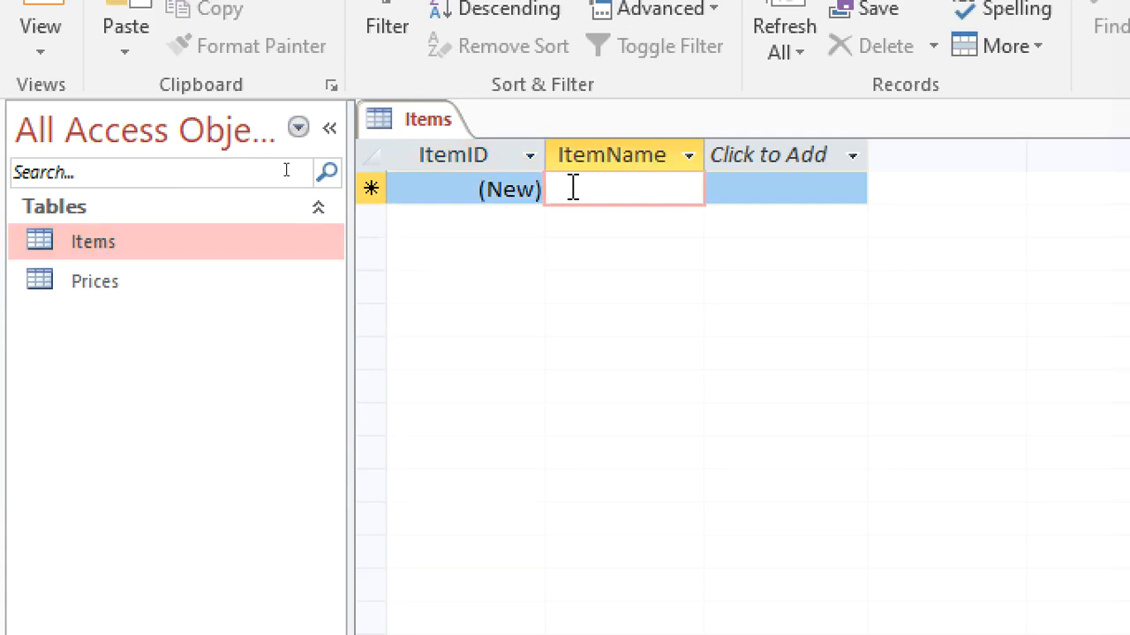
text(ap)
key(BackSpace)
key(BackSpace)
text(APLE)
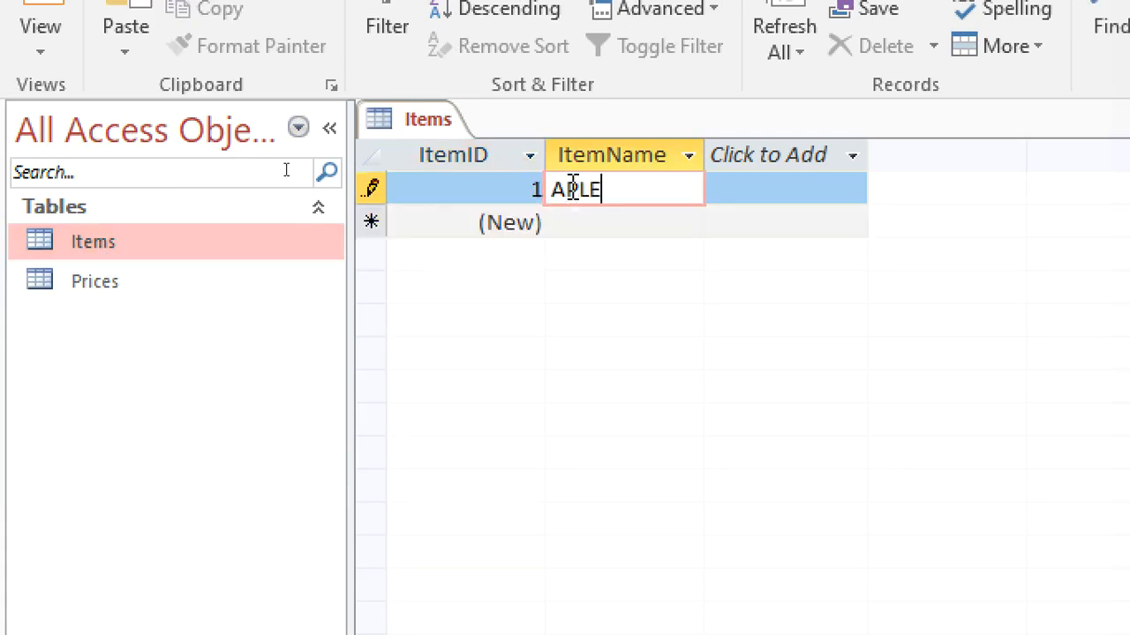
key(Down)
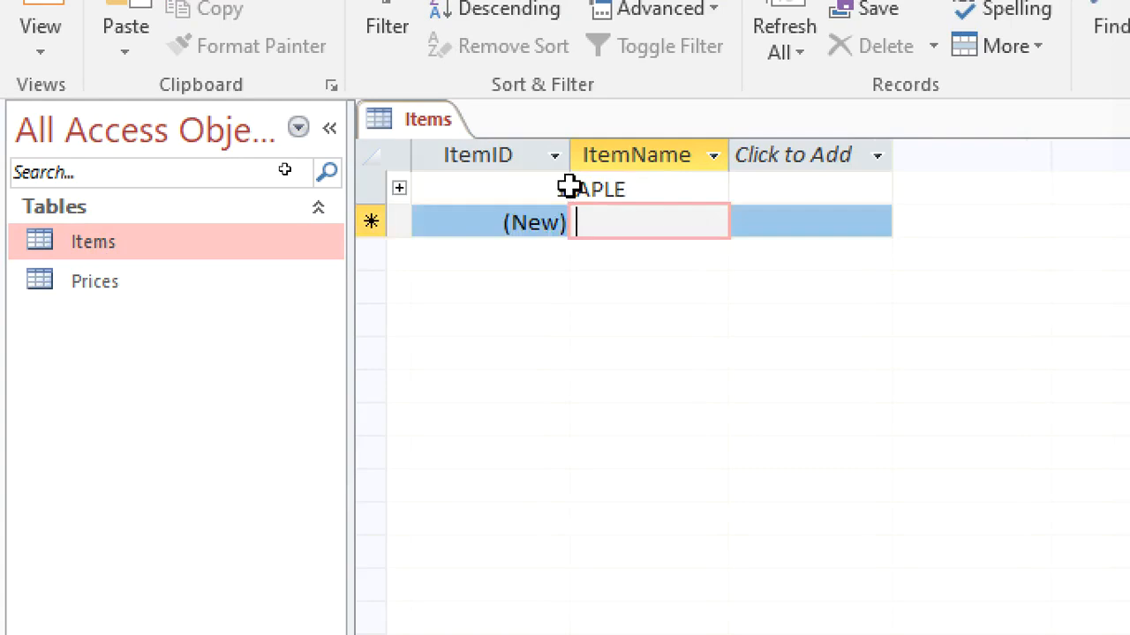
double_click(580, 188)
text(PP)
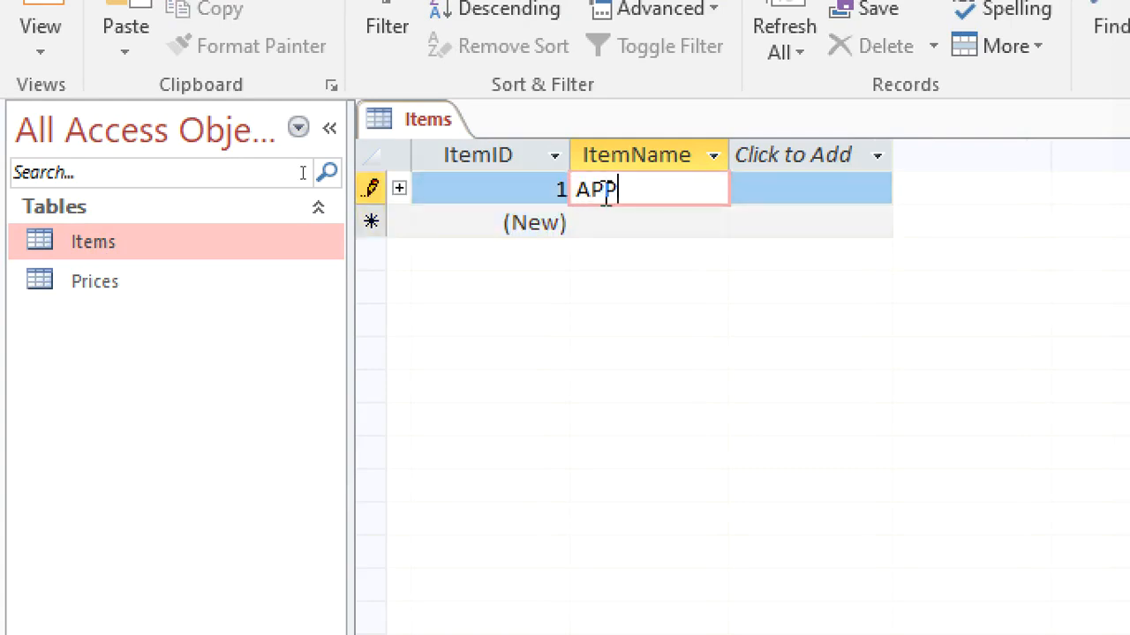
text(;E)
key(BackSpace)
key(BackSpace)
text(LE)
key(Down)
Step: Add ORANGES, BANANA and LEMON as the second, third and fourth item names
text(ORANGES)
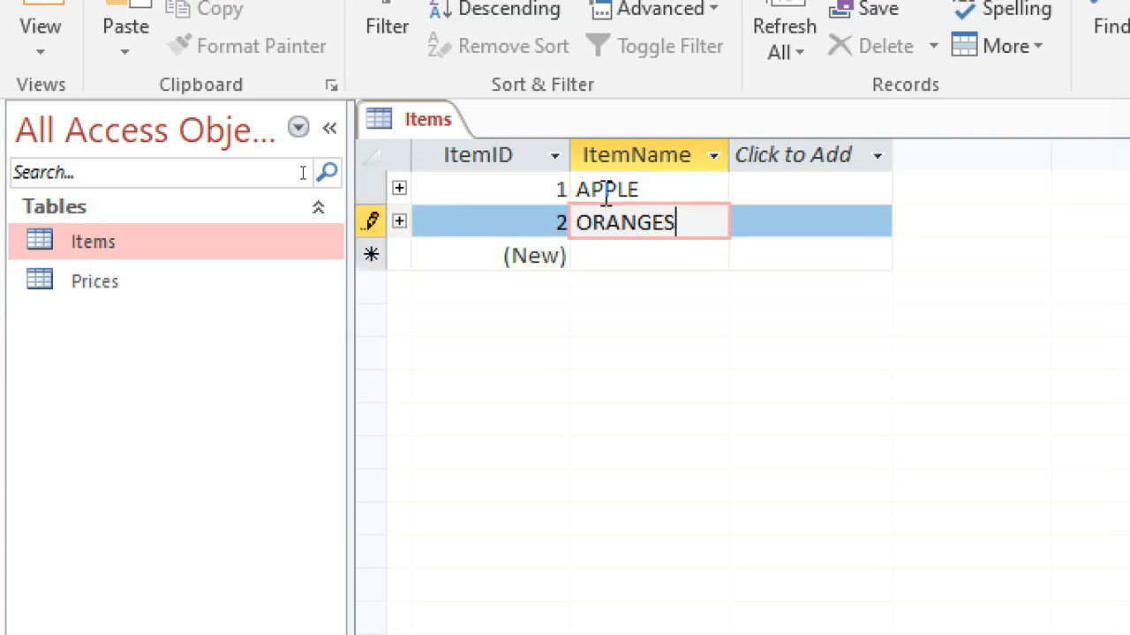
key(Down)
text(BANAA)
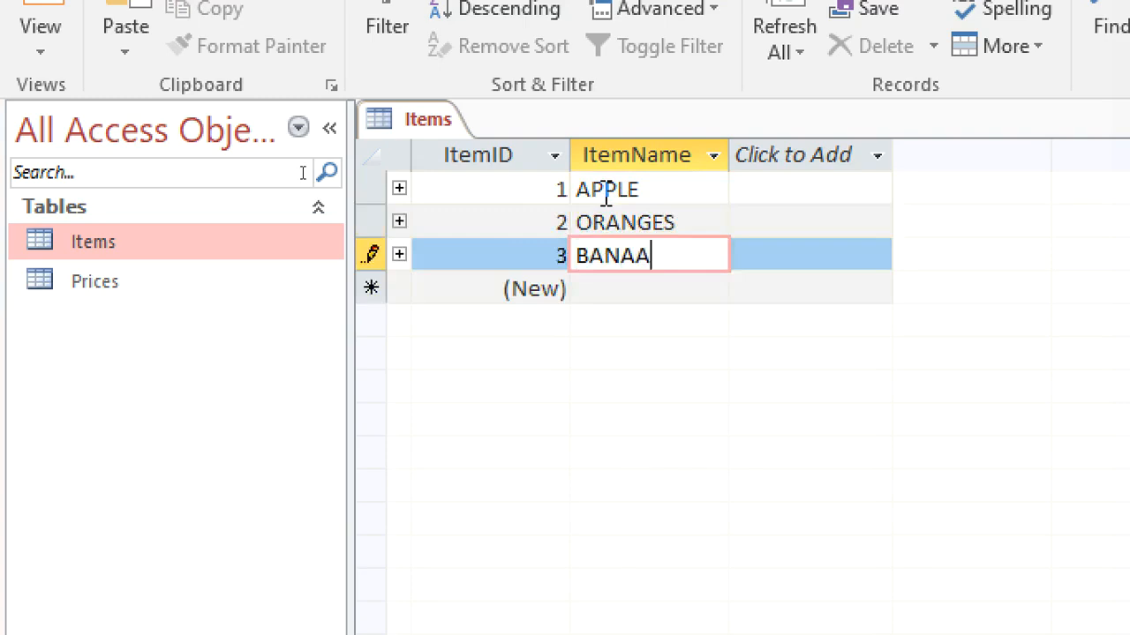
key(BackSpace)
text(NA)
key(Down)
text(L)
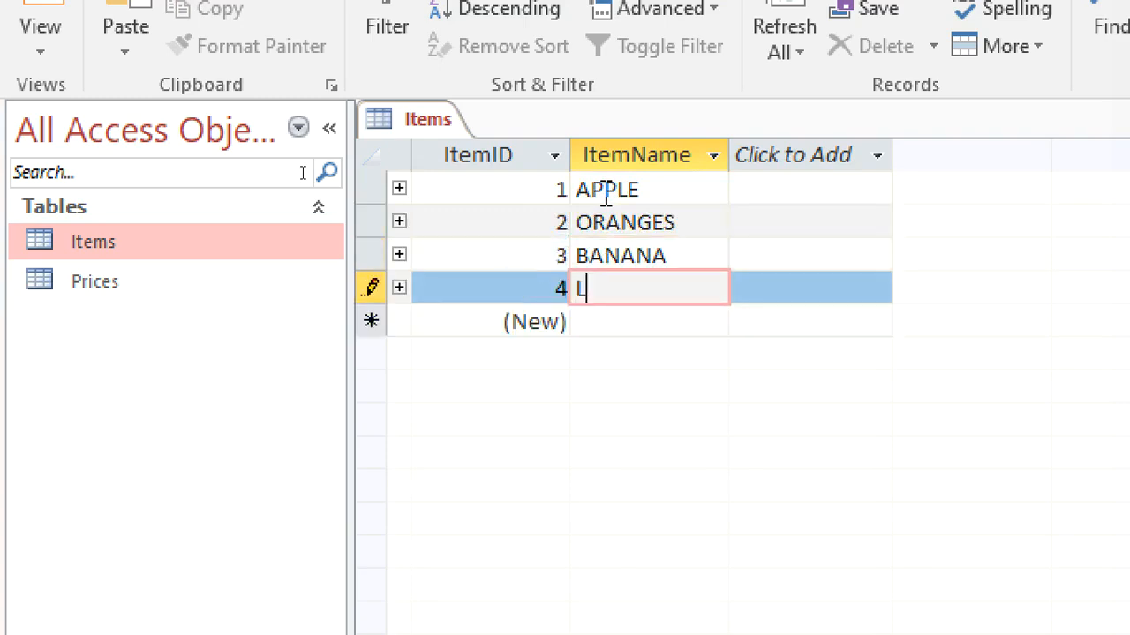
text(EMON)
key(Down)
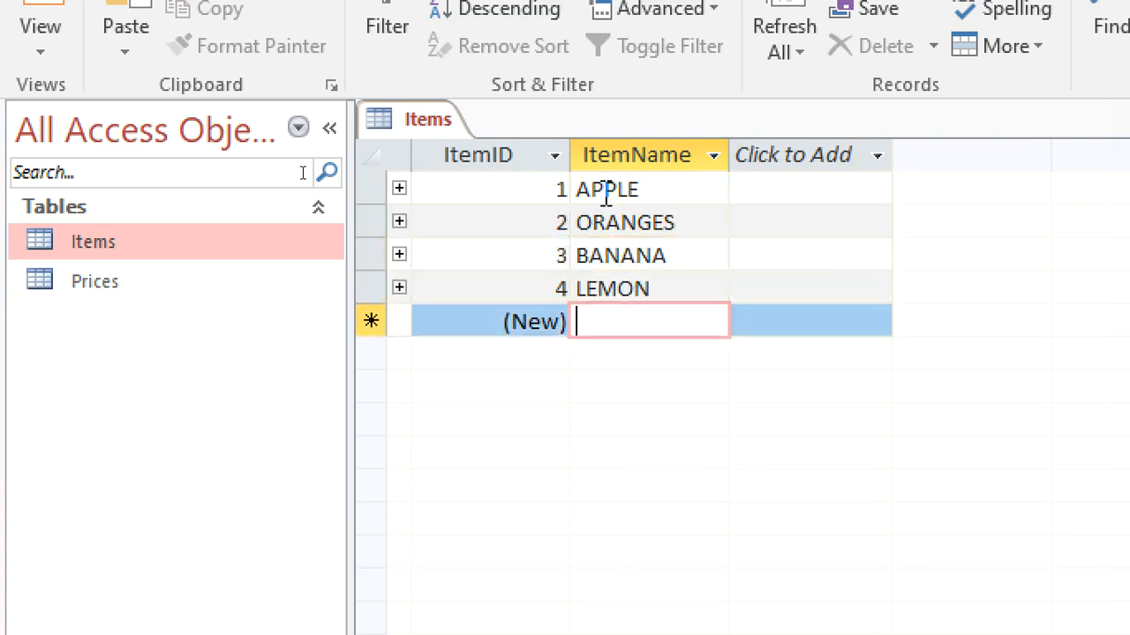
Step: Add PINEAPLE and PAW PAW as the fifth and sixth item names
text(PINEA)
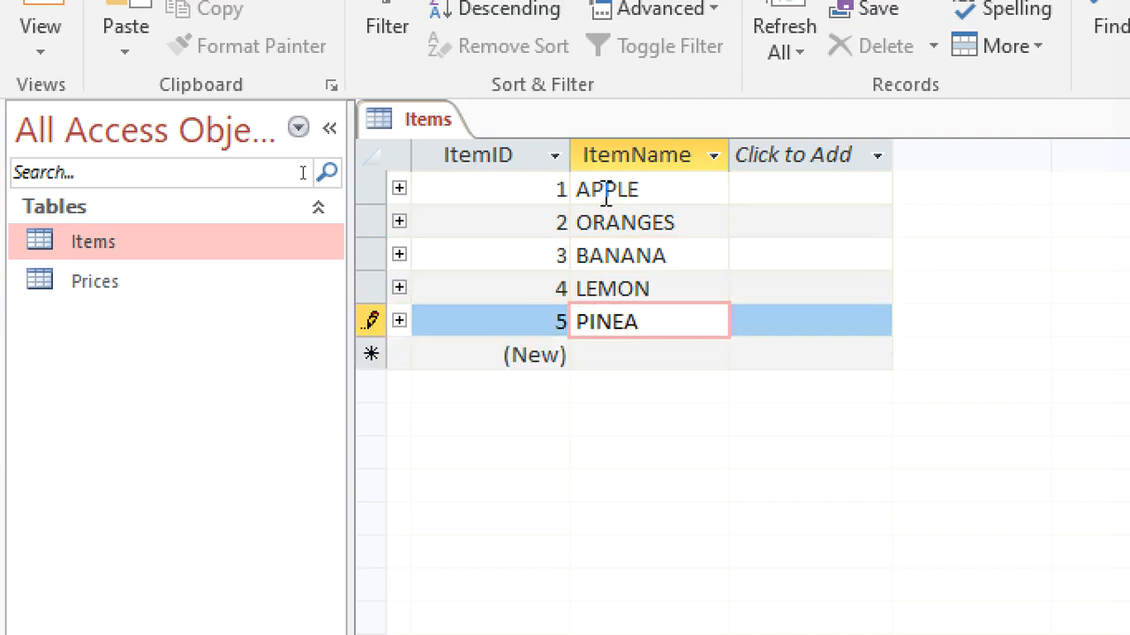
text(PLE)
key(Down)
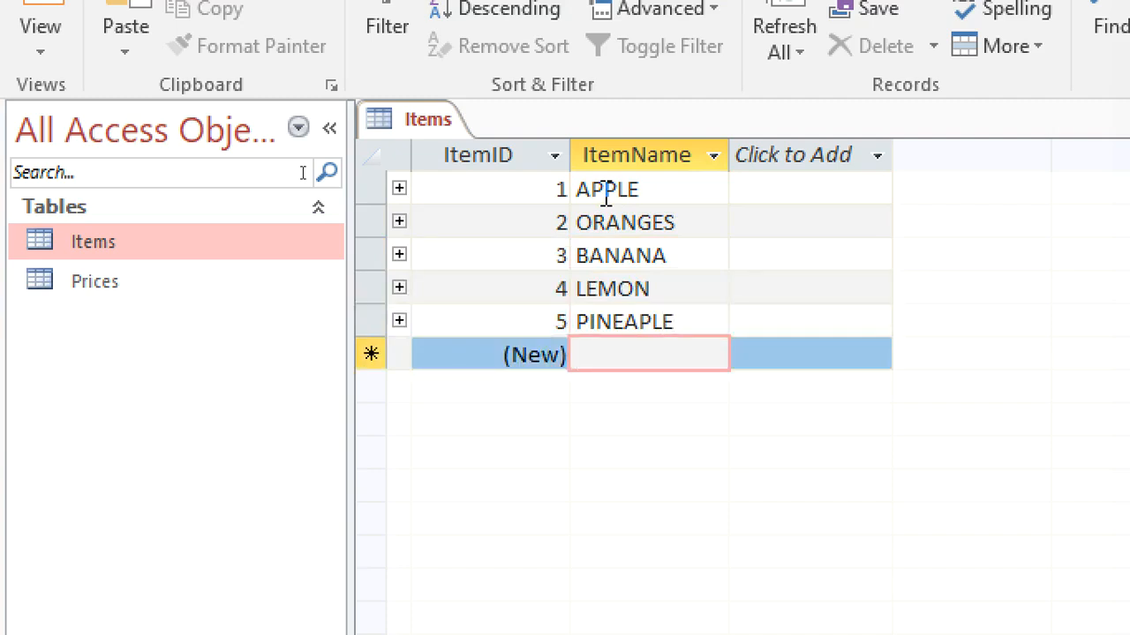
text(PAW PAW)
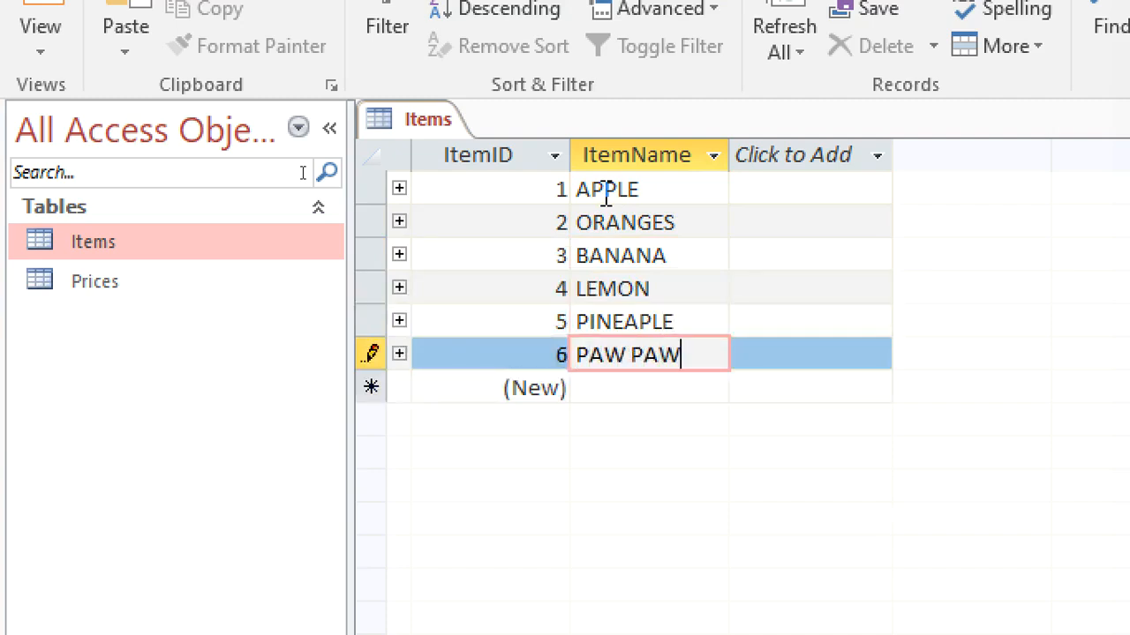
Step: Save and close the Items table, and open the Prices table's datasheet at the first record's ItemID
right_click(439, 119)
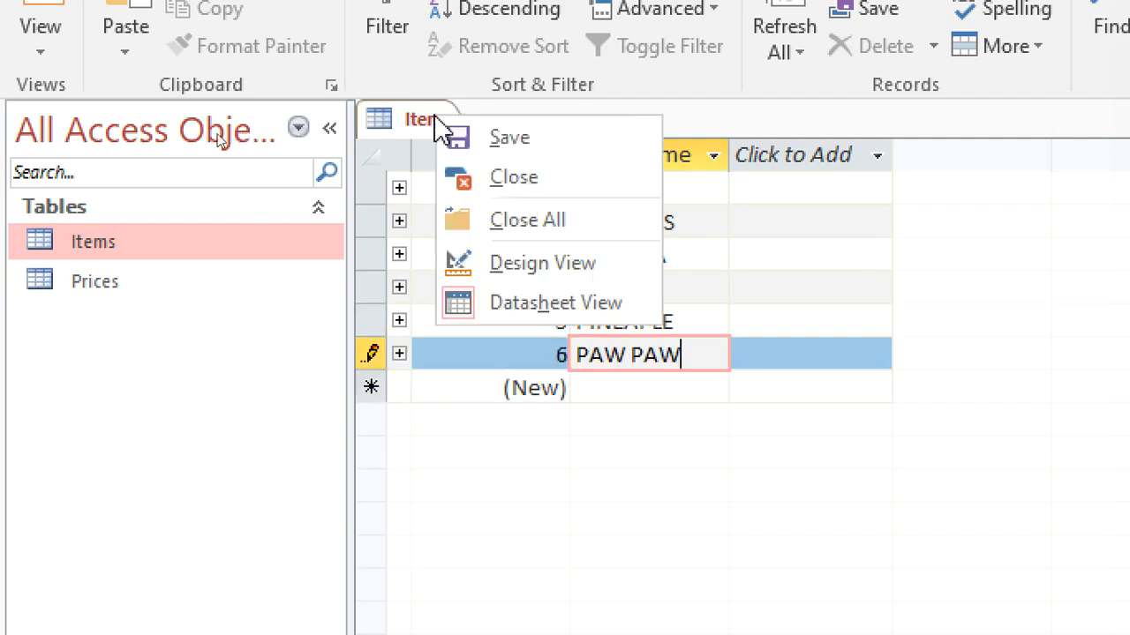
click(484, 148)
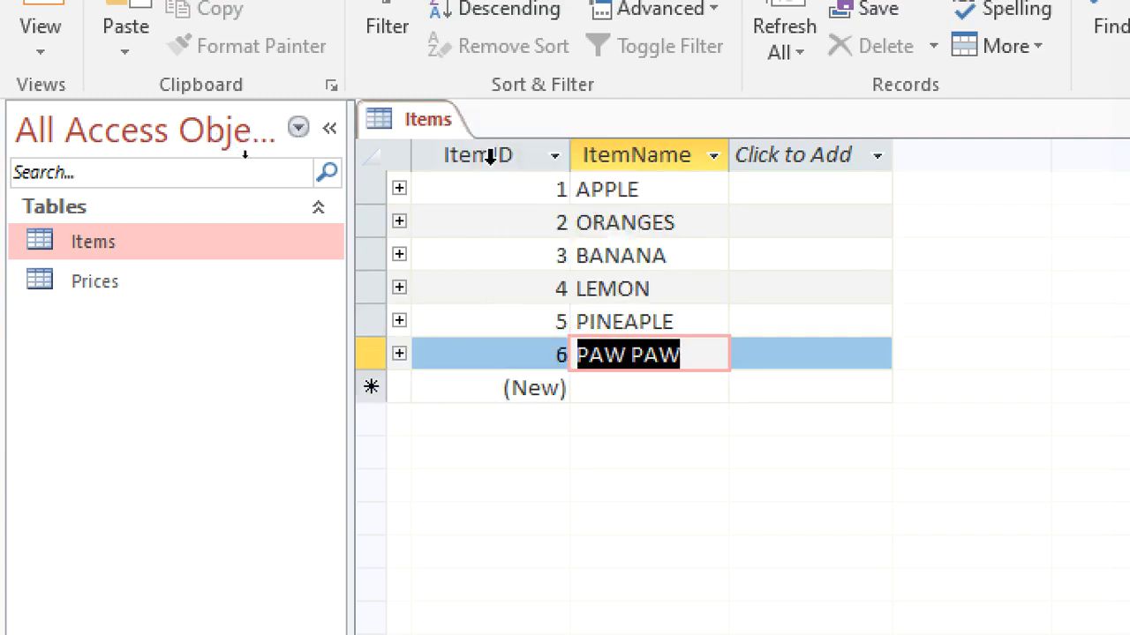
right_click(441, 124)
click(514, 234)
double_click(143, 291)
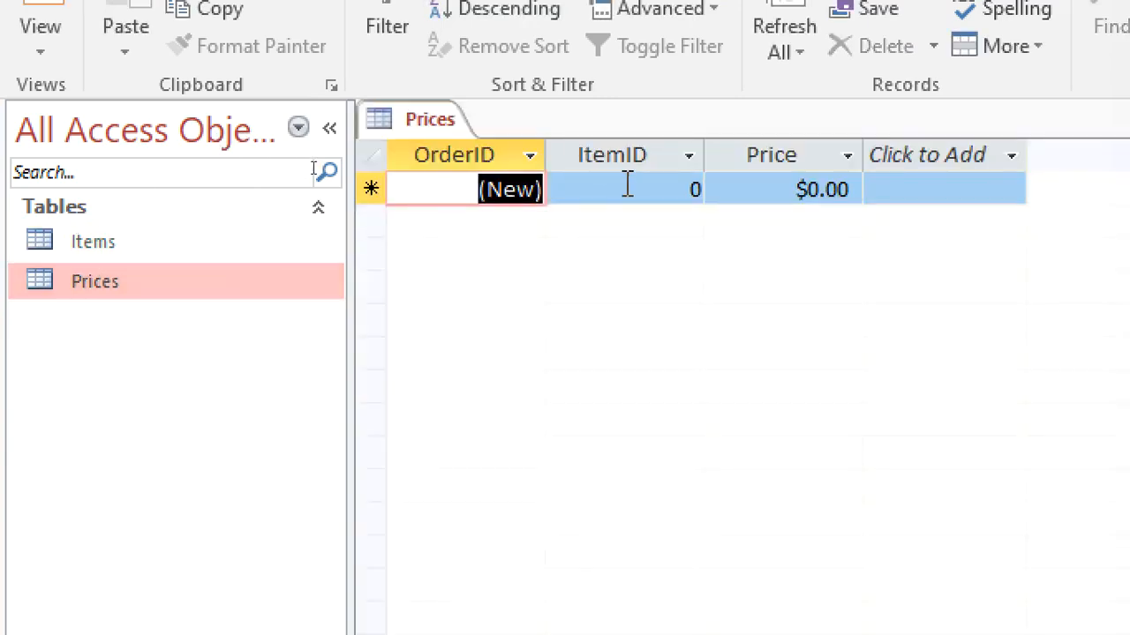
click(681, 183)
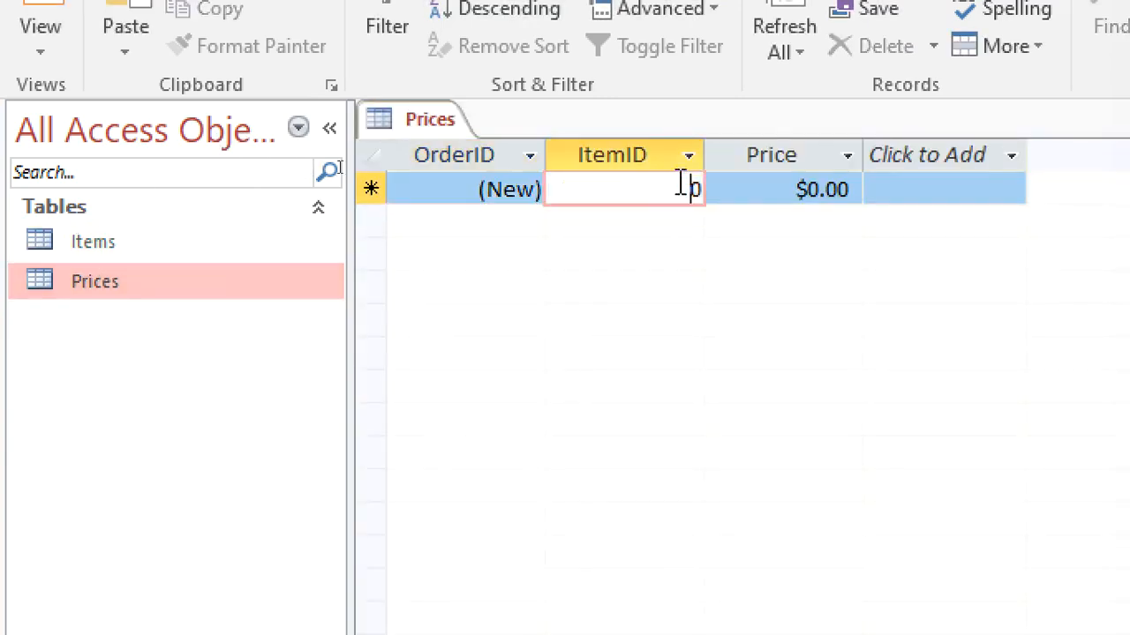
text(1)
key(Down)
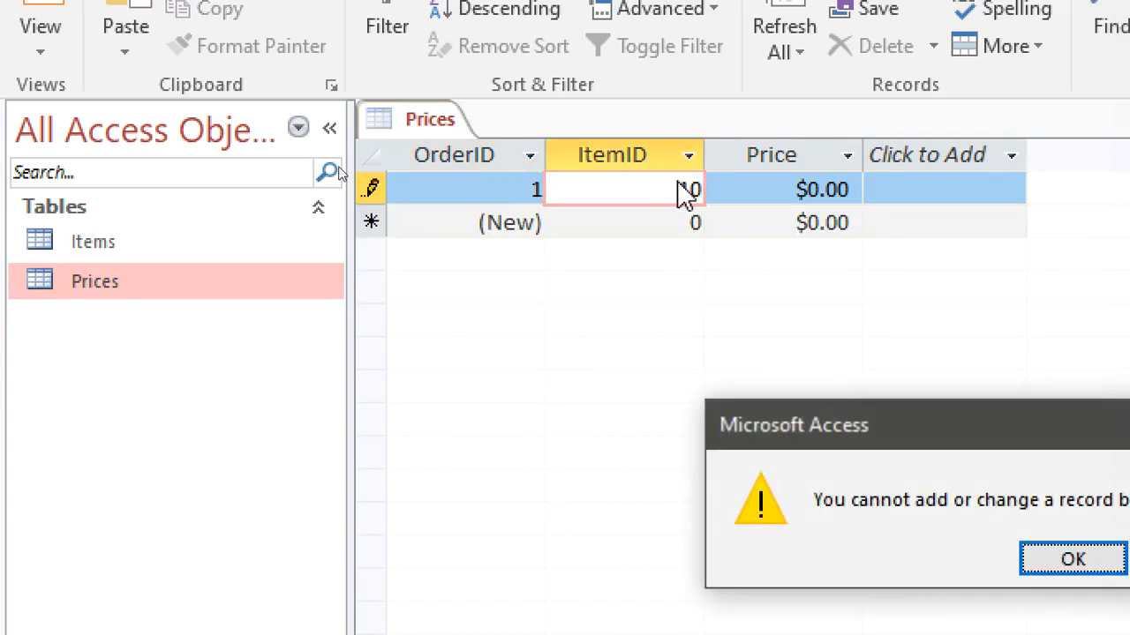
key(Escape)
key(Escape)
Step: Enter ItemID values 1, 2, 3, 4, 5 and 6 in six consecutive records of the Prices table
text(1)
key(Down)
text(2)
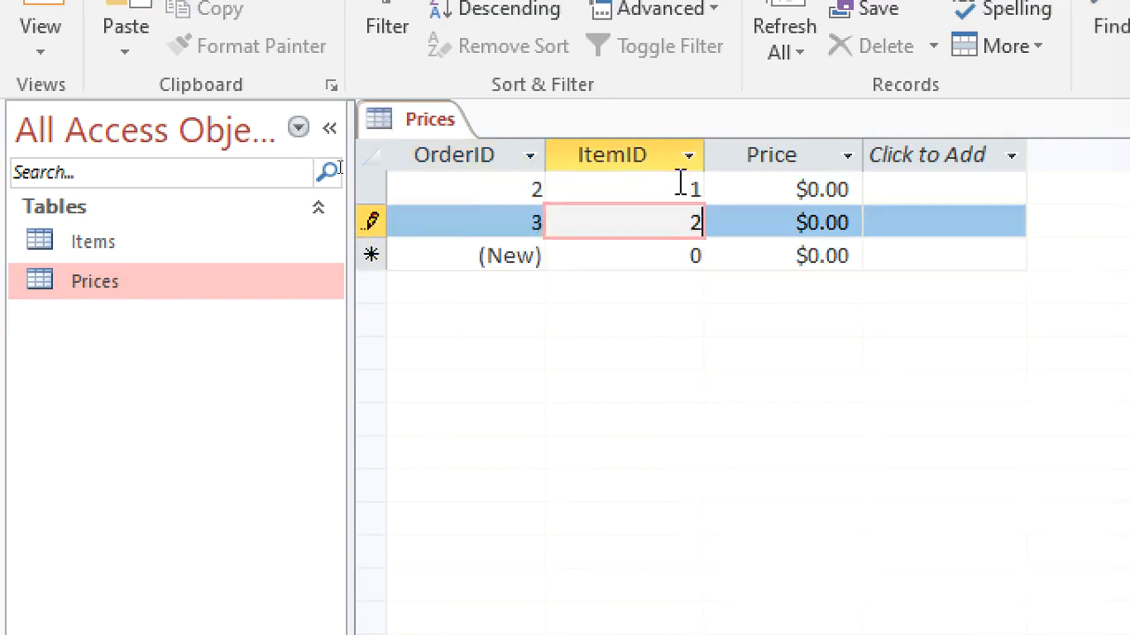
key(Down)
text(3)
key(Down)
text(4)
key(Down)
text(56)
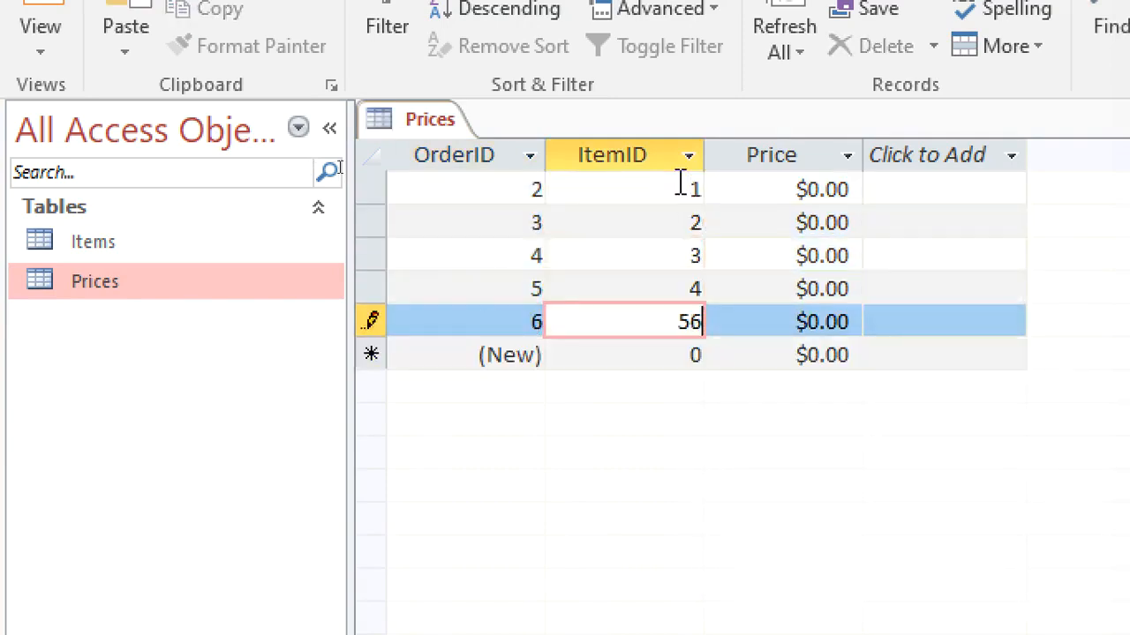
key(BackSpace)
key(Down)
text(6)
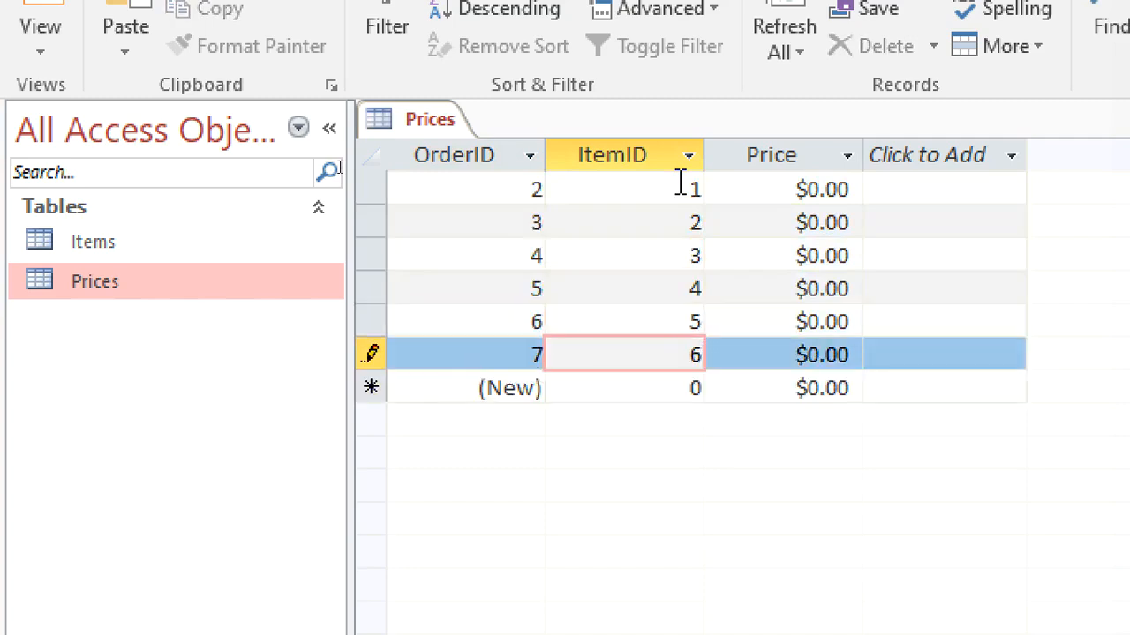
Step: Enter prices of 100, 200 and 850 for items 1, 2 and 3
click(801, 189)
text(100)
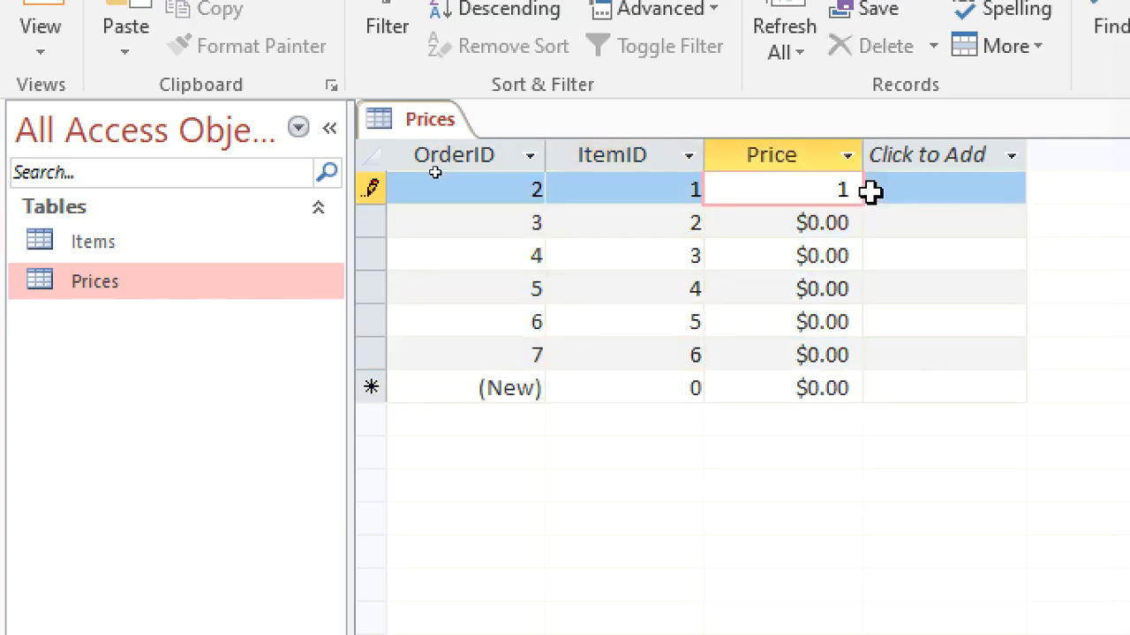
key(Down)
text(200)
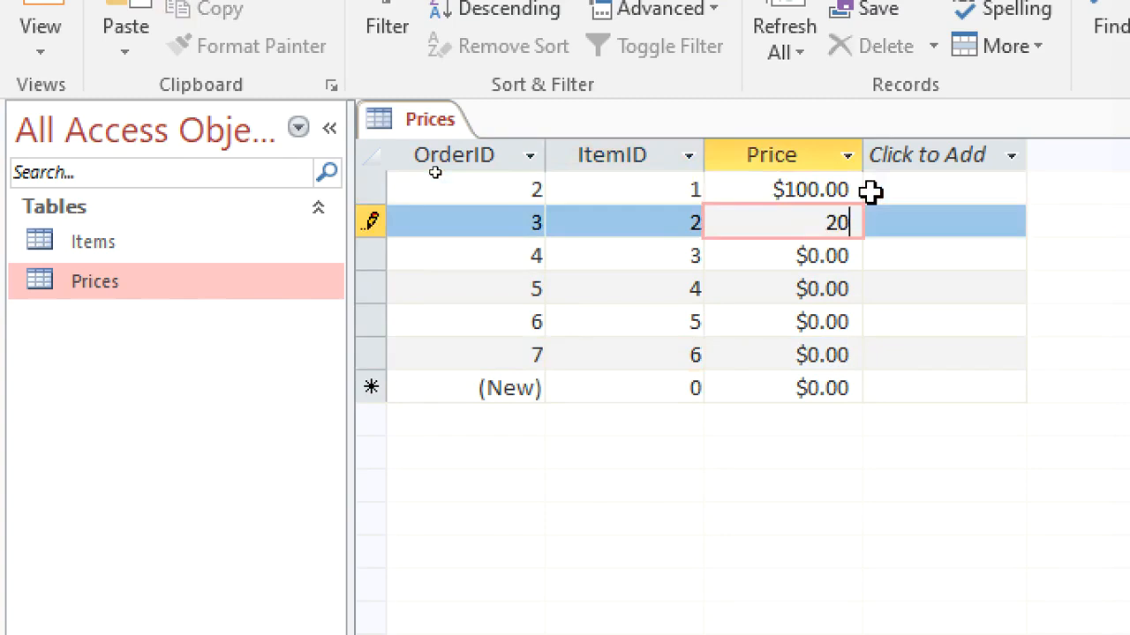
key(Down)
text(850)
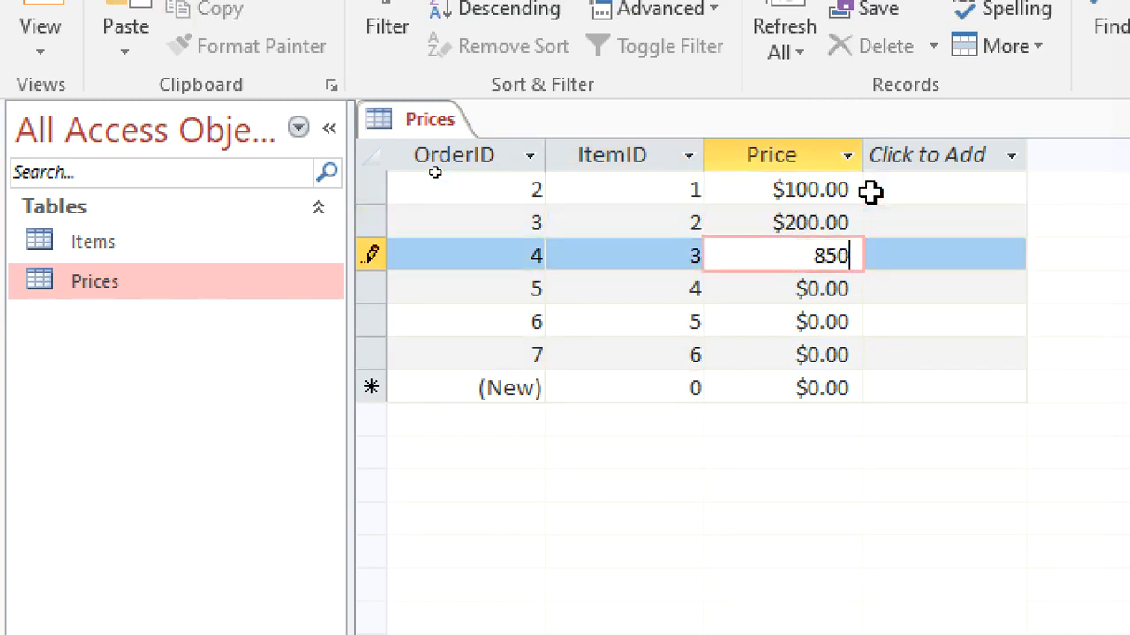
Step: Enter prices of 45, 230 and 100 for items 4, 5 and 6
key(Down)
text(45)
key(Down)
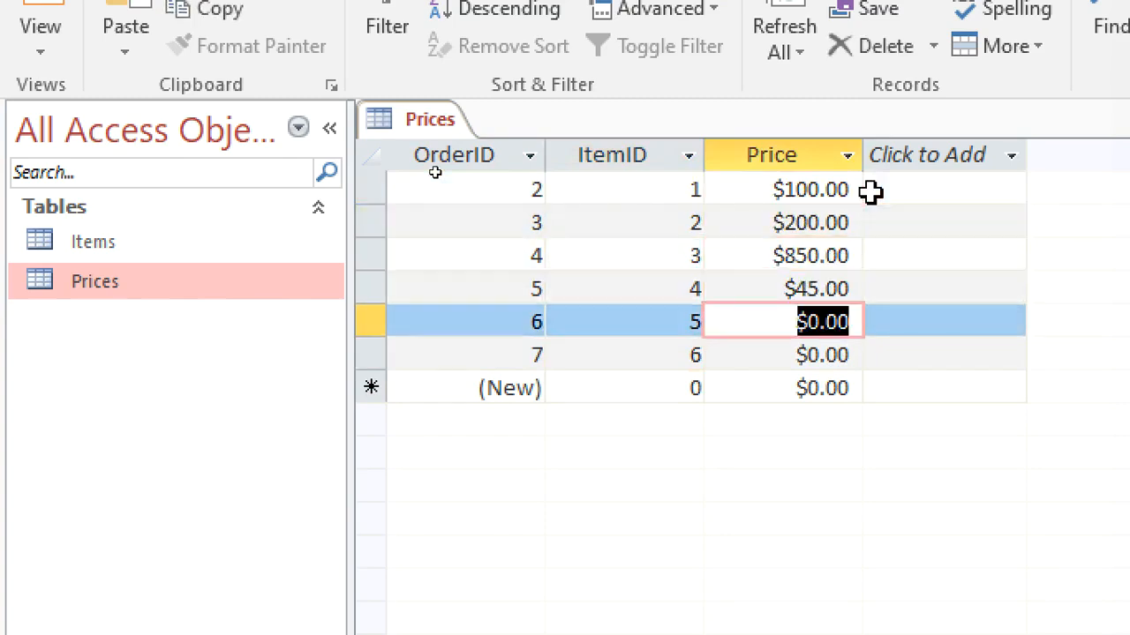
text(230)
key(Down)
text(100)
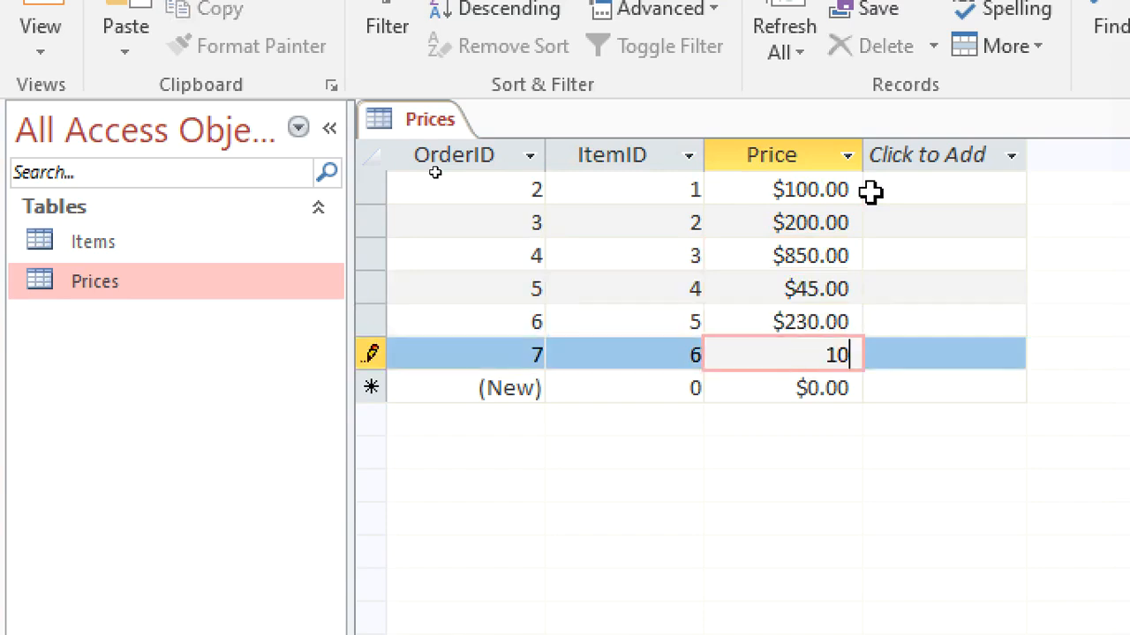
key(Down)
text(250)
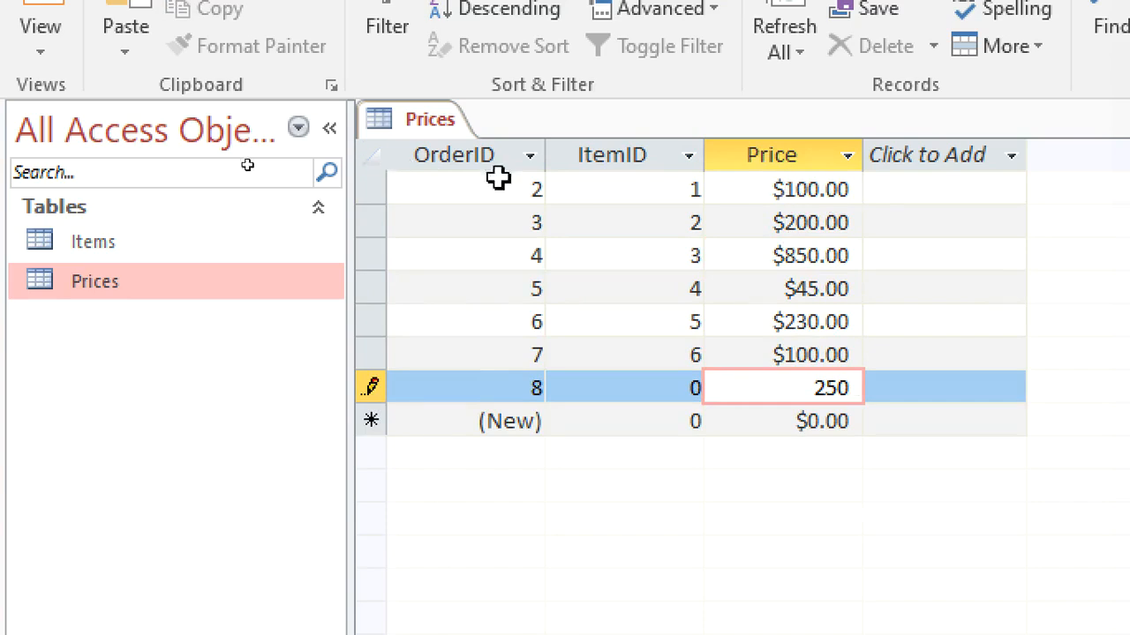
right_click(415, 123)
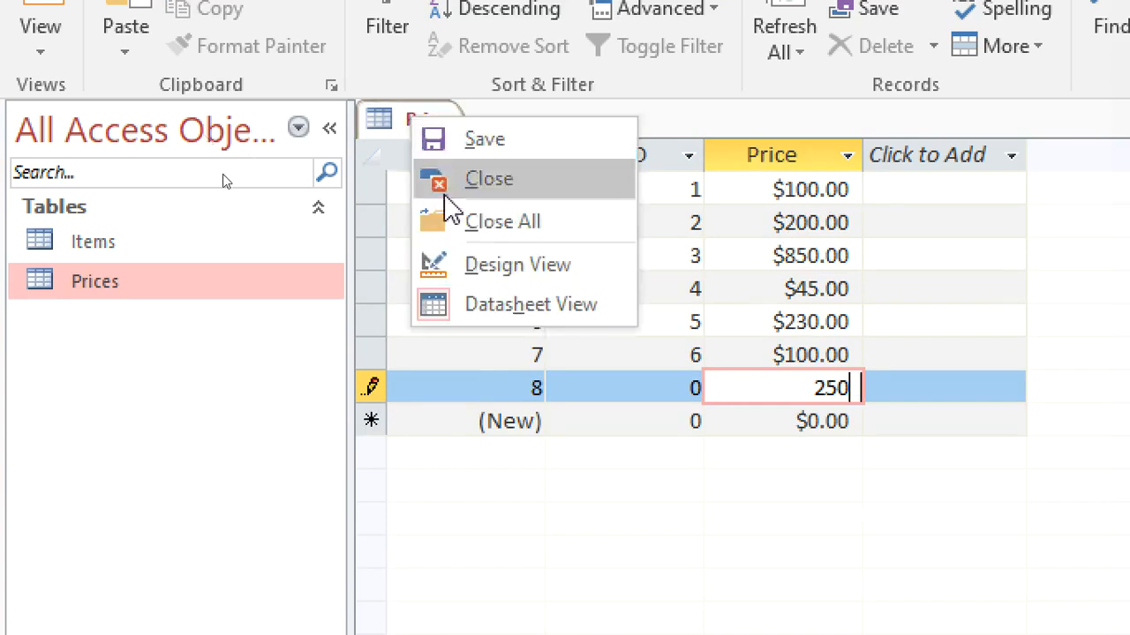
click(461, 263)
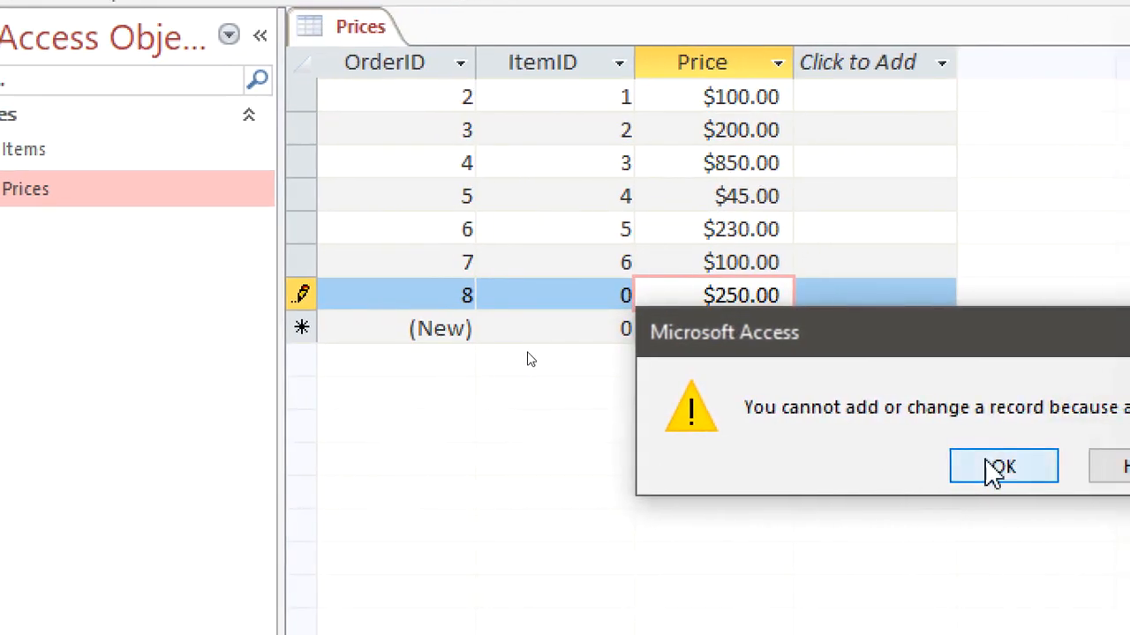
click(986, 469)
key(Escape)
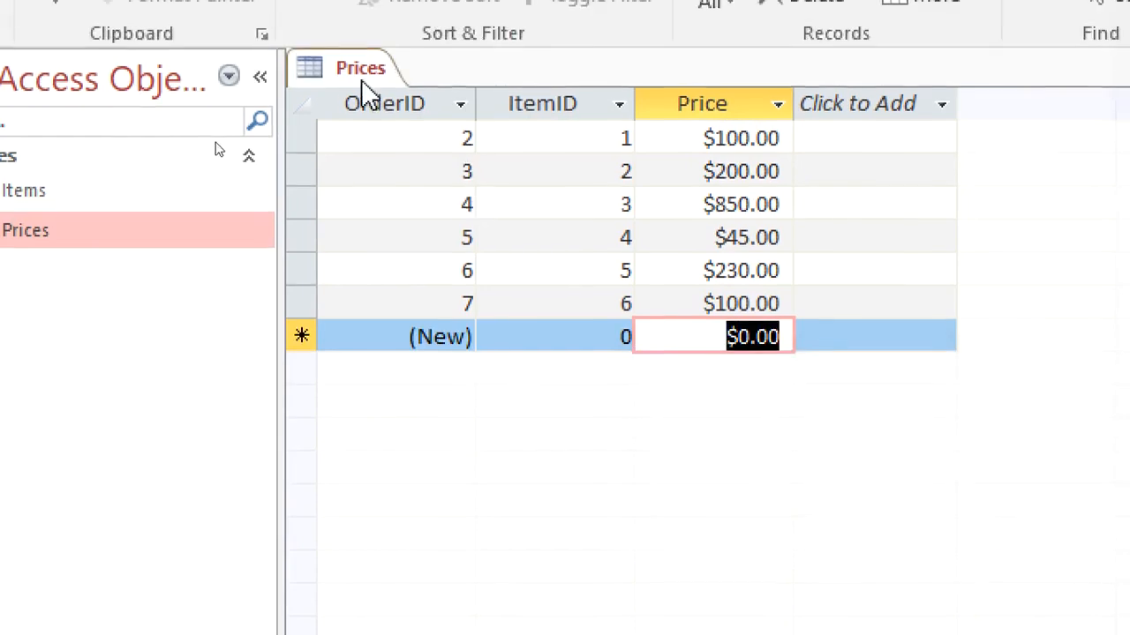
Step: Open the Prices table's design and set the Price field's Format to "Kshs" #,###.00
right_click(362, 28)
click(423, 185)
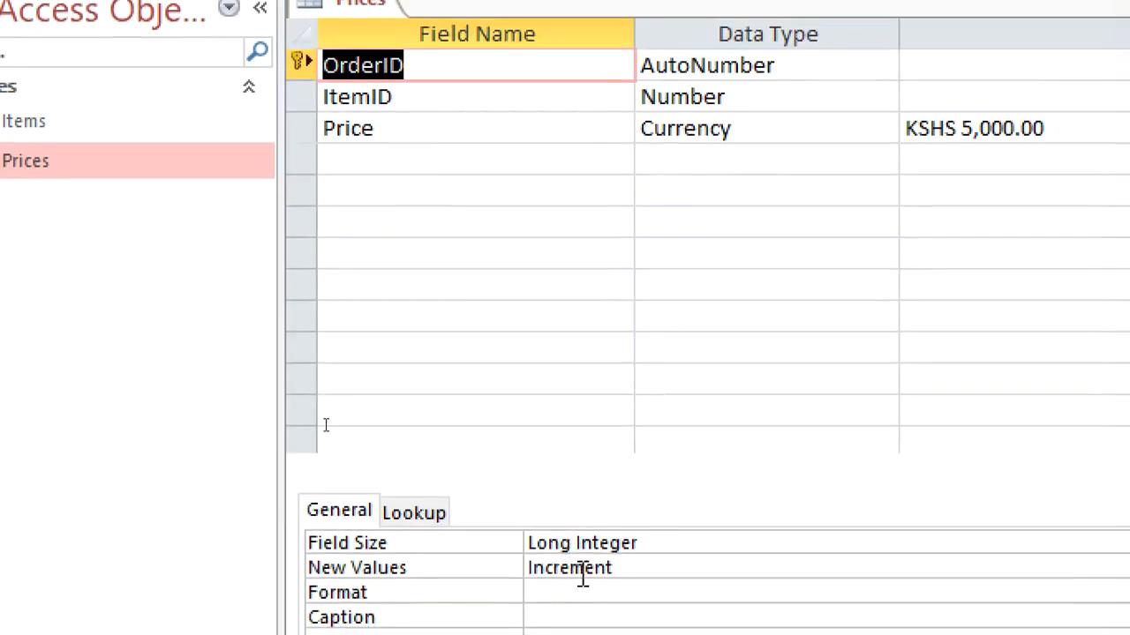
click(475, 81)
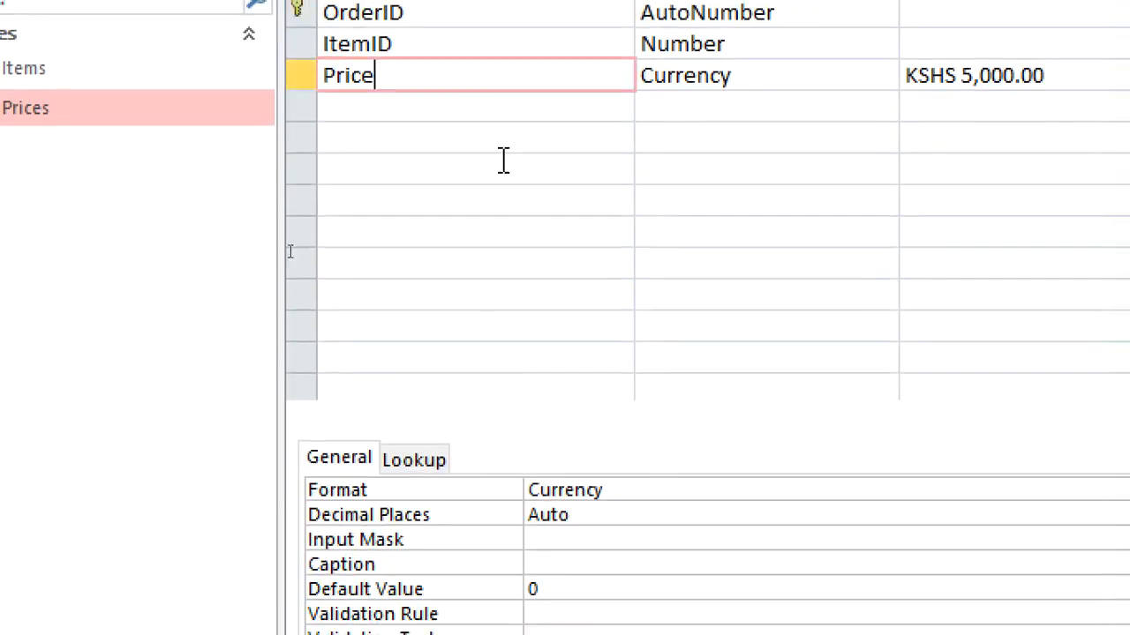
click(423, 488)
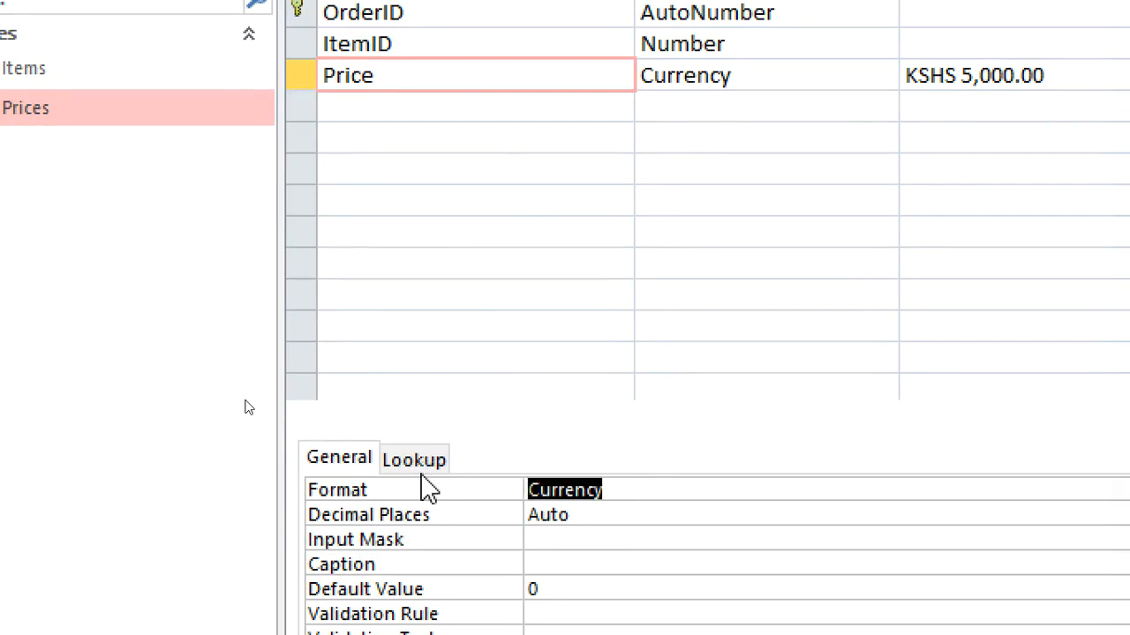
text(3)
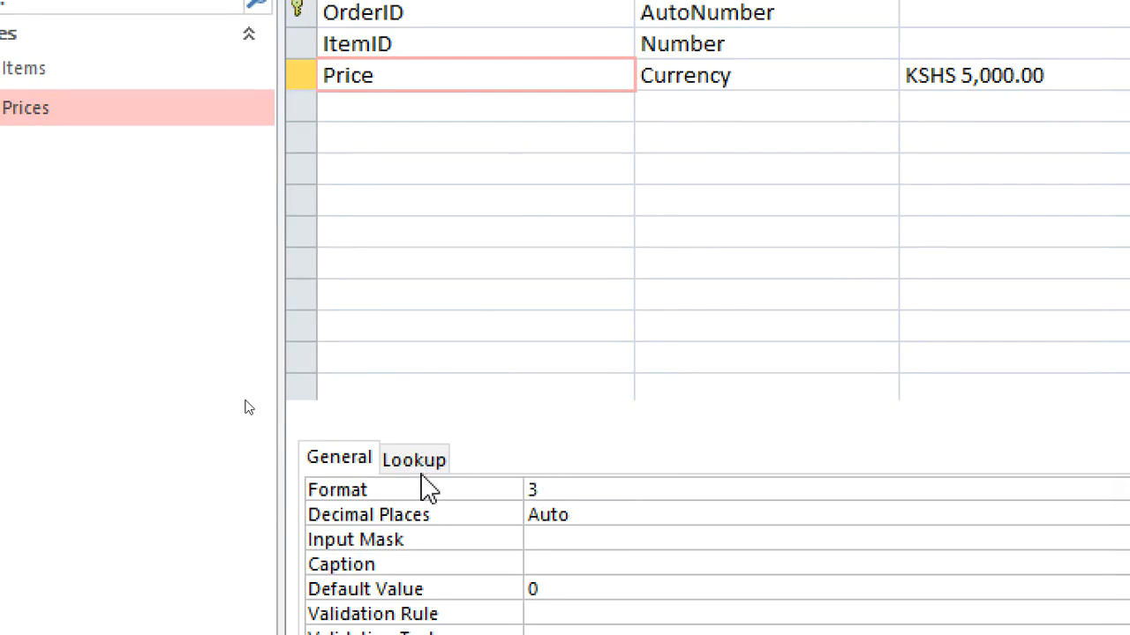
text(Kshs" #,###,)
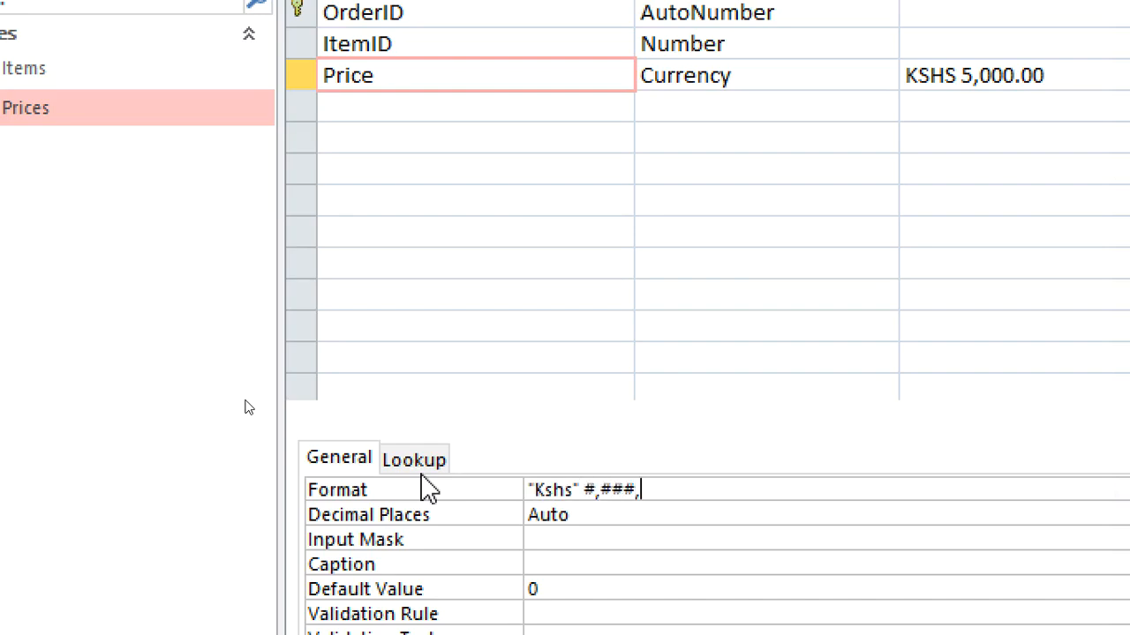
key(BackSpace)
text(.000)
key(BackSpace)
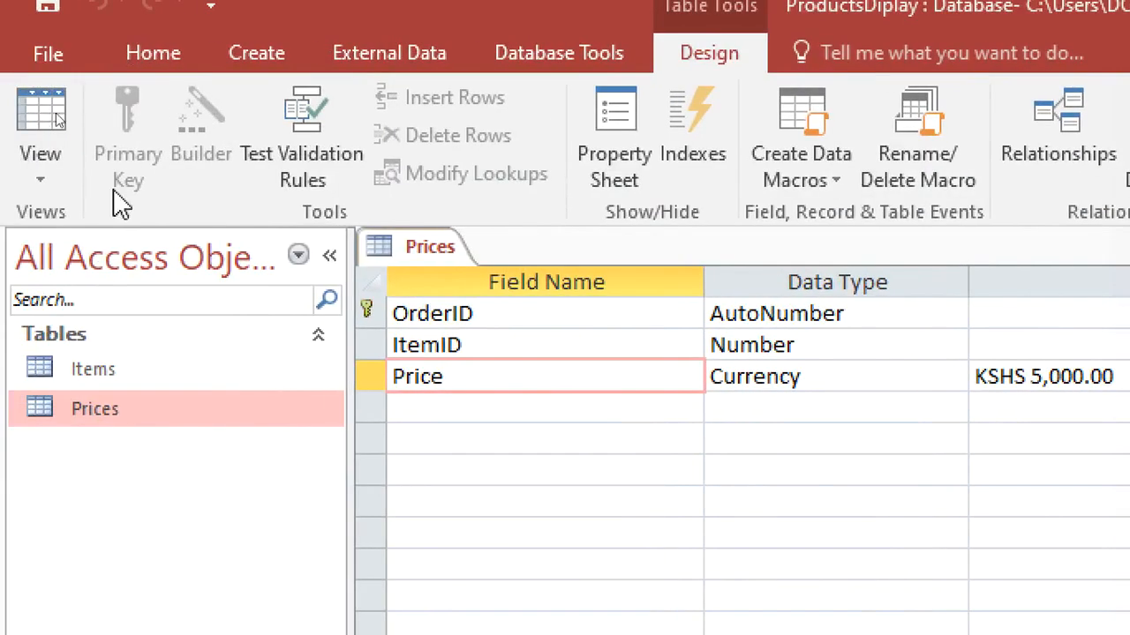
Step: Check the formatted Price column in the Prices table's datasheet and close the table
double_click(106, 402)
click(803, 279)
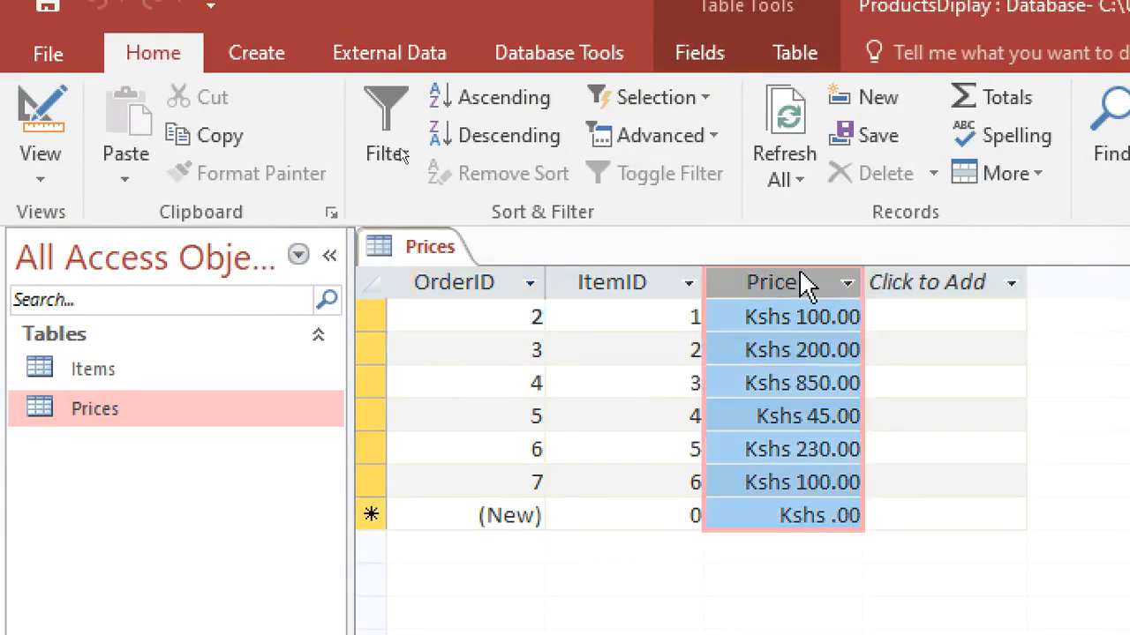
right_click(408, 259)
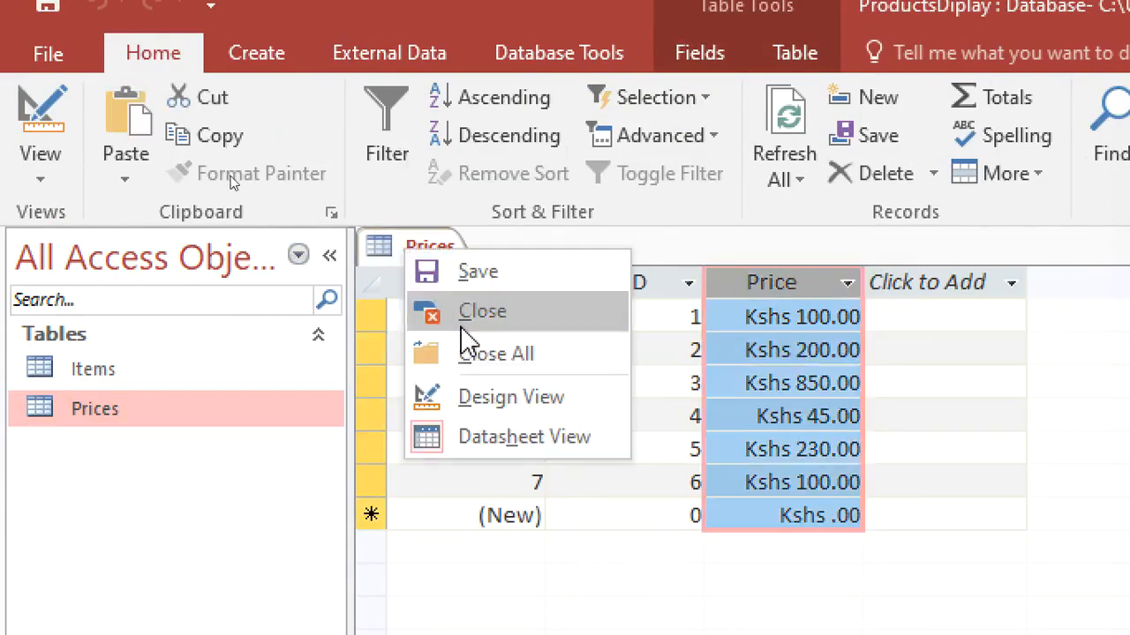
click(463, 316)
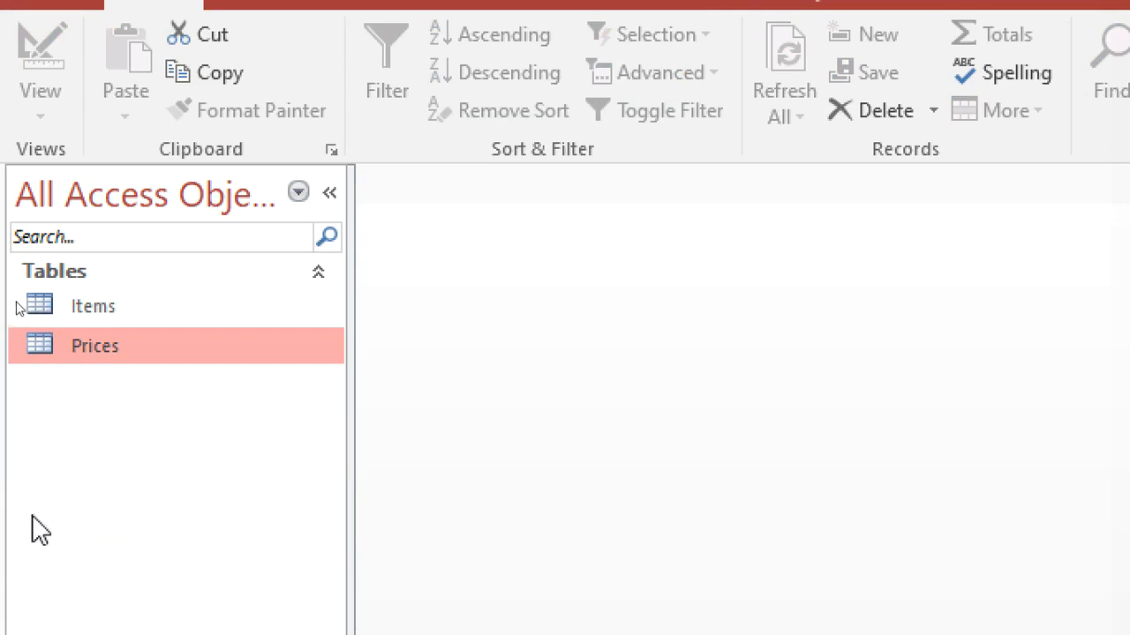
Step: Create a new form in design view and shrink its Detail section to about 3.3 inches wide and 1.8 inches high
click(247, 79)
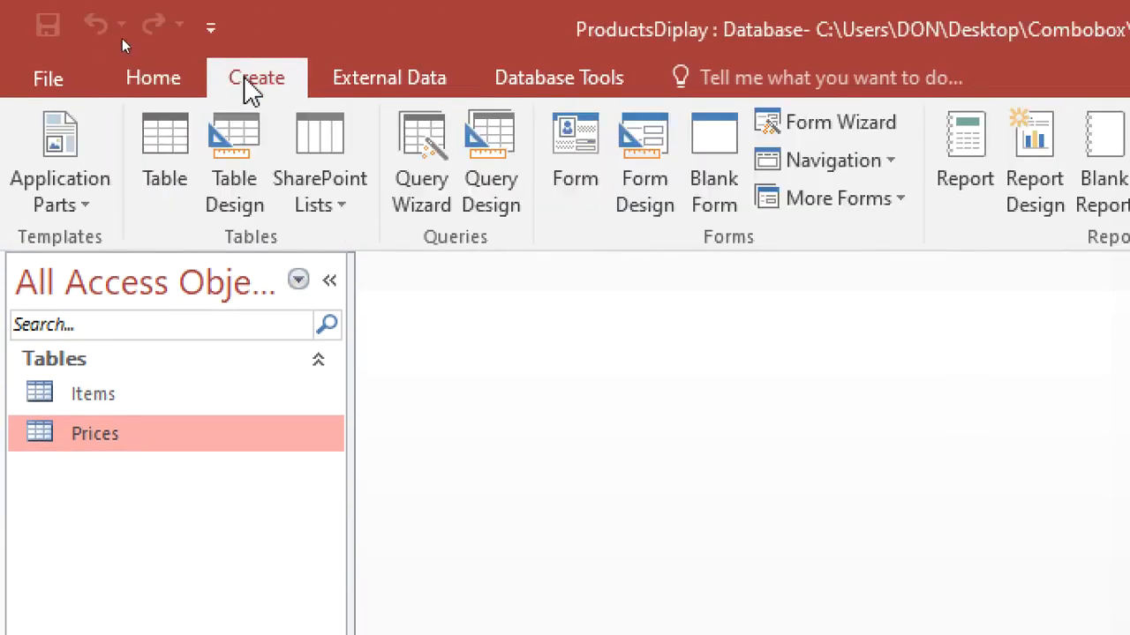
click(633, 178)
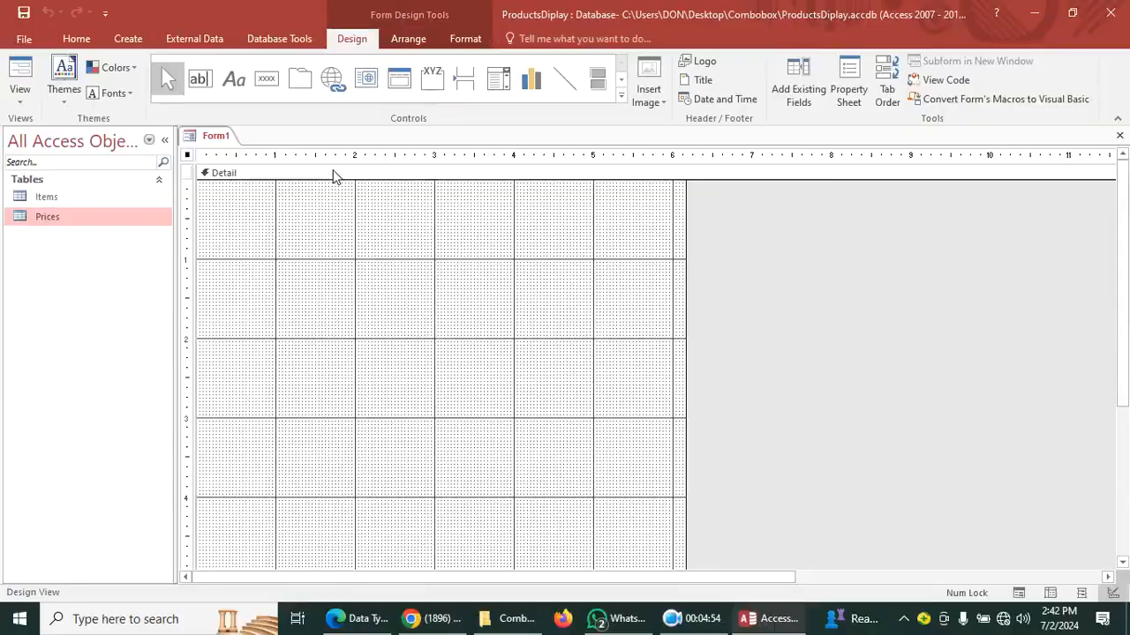
scroll(295, 310, down, 3)
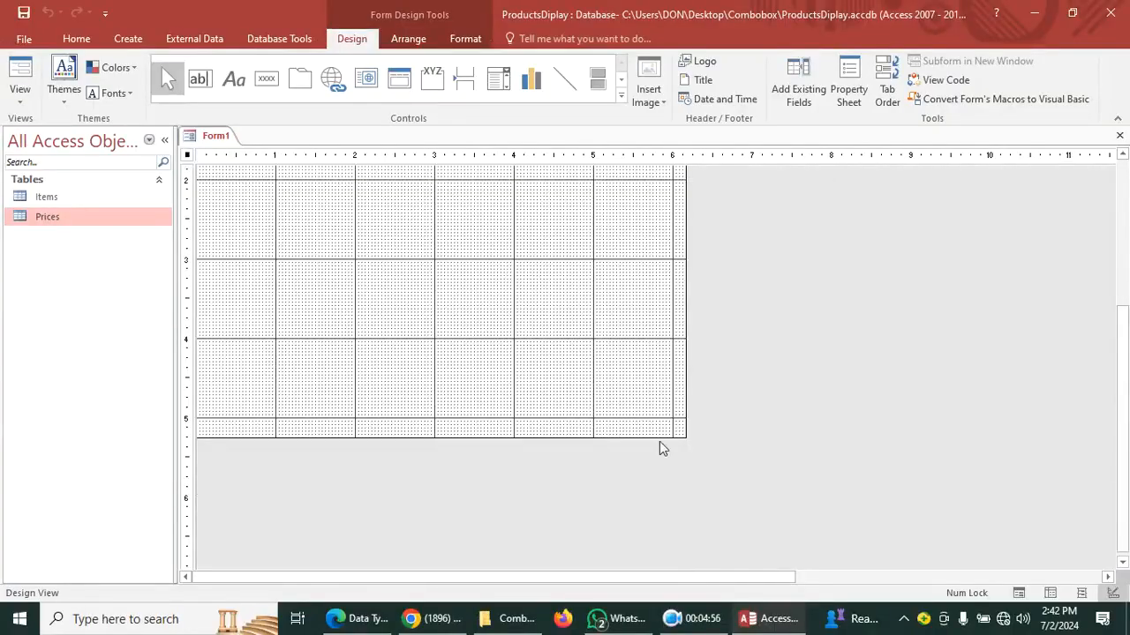
drag(677, 437, 411, 262)
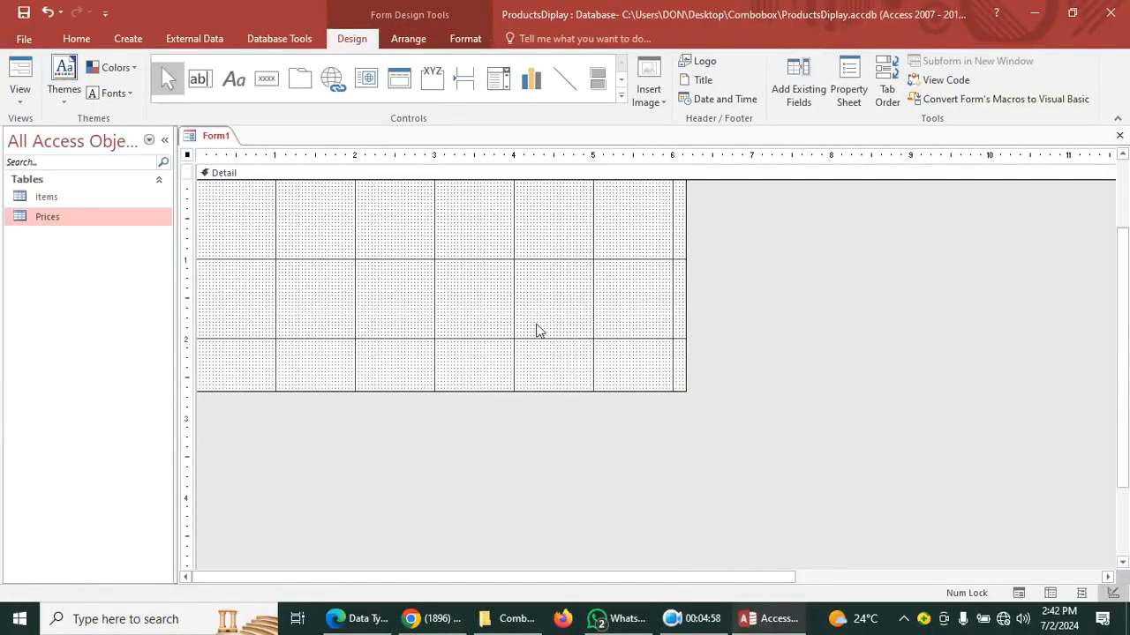
drag(686, 248, 474, 247)
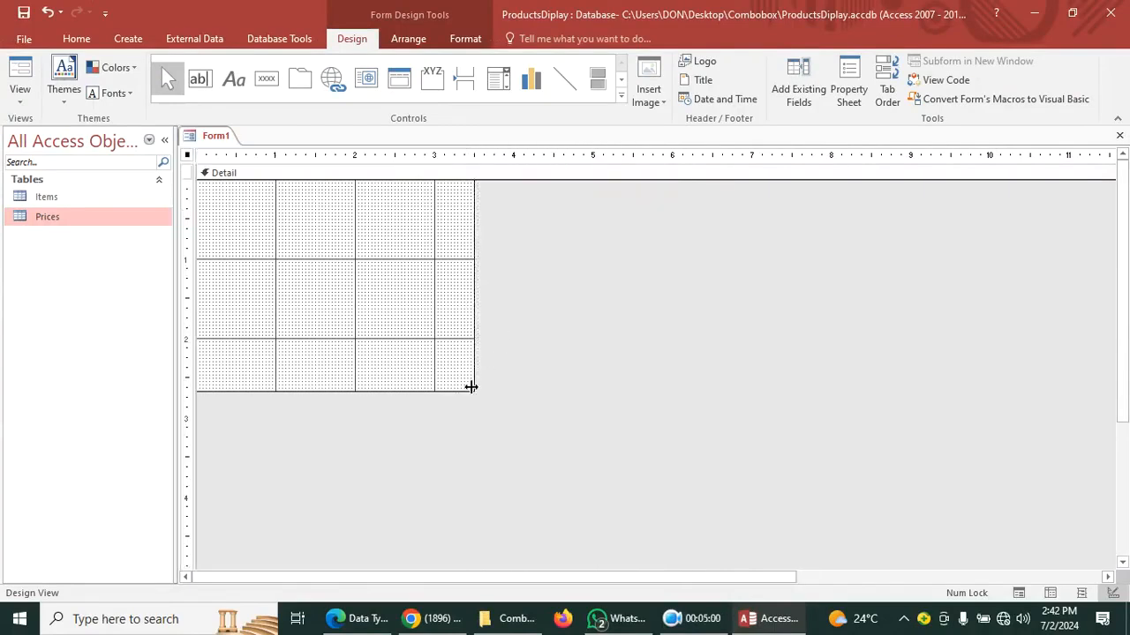
drag(471, 383, 460, 290)
drag(368, 391, 378, 323)
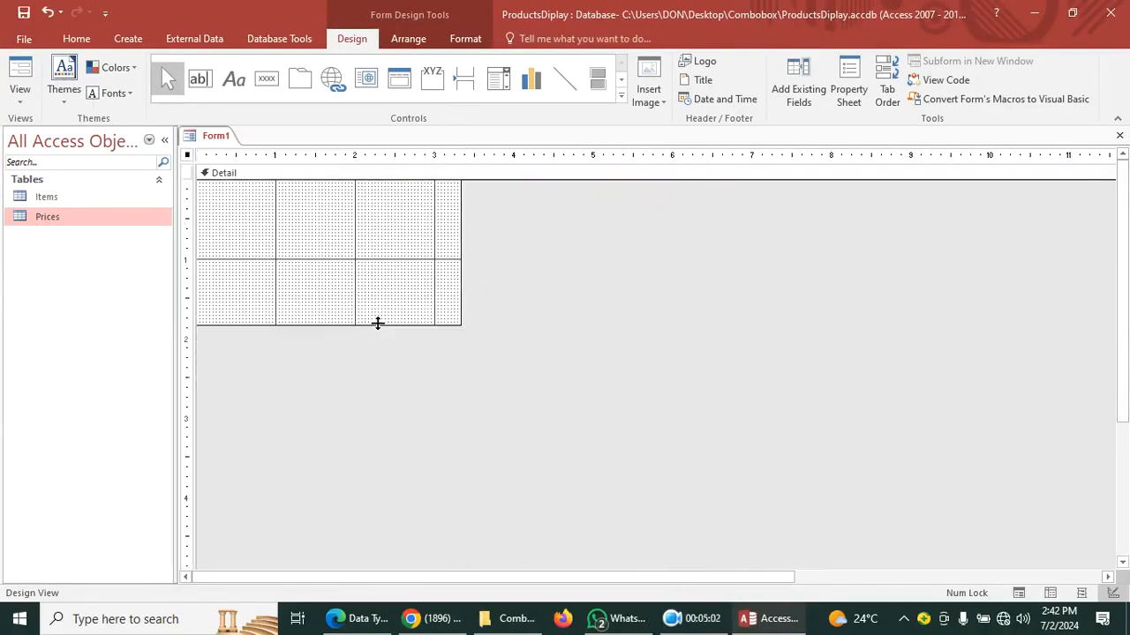
Step: Set the form's Pop Up and Modal properties to Yes and save the form as MY FORM
double_click(187, 157)
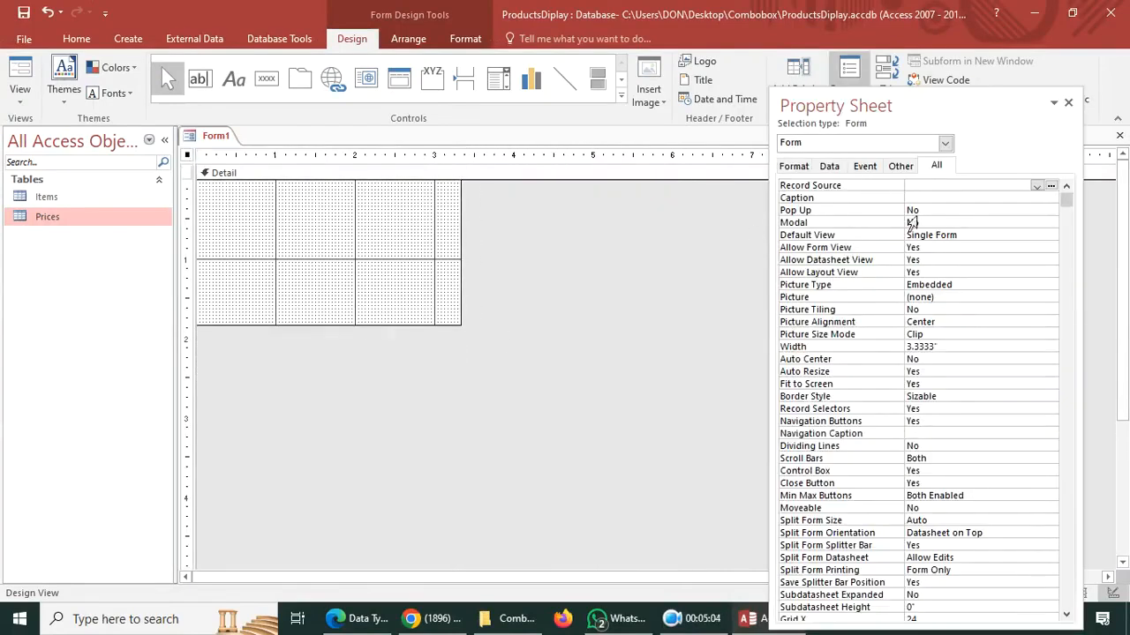
double_click(923, 212)
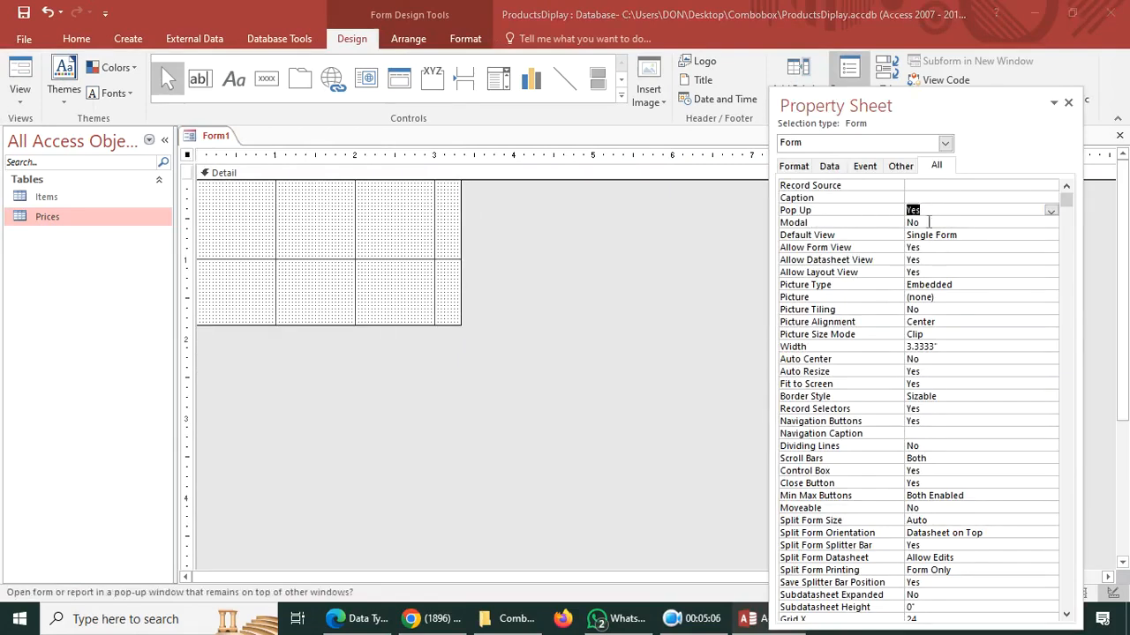
double_click(928, 222)
click(24, 12)
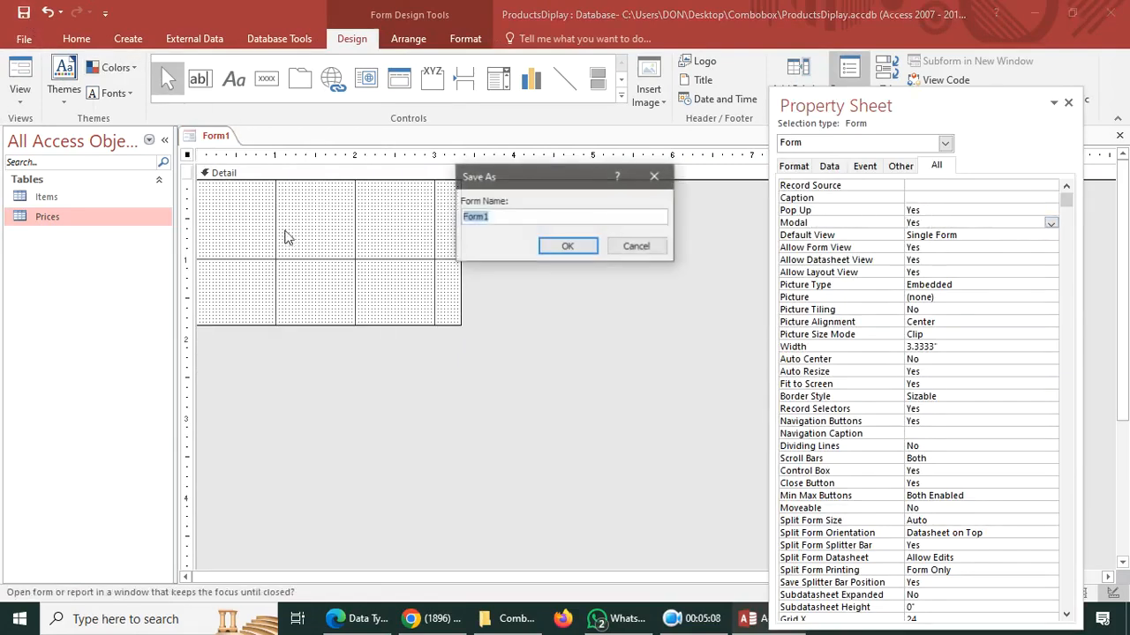
text(m)
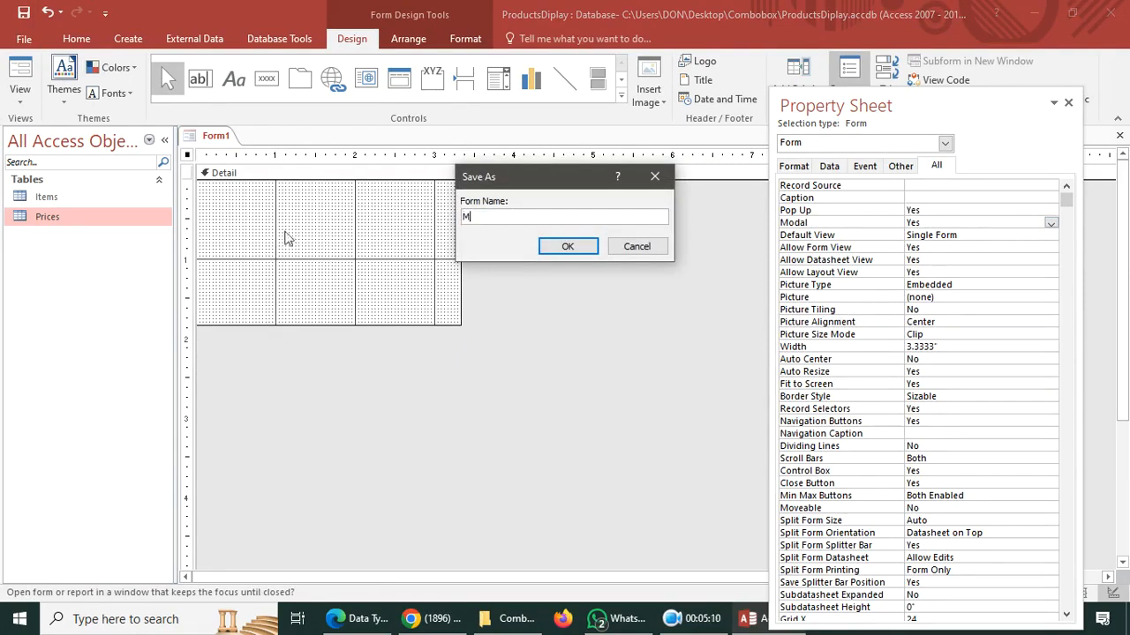
text(Y FORM)
key(Return)
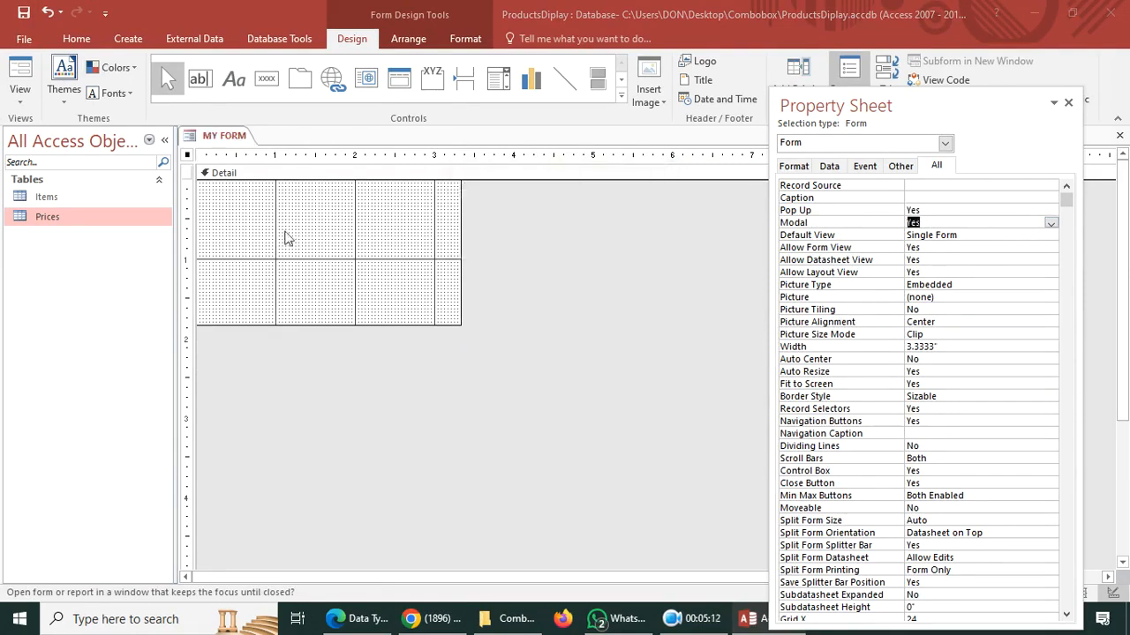
Step: Fill the background of the form's Detail section with light blue (#A4D5E2)
right_click(285, 238)
mouse_move(427, 309)
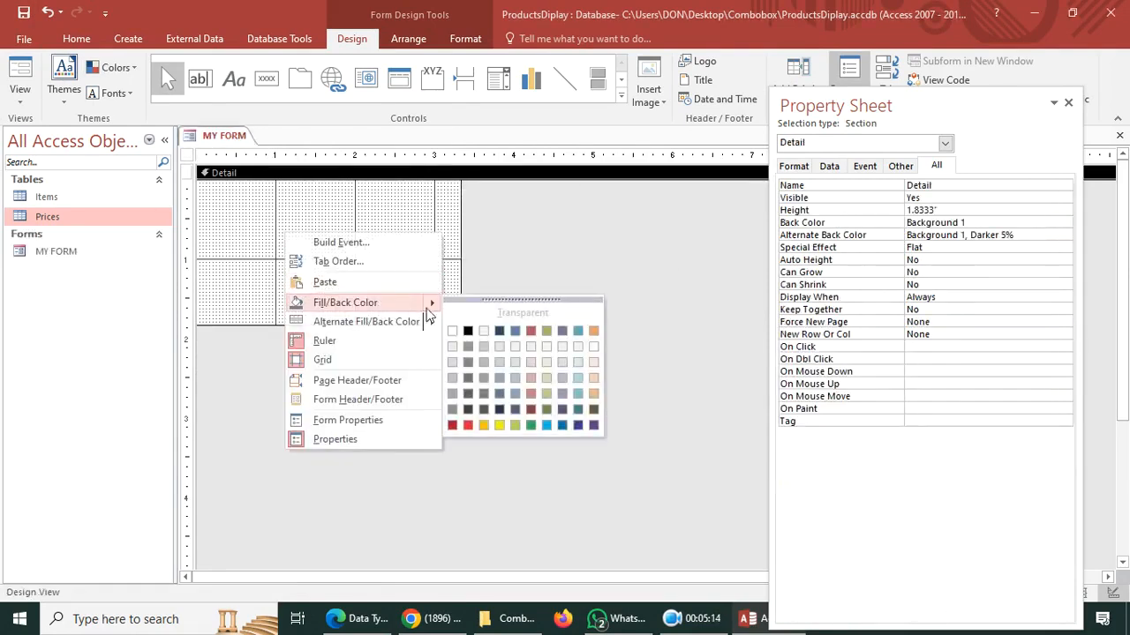
click(578, 379)
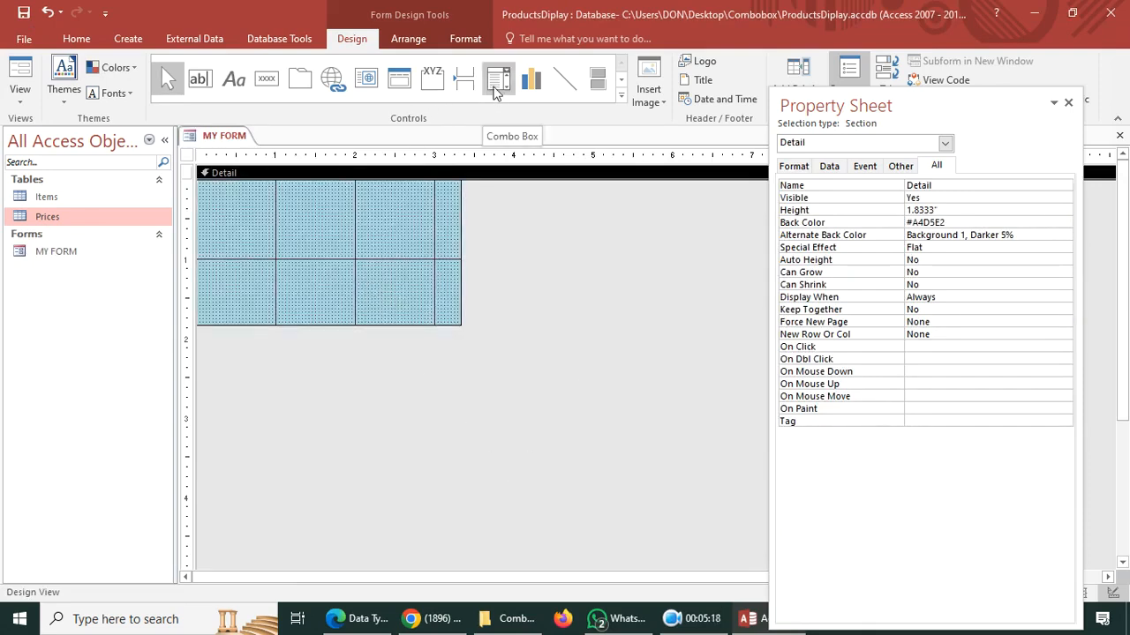
Step: Draw an unbound combo box about 2.3 inches wide in the upper Detail section without the wizard, and delete its label
click(498, 97)
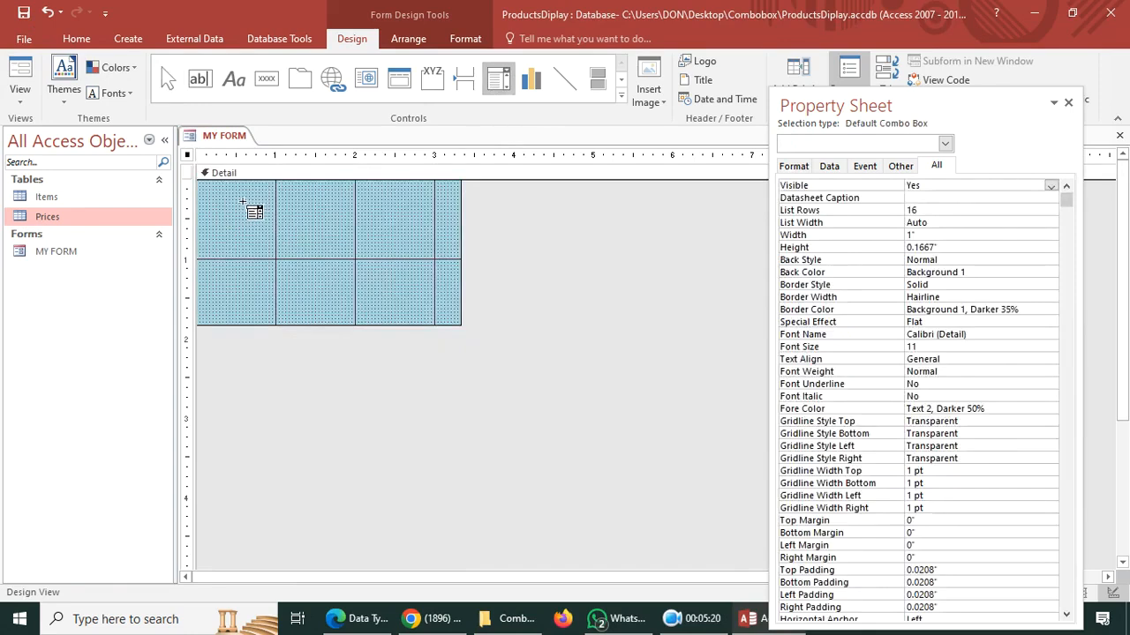
drag(243, 204, 423, 221)
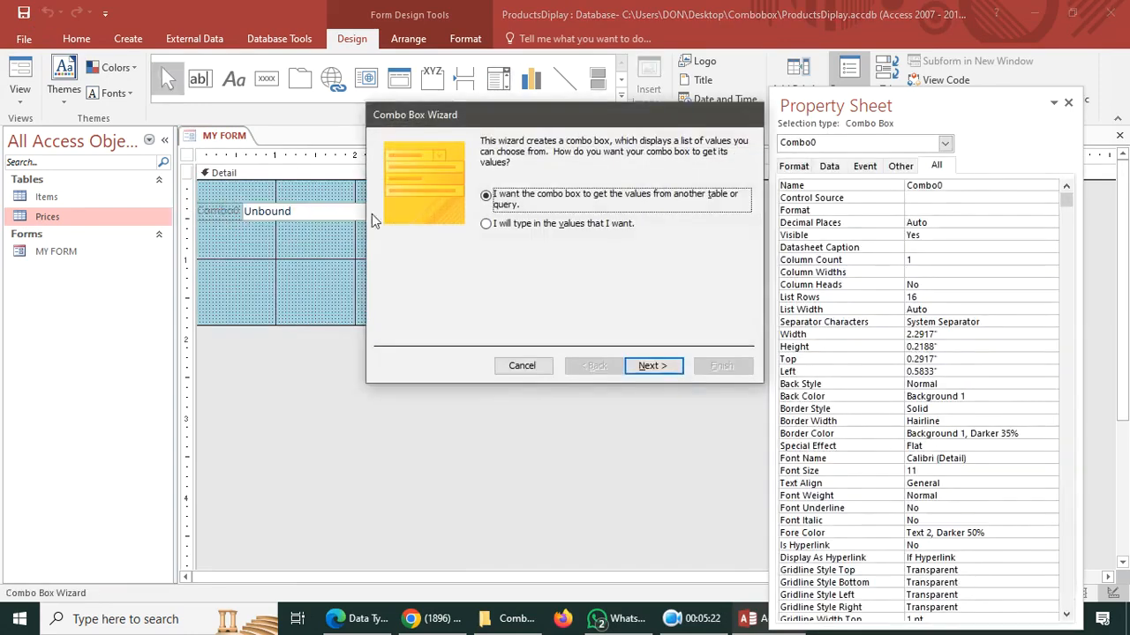
click(530, 372)
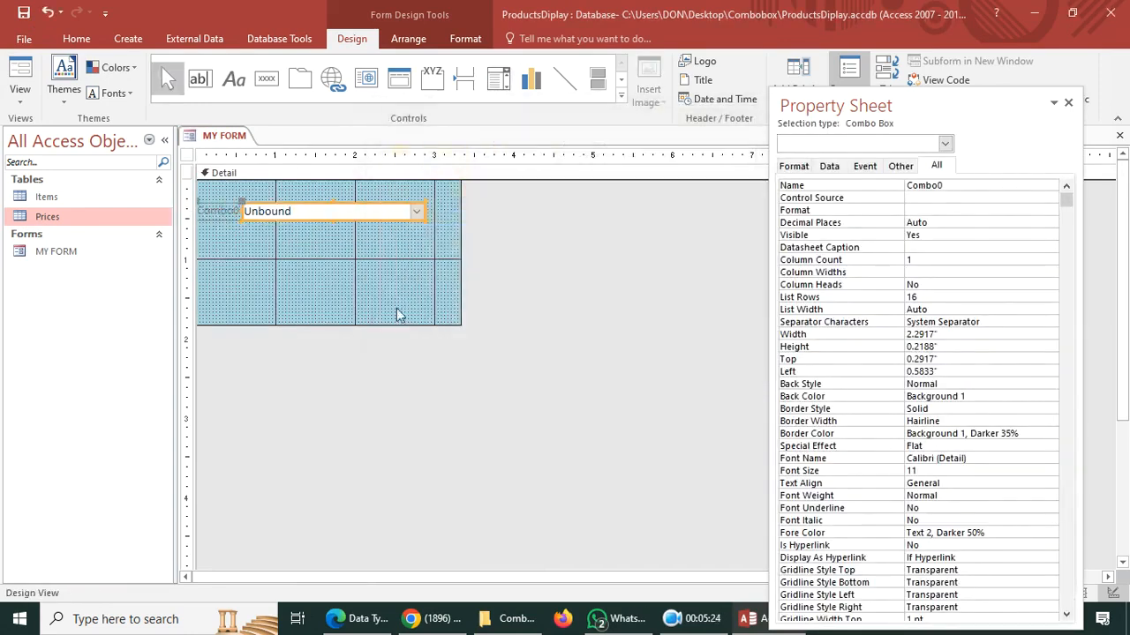
click(232, 212)
key(Delete)
click(295, 216)
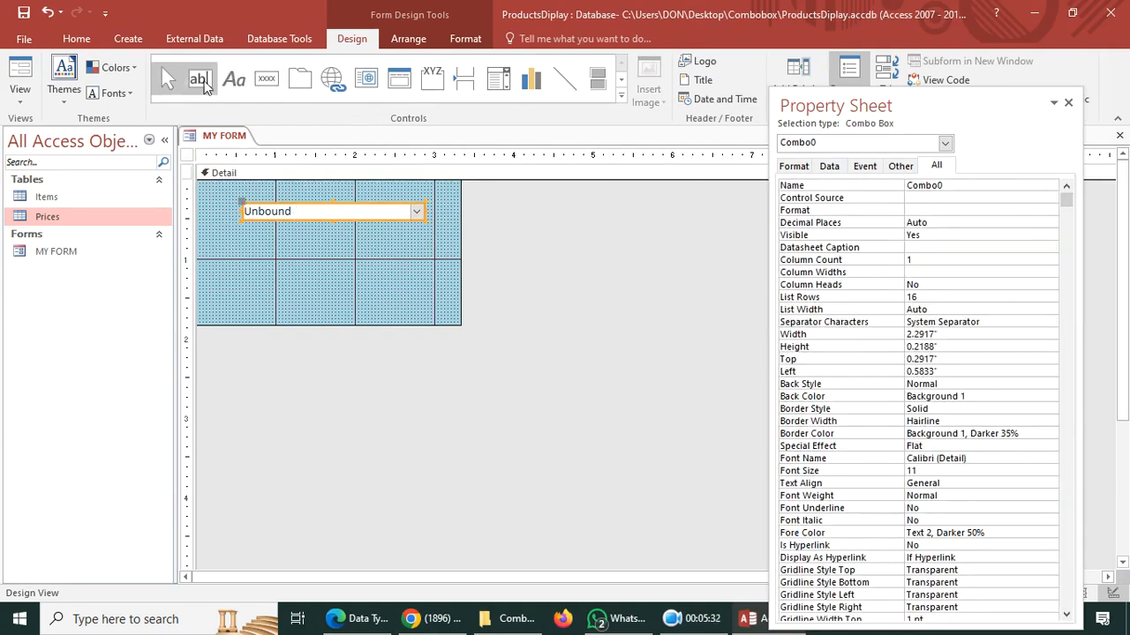
Step: Draw an unbound text box about 1.5 by 0.4 inches below the combo box and delete its label
click(203, 81)
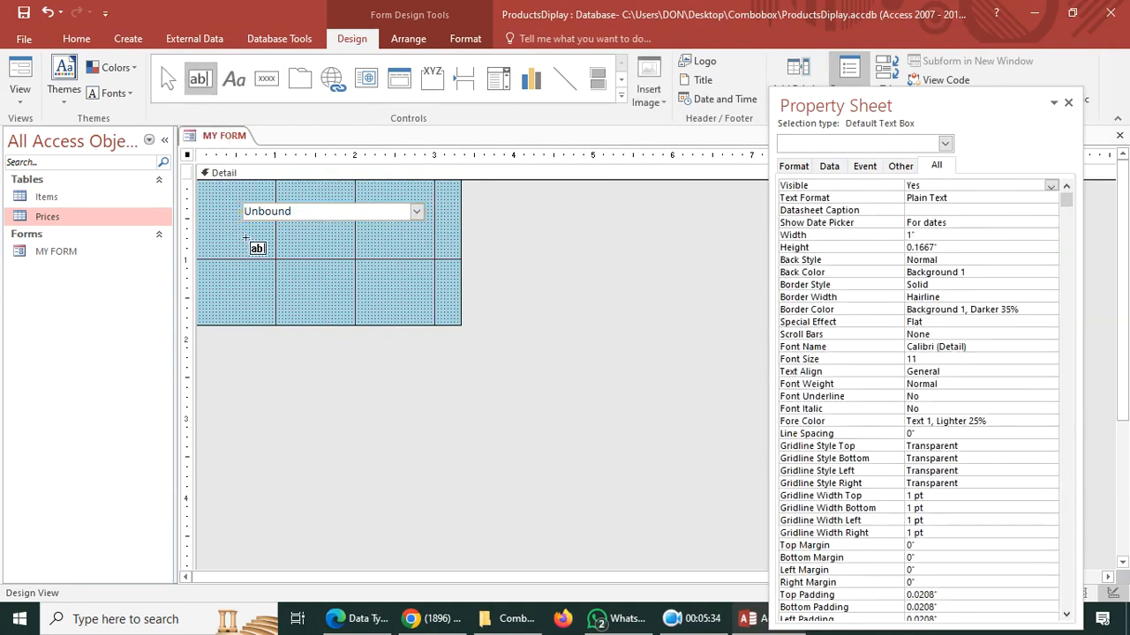
drag(259, 237, 379, 262)
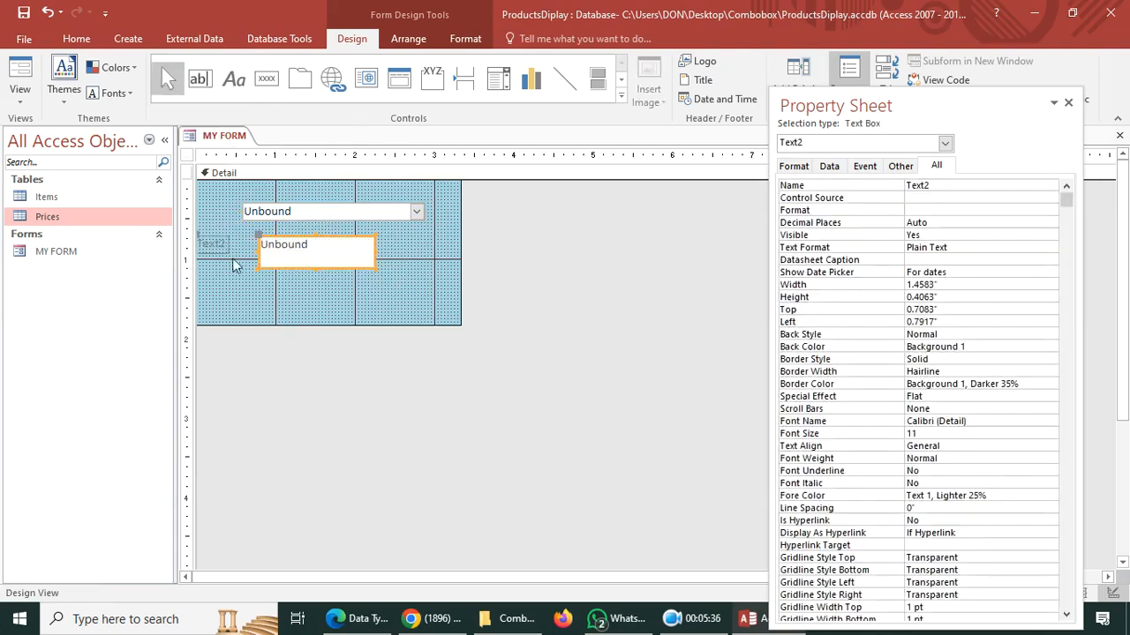
click(210, 249)
key(Delete)
Step: Format the text of both the combo box and the text box as black, bold, size 16
click(374, 270)
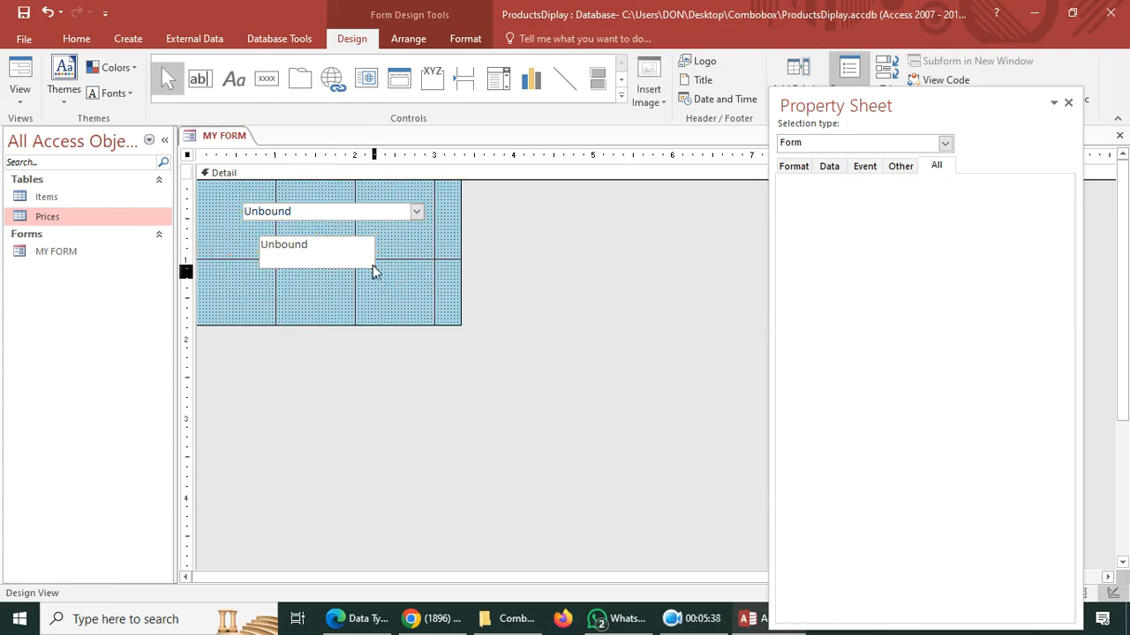
shift+click(328, 212)
click(465, 38)
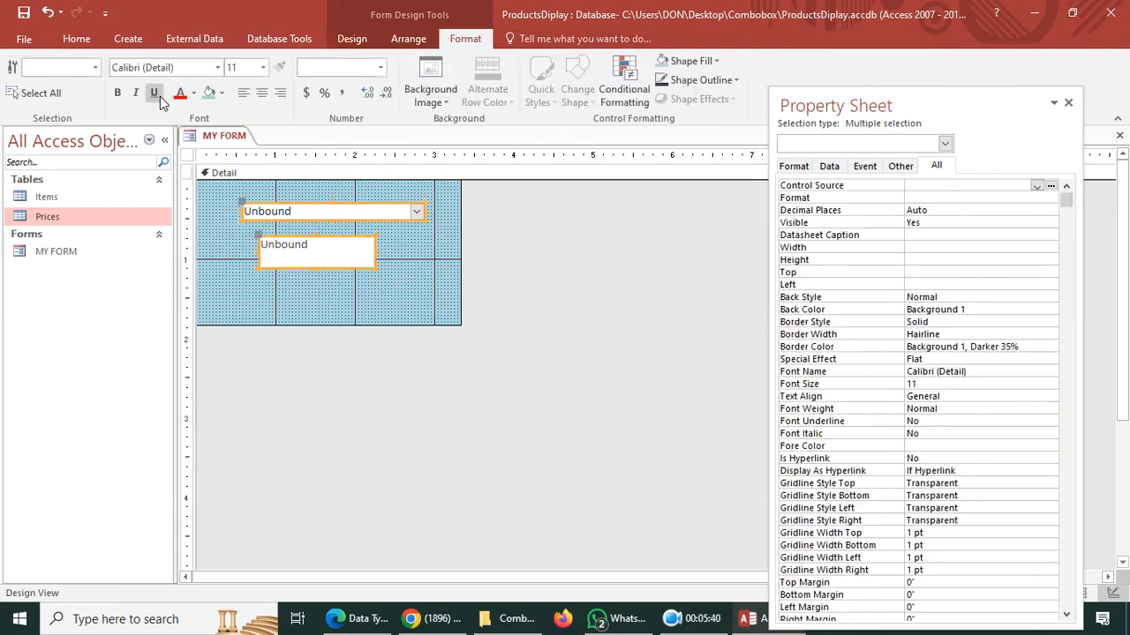
click(190, 97)
click(195, 156)
click(116, 93)
click(262, 67)
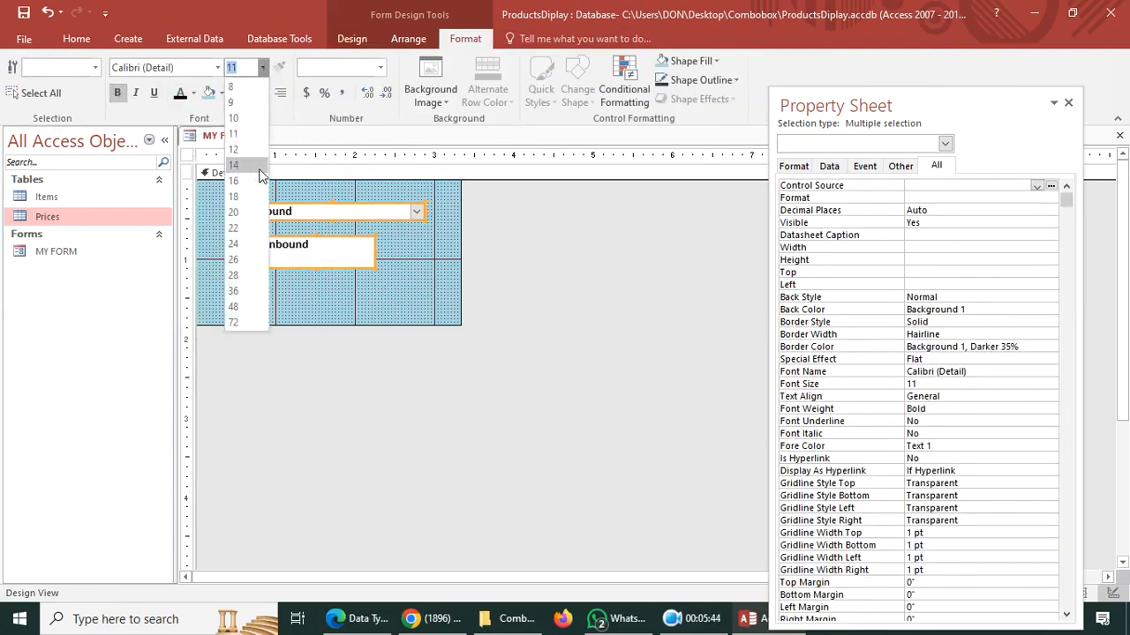
click(424, 227)
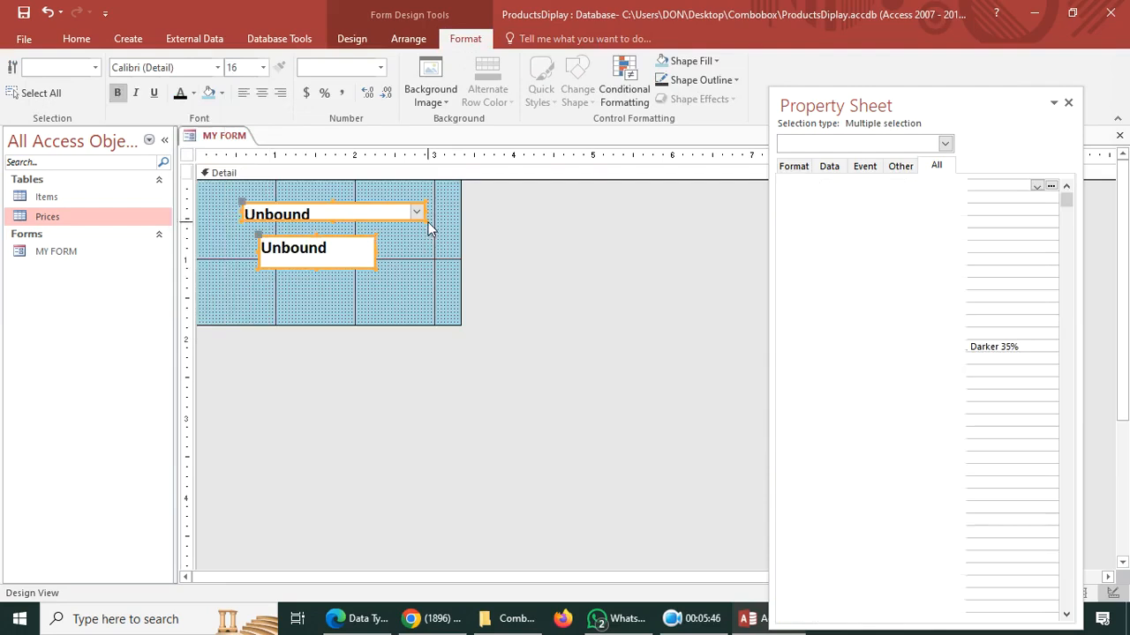
Step: Enlarge the combo box to about 2.4 inches wide and 0.33 inches high
click(420, 218)
drag(425, 223, 431, 223)
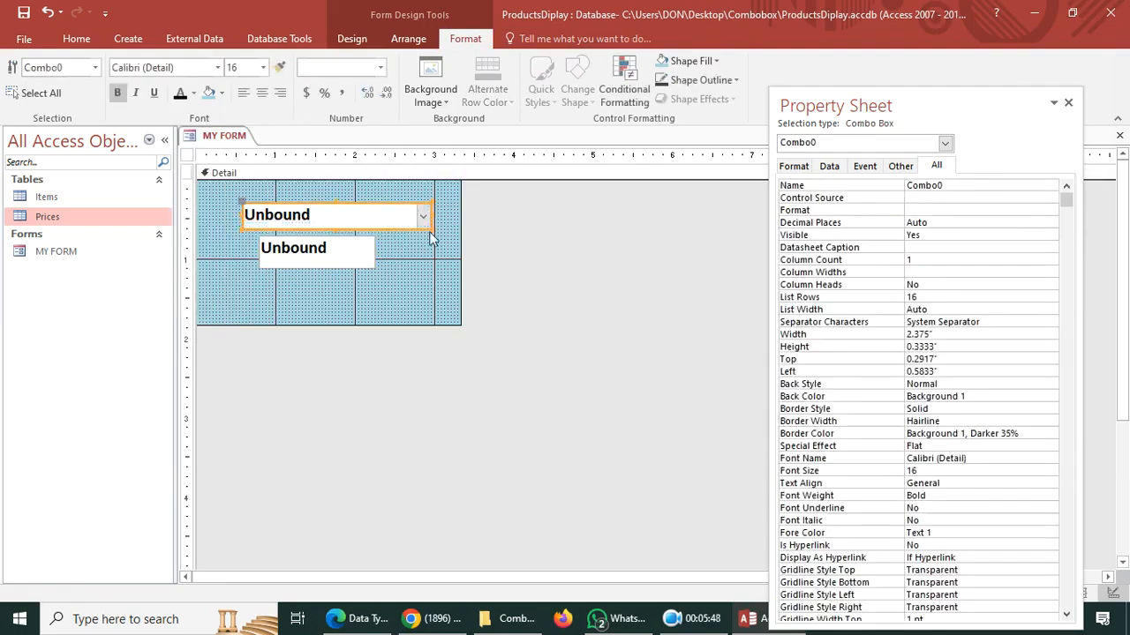
click(403, 269)
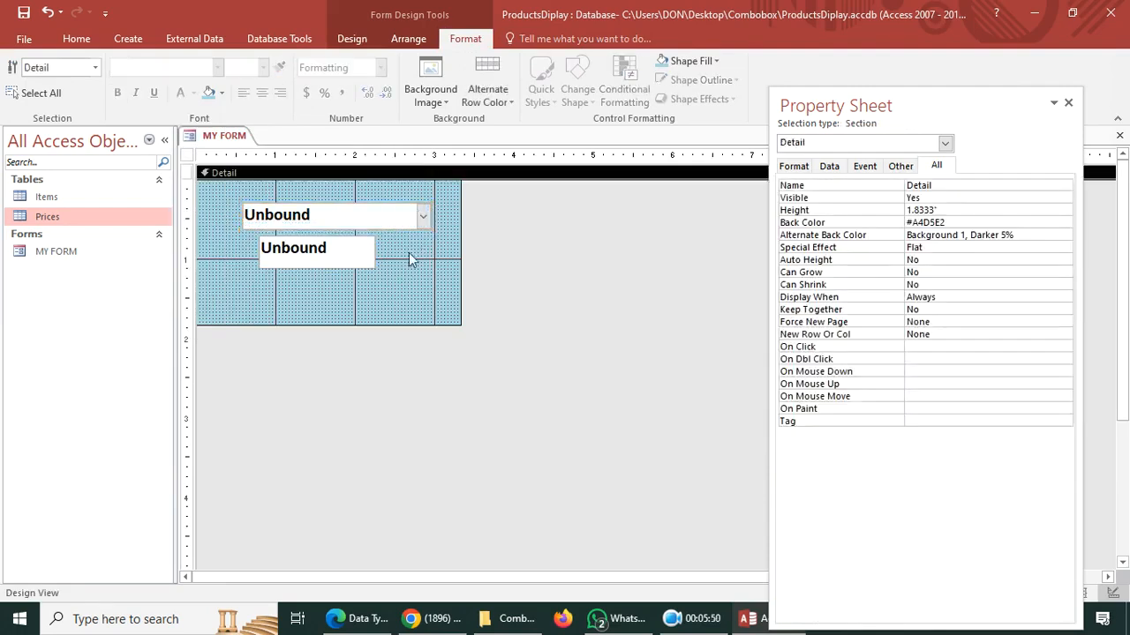
Step: Set the combo box's Row Source to SELECT ItemID, ItemName FROM Items;
click(291, 214)
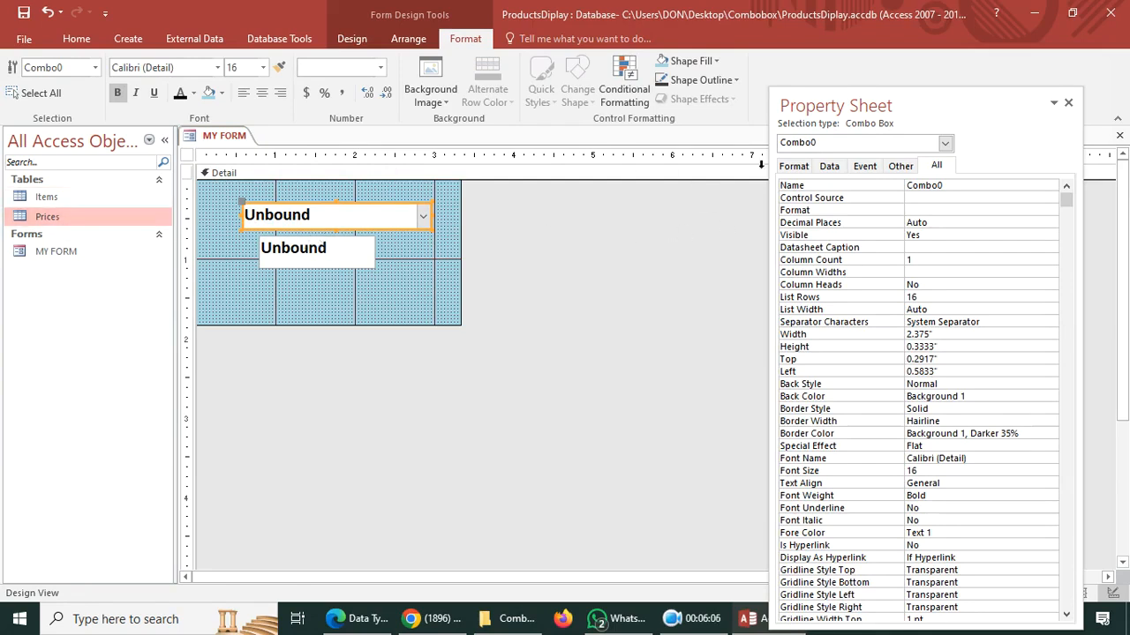
drag(830, 106, 711, 116)
click(715, 177)
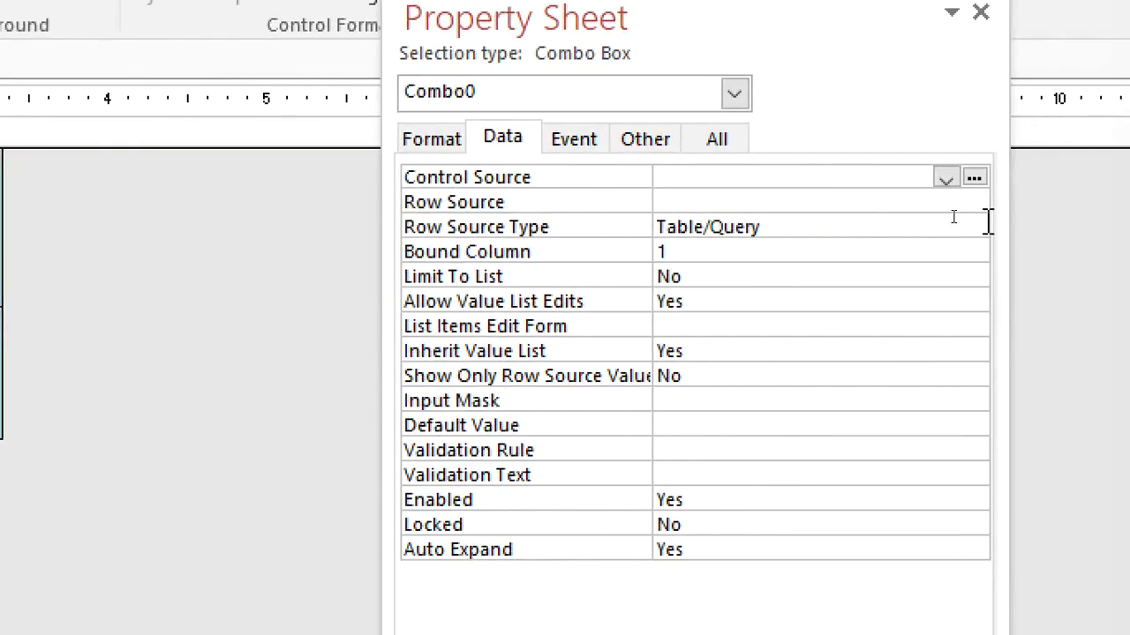
click(760, 202)
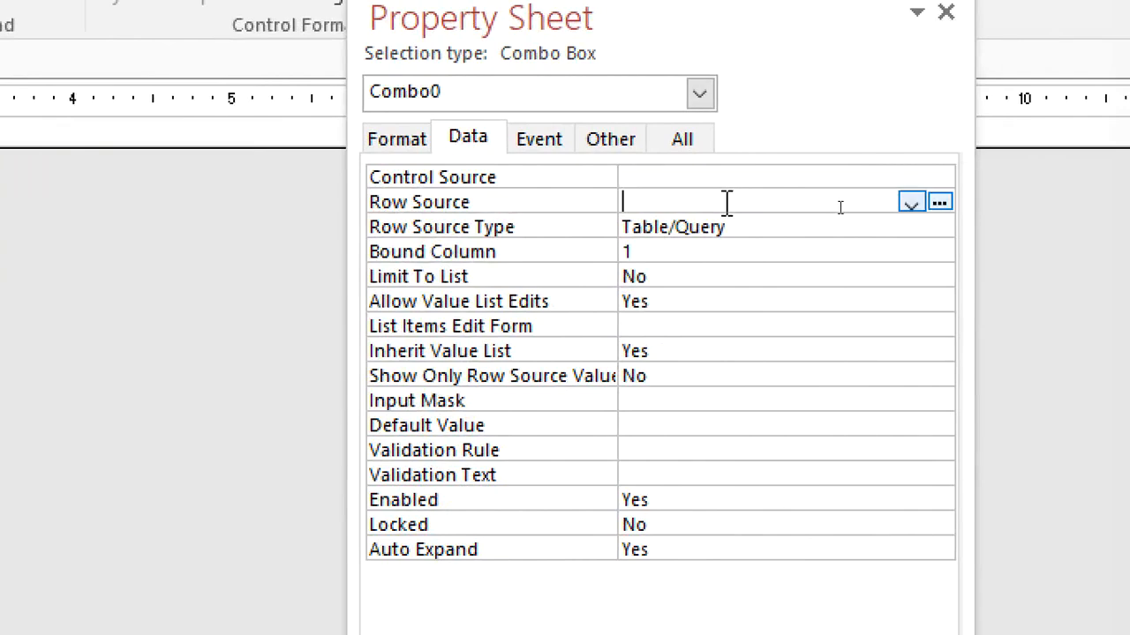
text(SELECT)
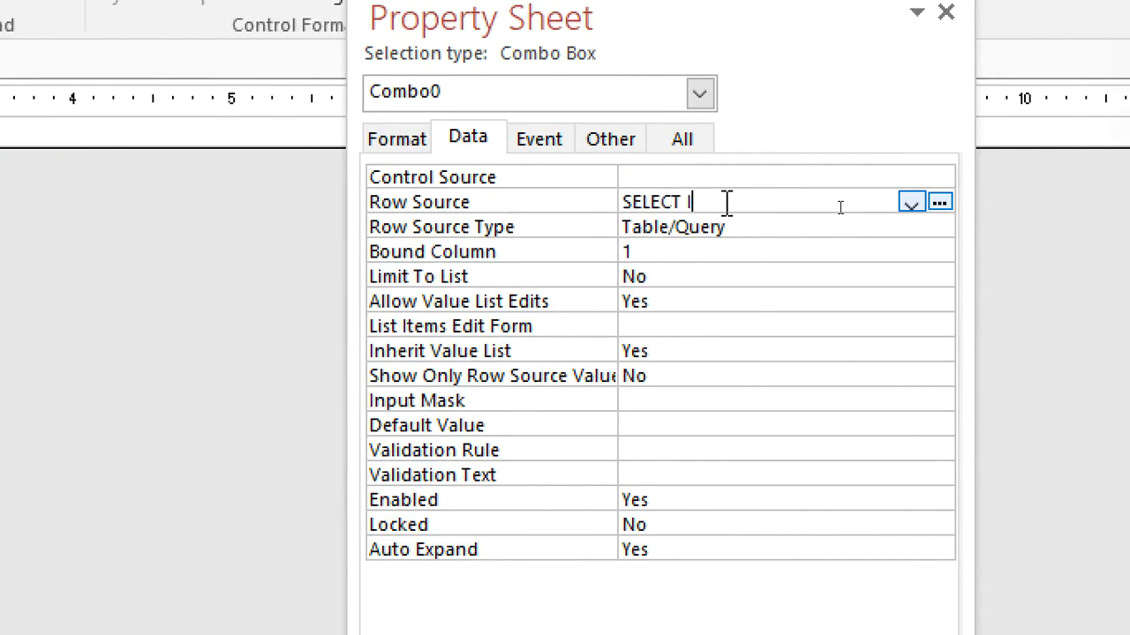
text( ItemID,)
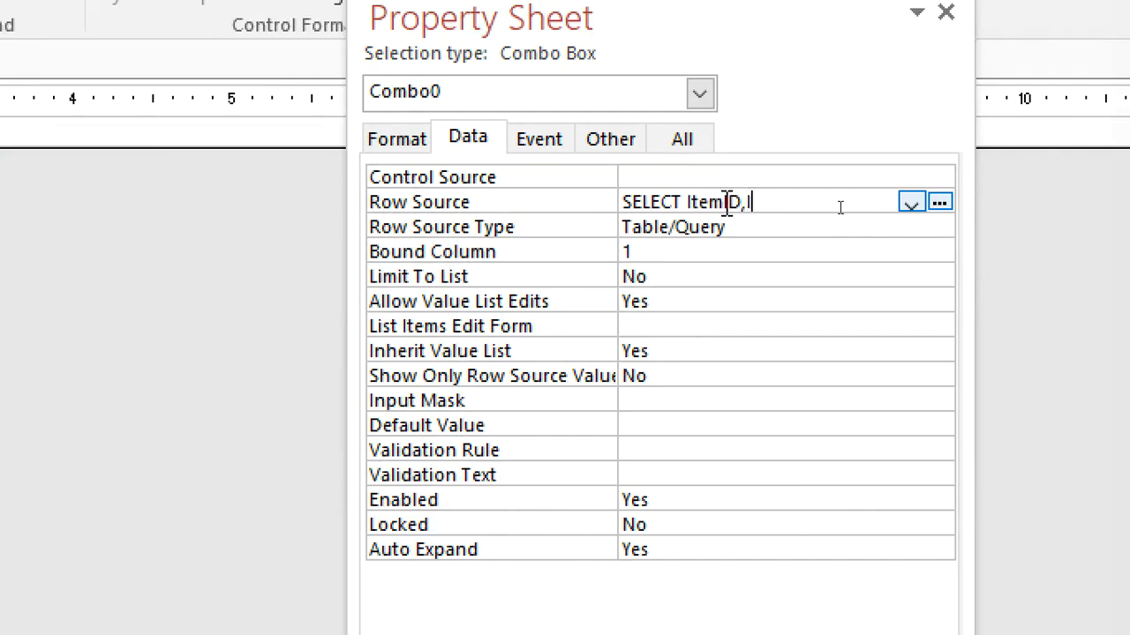
text(ItemNAME)
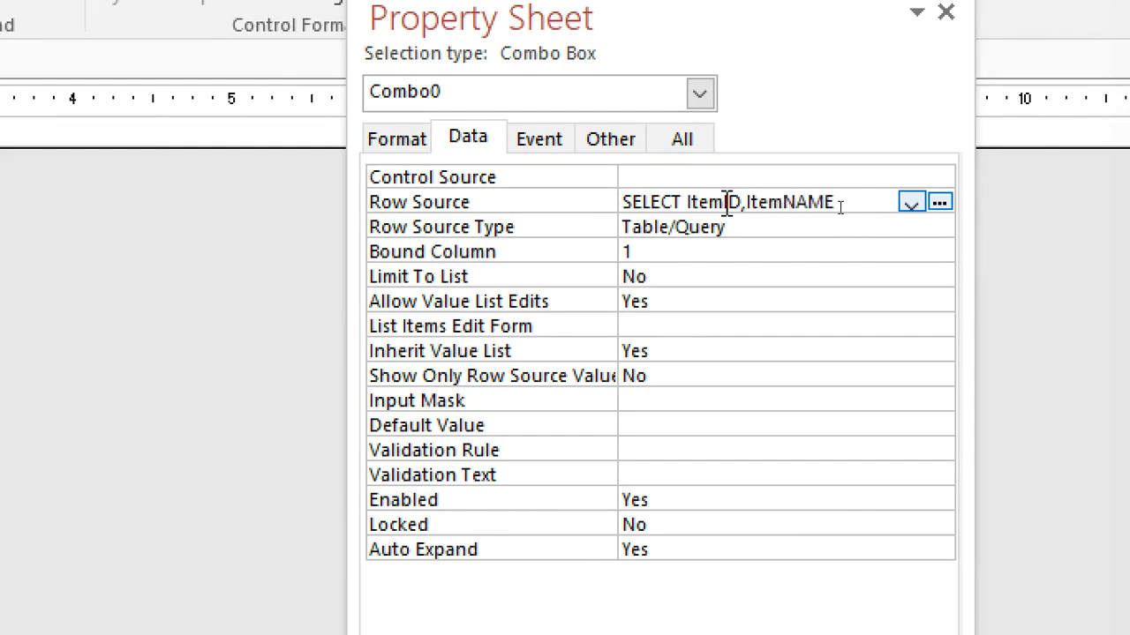
key(BackSpace)
key(BackSpace)
key(BackSpace)
text(ame FROM Items;)
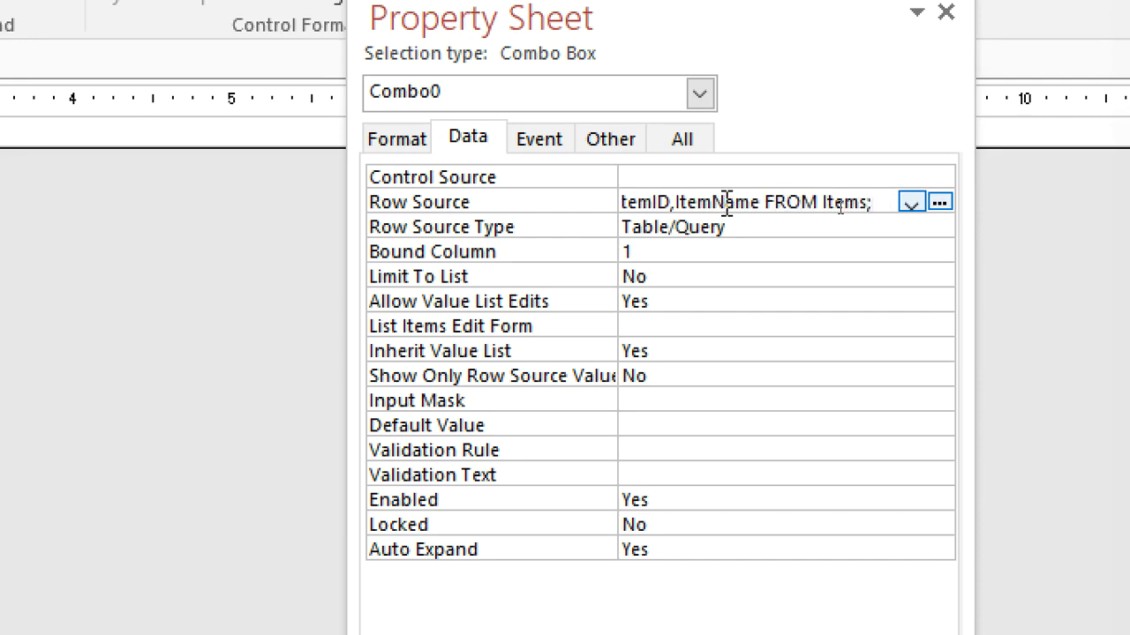
click(692, 252)
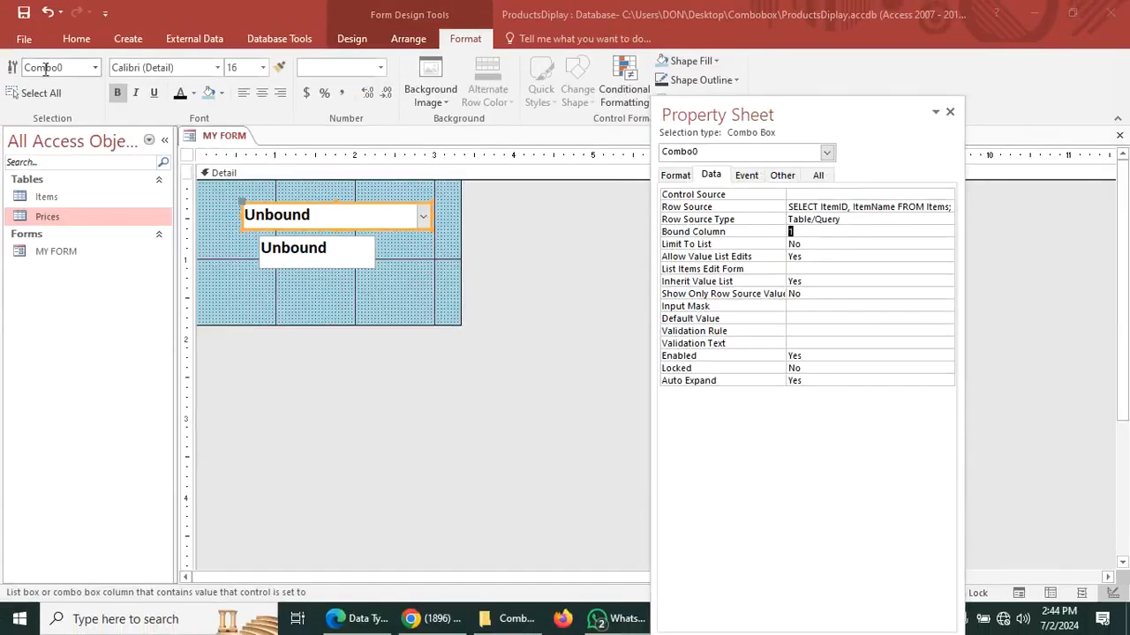
Step: Check the combo box's drop-down list in Form view and return to Design view
click(75, 42)
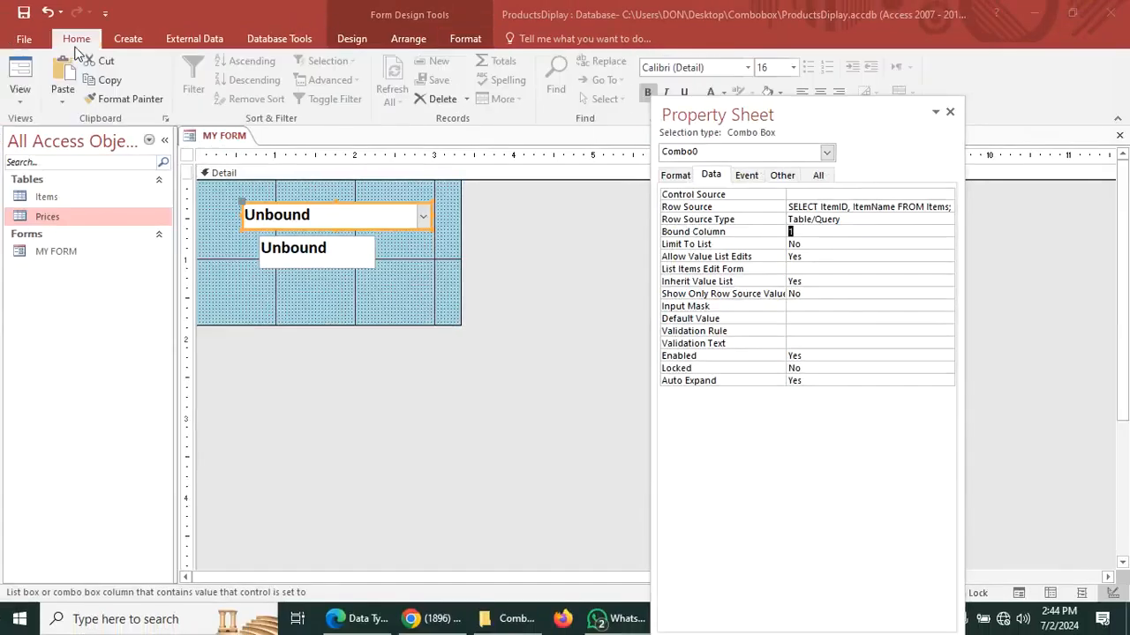
click(19, 78)
click(427, 210)
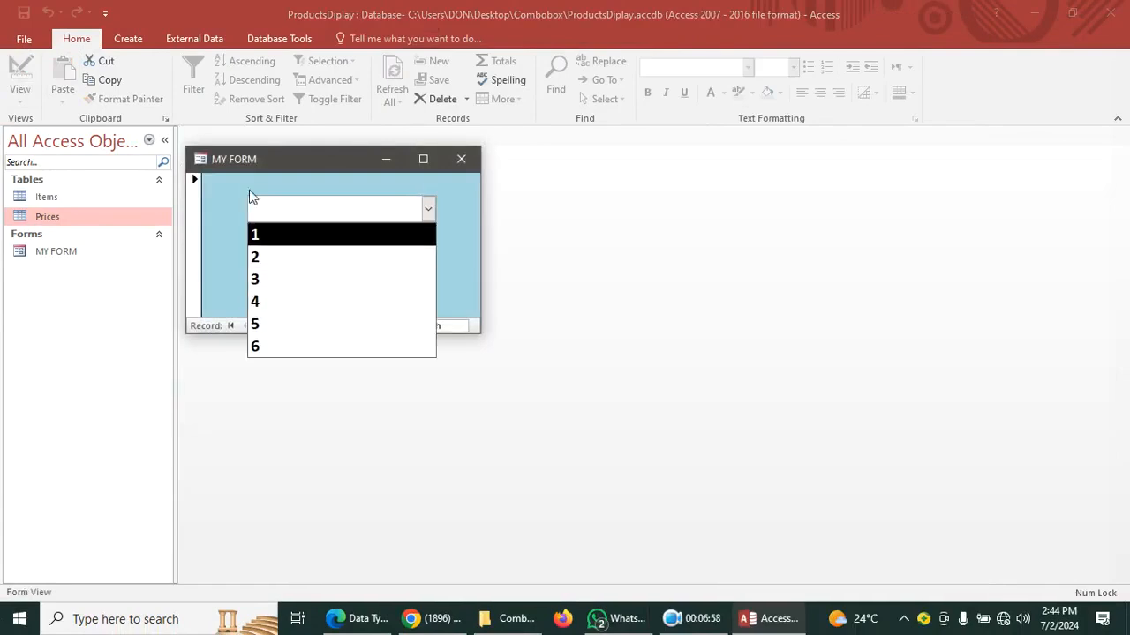
right_click(250, 196)
click(305, 230)
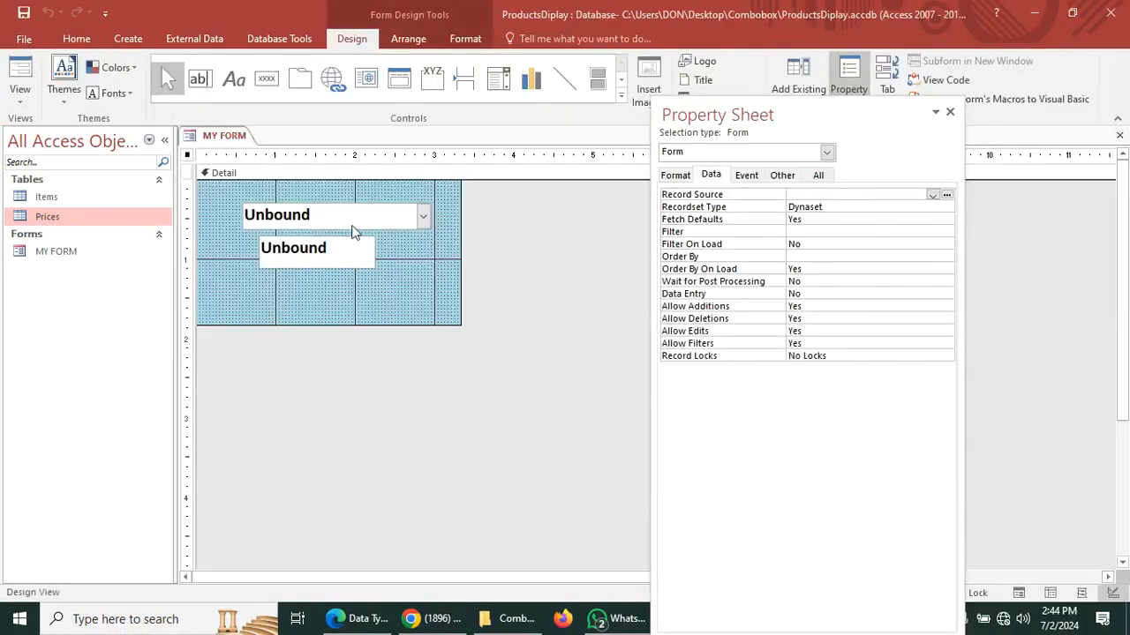
Step: Set the combo box's Column Count to 2, save the form and check the drop-down list in Form view
click(360, 223)
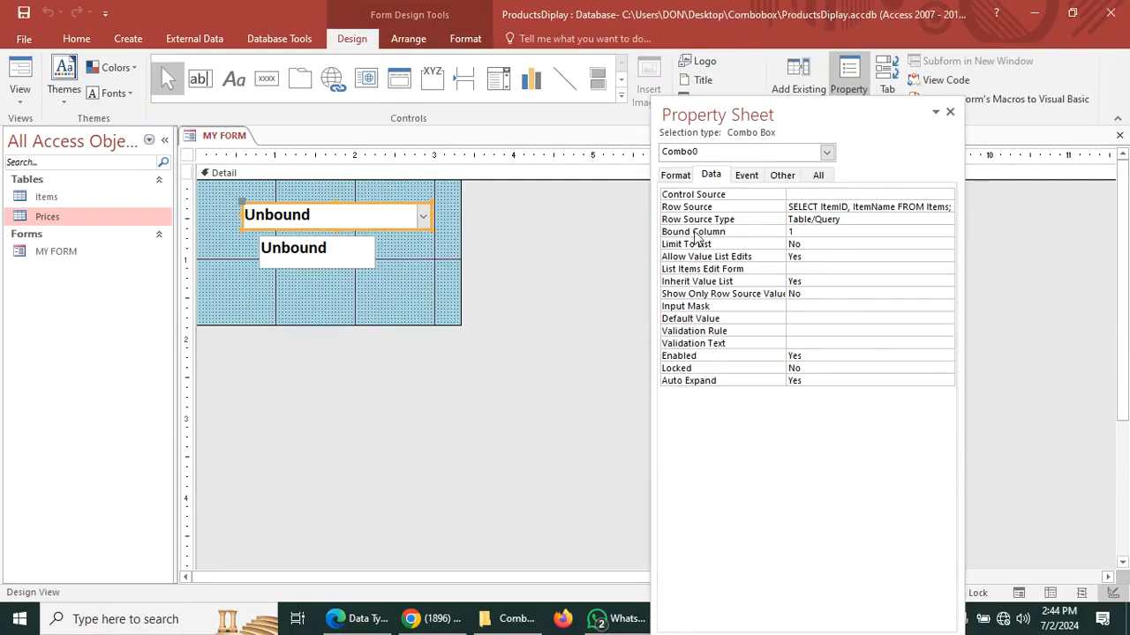
click(676, 176)
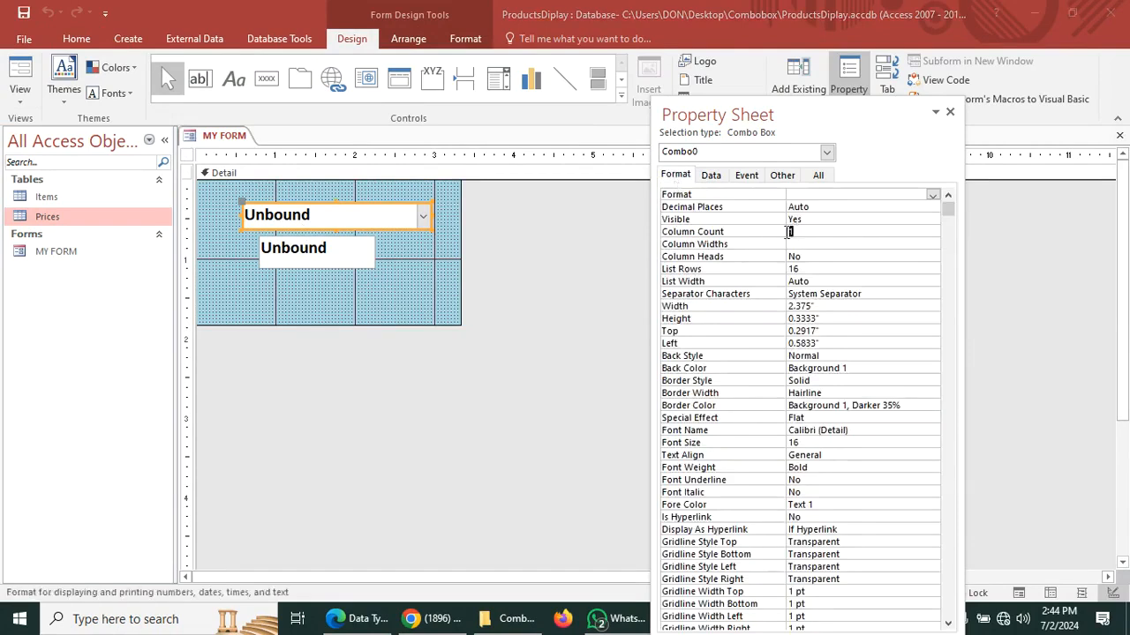
click(760, 234)
text(2)
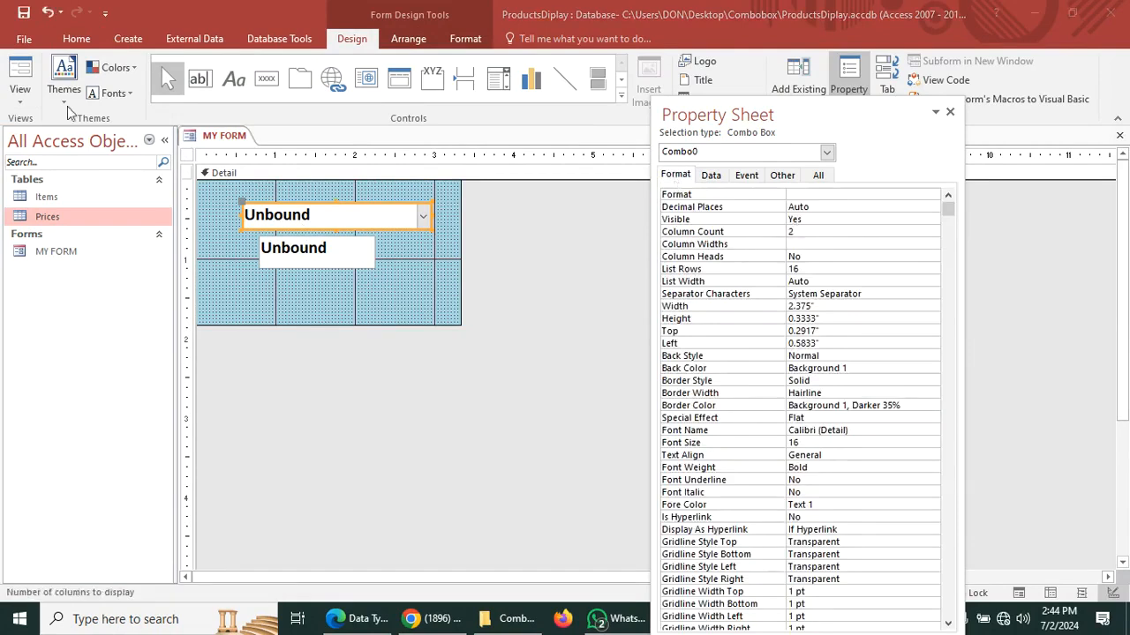
click(25, 20)
click(30, 71)
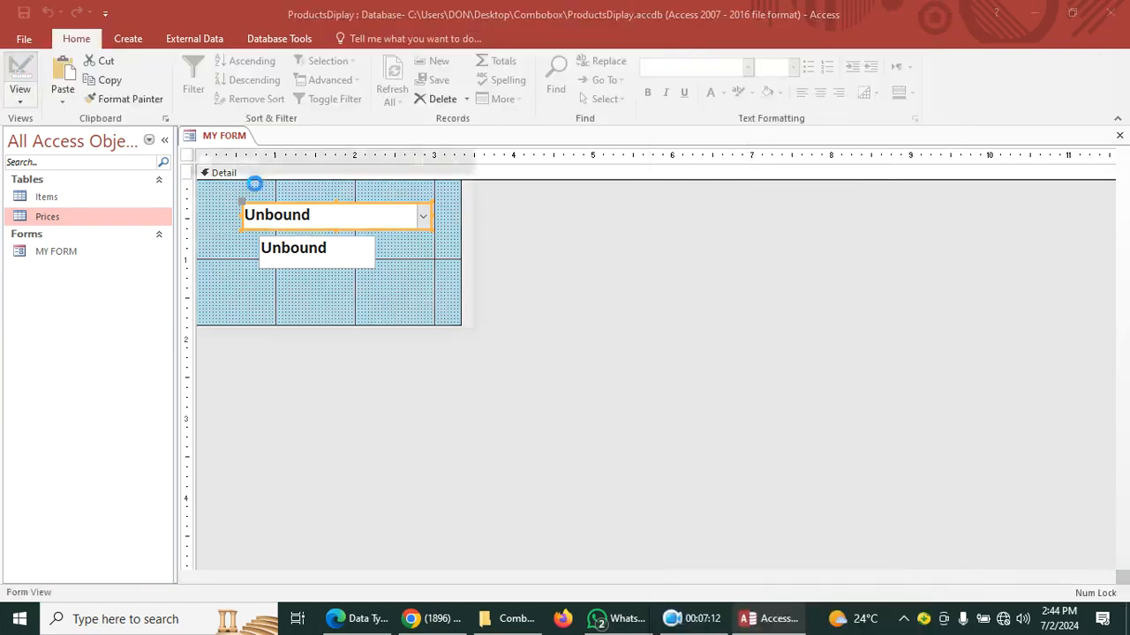
click(427, 212)
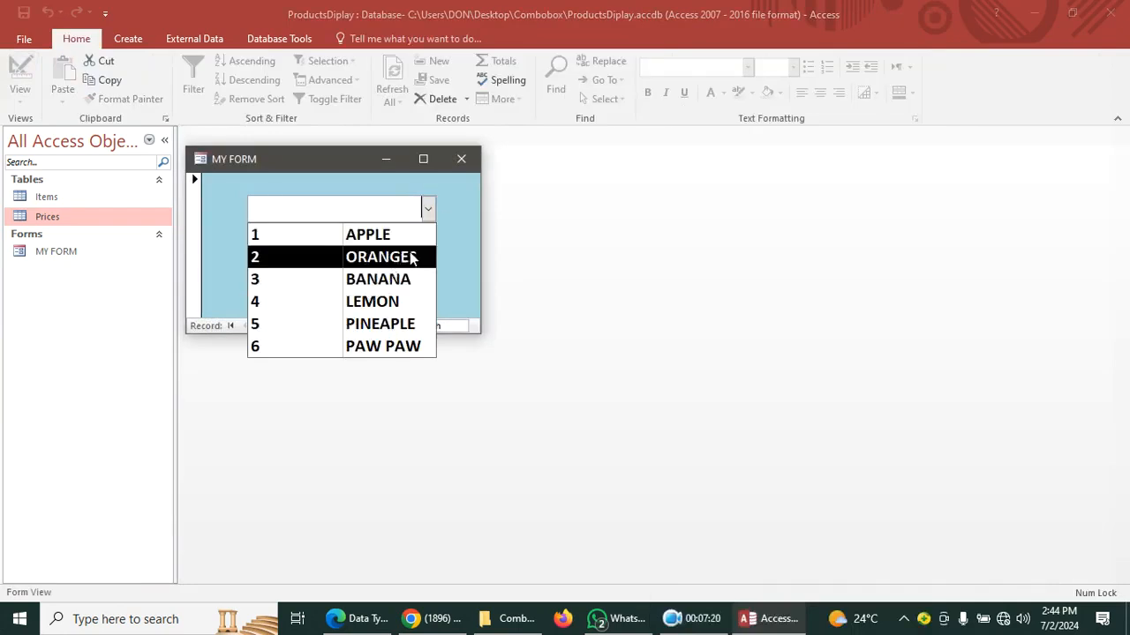
Step: Return the form to Design view and set the combo box's Column Widths to 0";1"
right_click(456, 214)
click(482, 258)
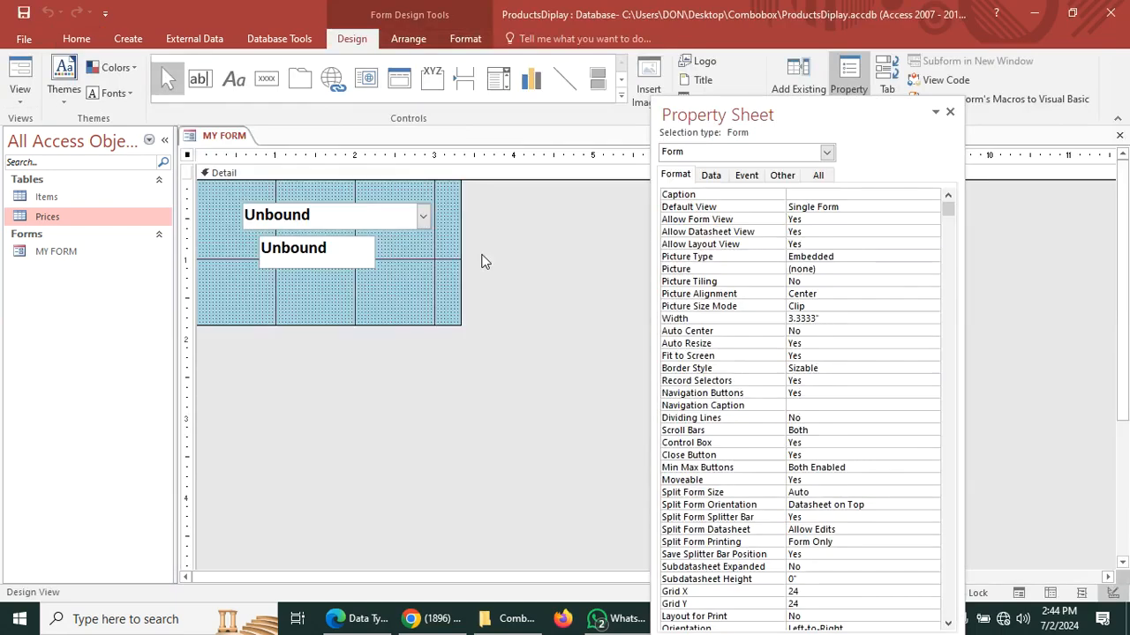
click(336, 212)
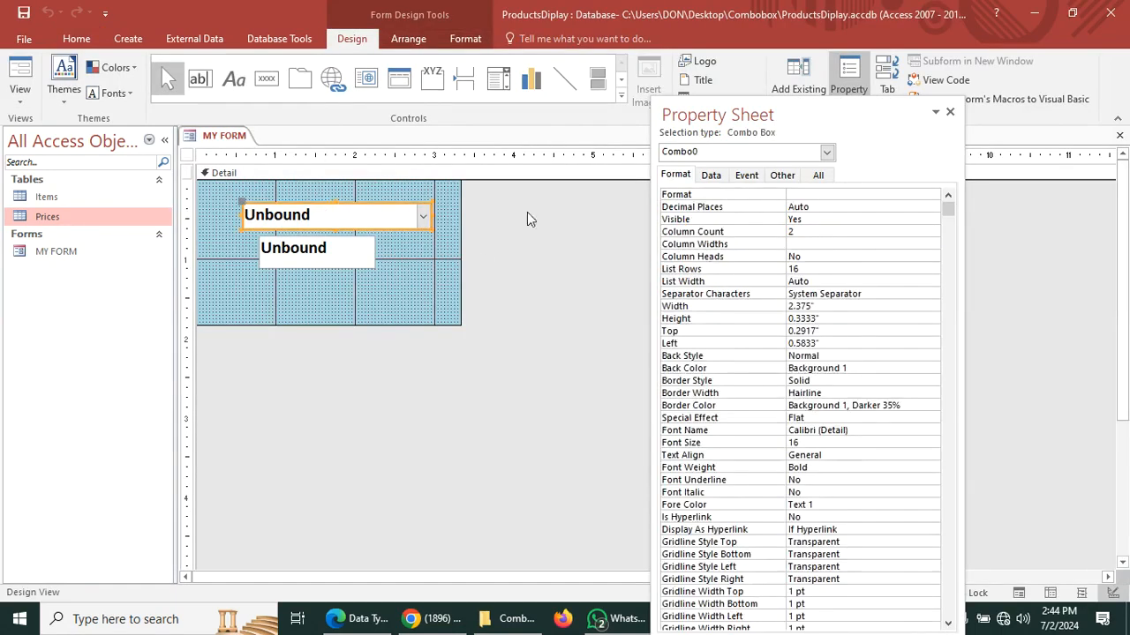
click(710, 174)
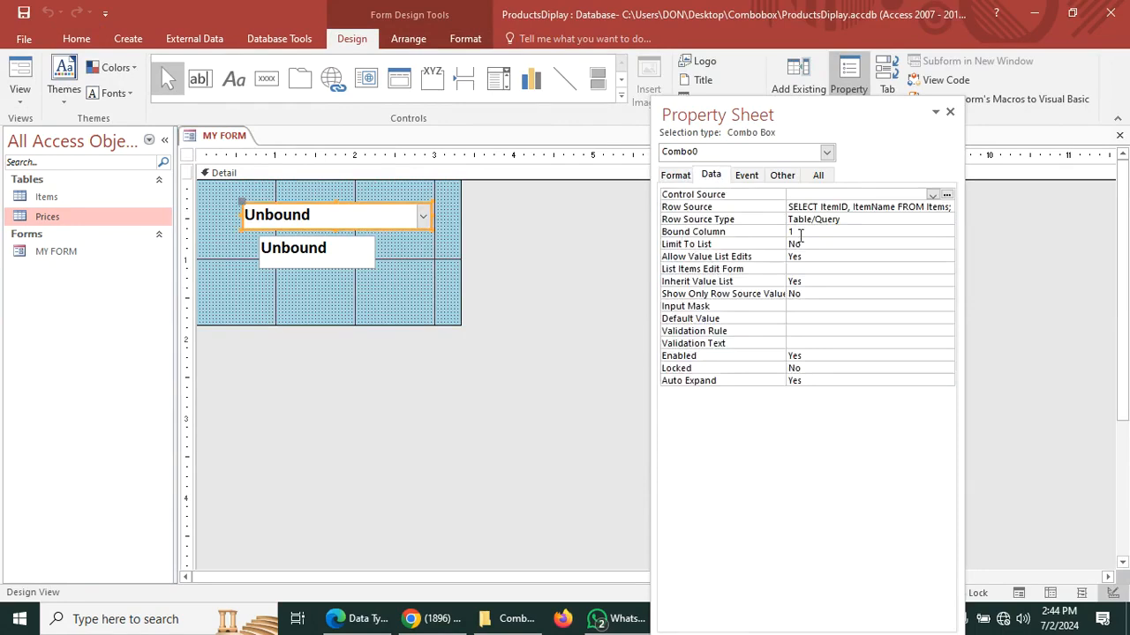
click(675, 175)
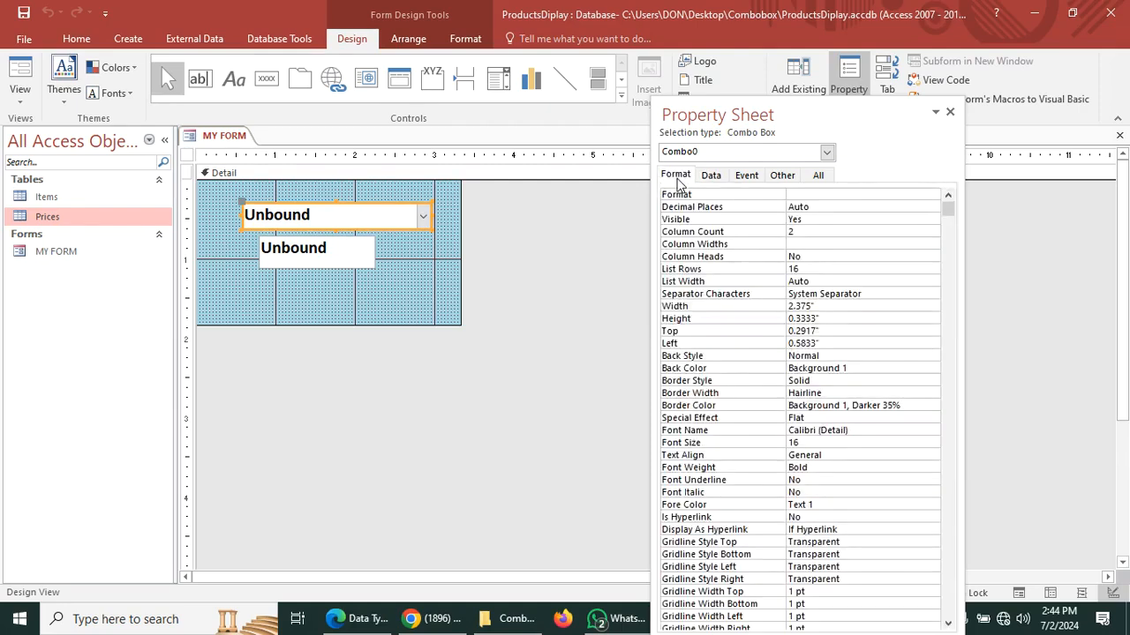
click(797, 244)
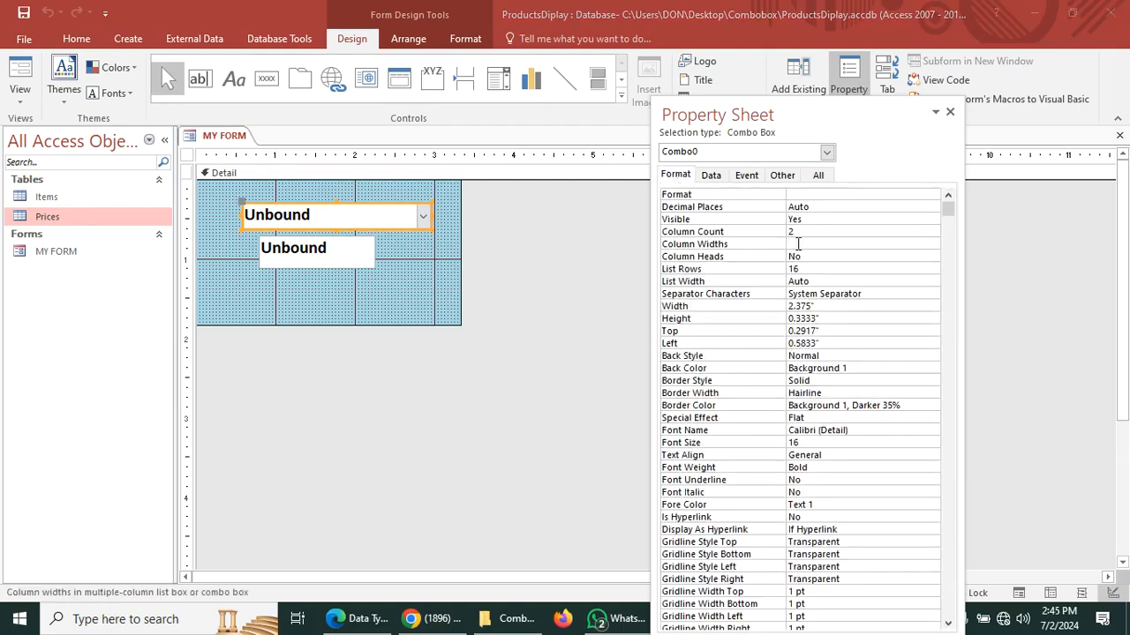
text(0")
text(;1)
click(813, 267)
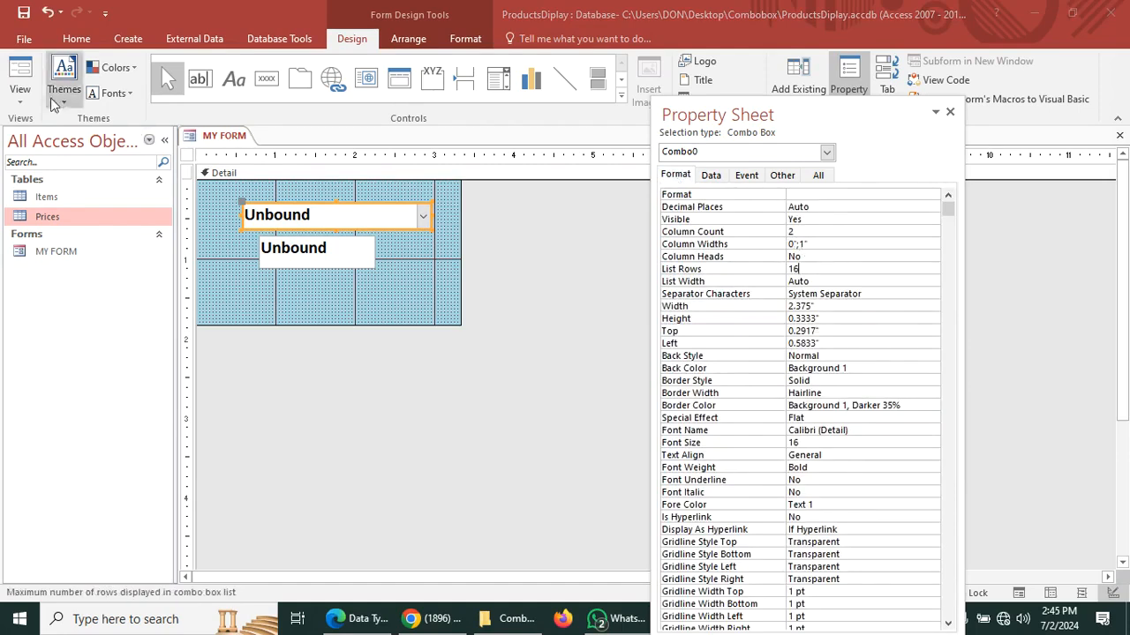
Step: Check the combo box's item list in Form view and return to Design view
click(19, 78)
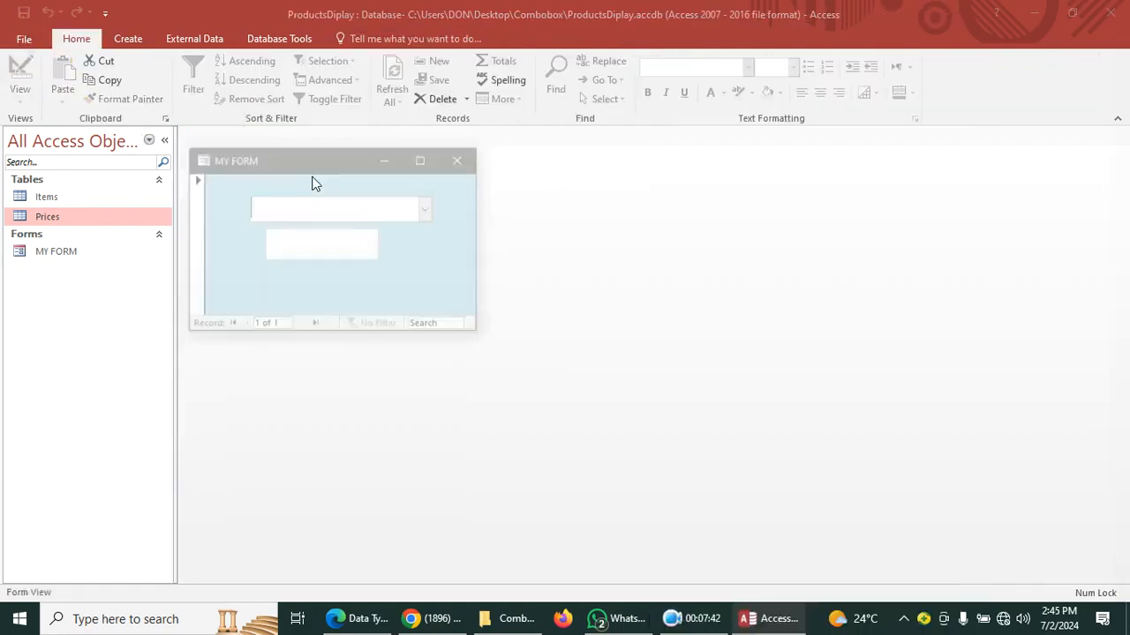
click(427, 209)
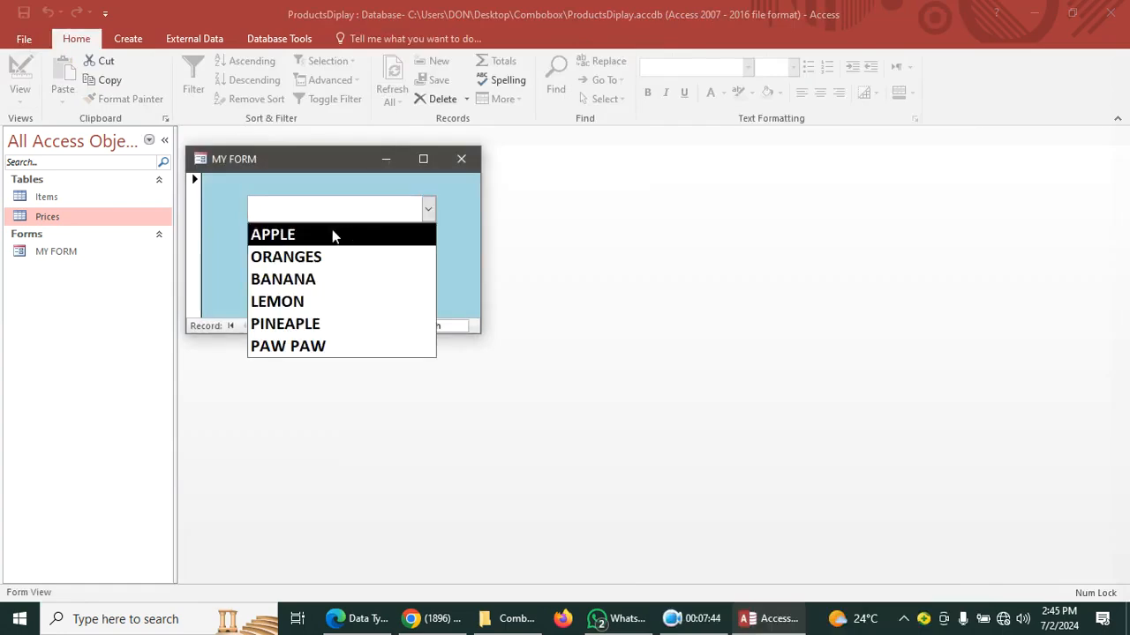
click(460, 206)
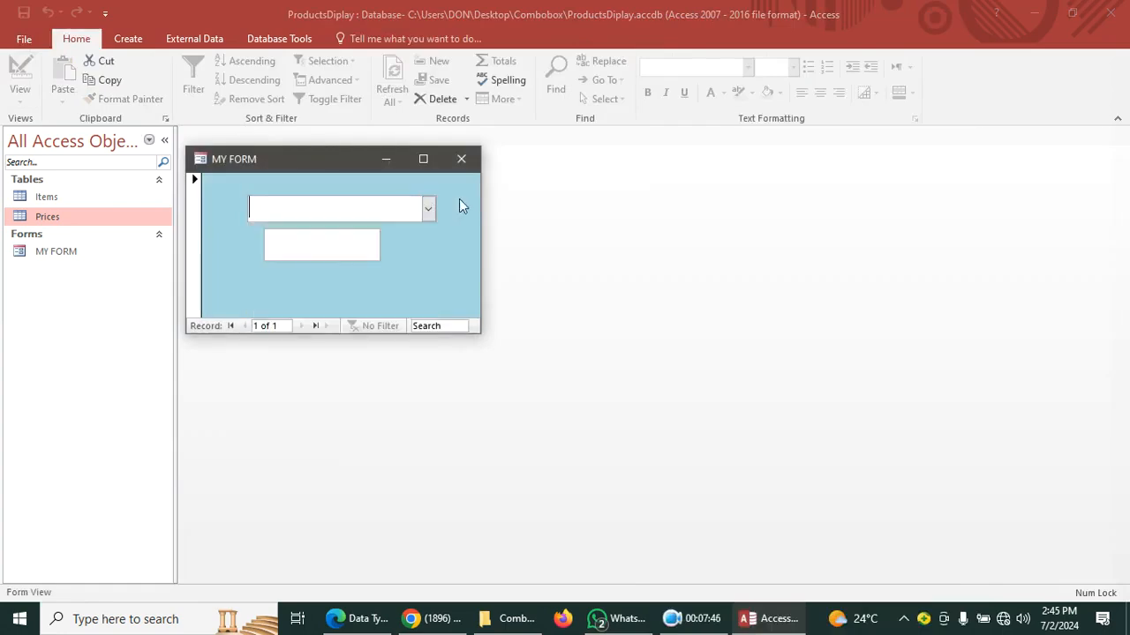
right_click(450, 210)
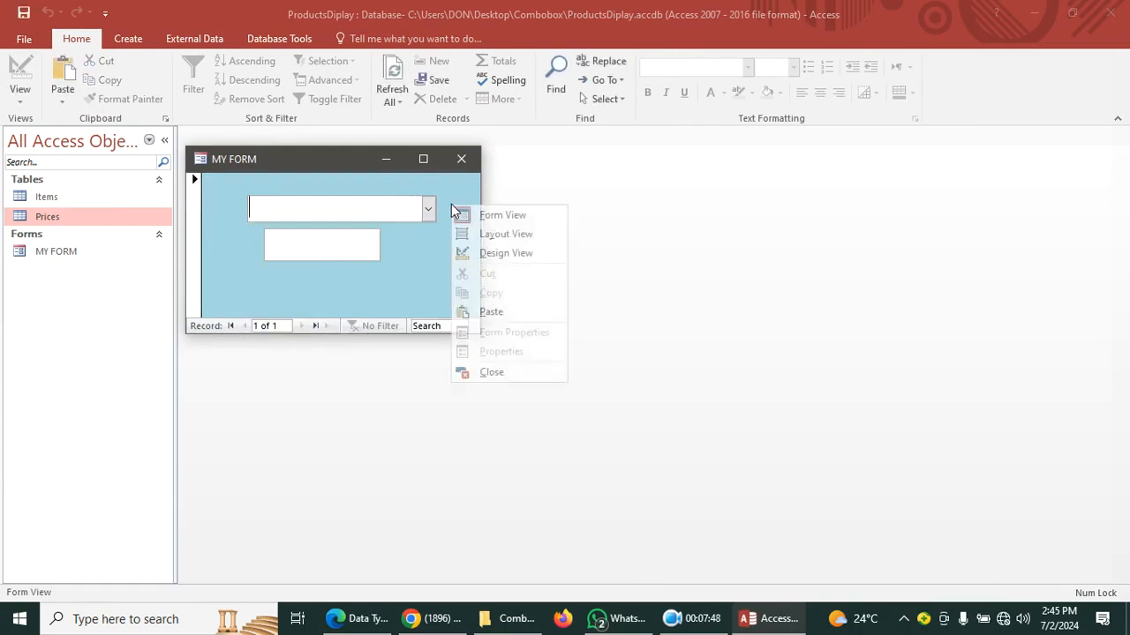
click(505, 255)
Step: Rename the text box below the combo box as txtPrice and check the combo box's name
click(337, 253)
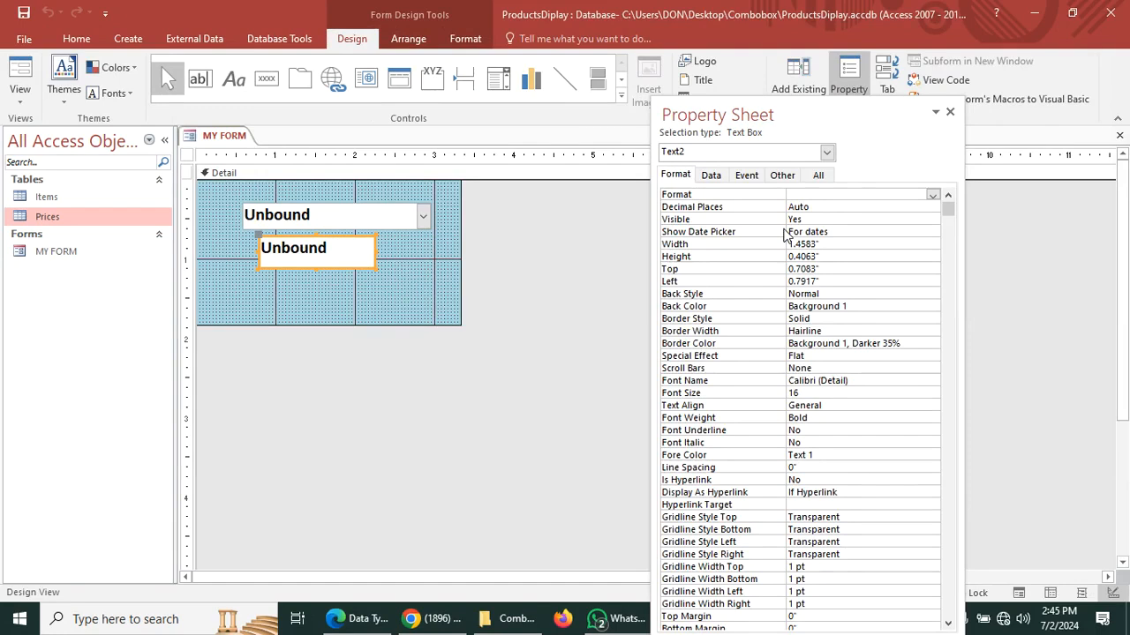
click(820, 176)
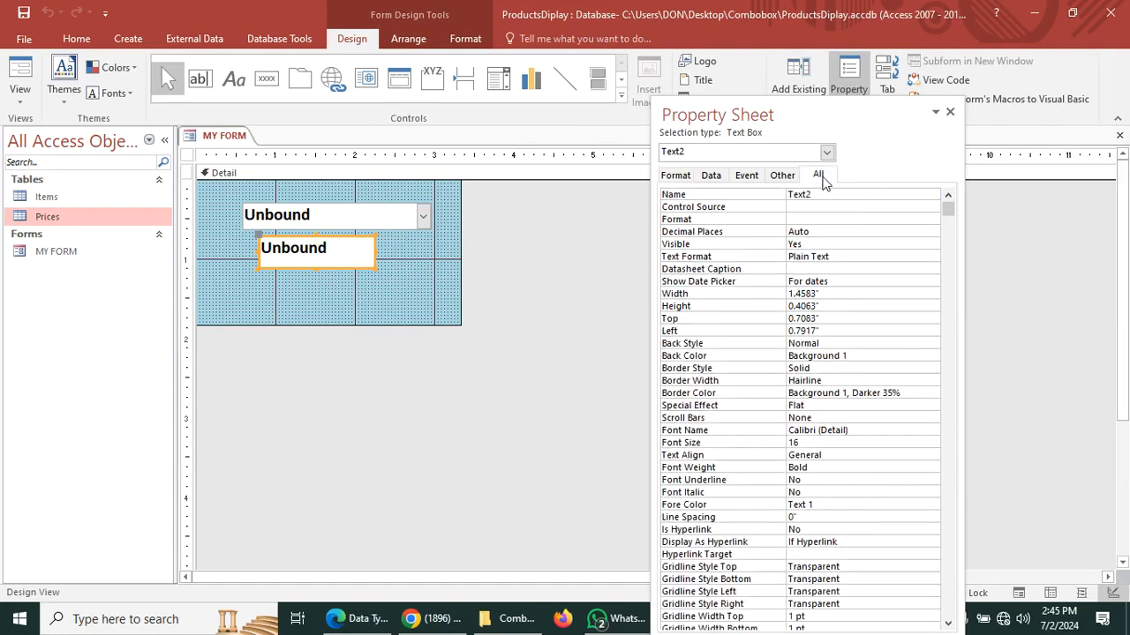
click(748, 196)
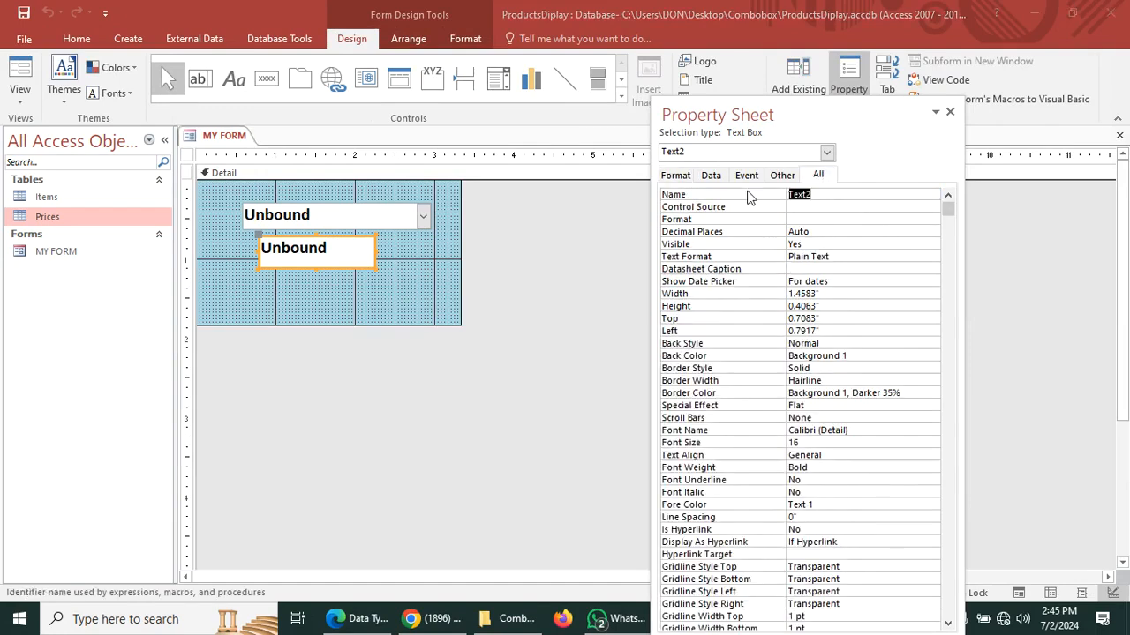
text(txtpri)
key(BackSpace)
key(BackSpace)
click(385, 225)
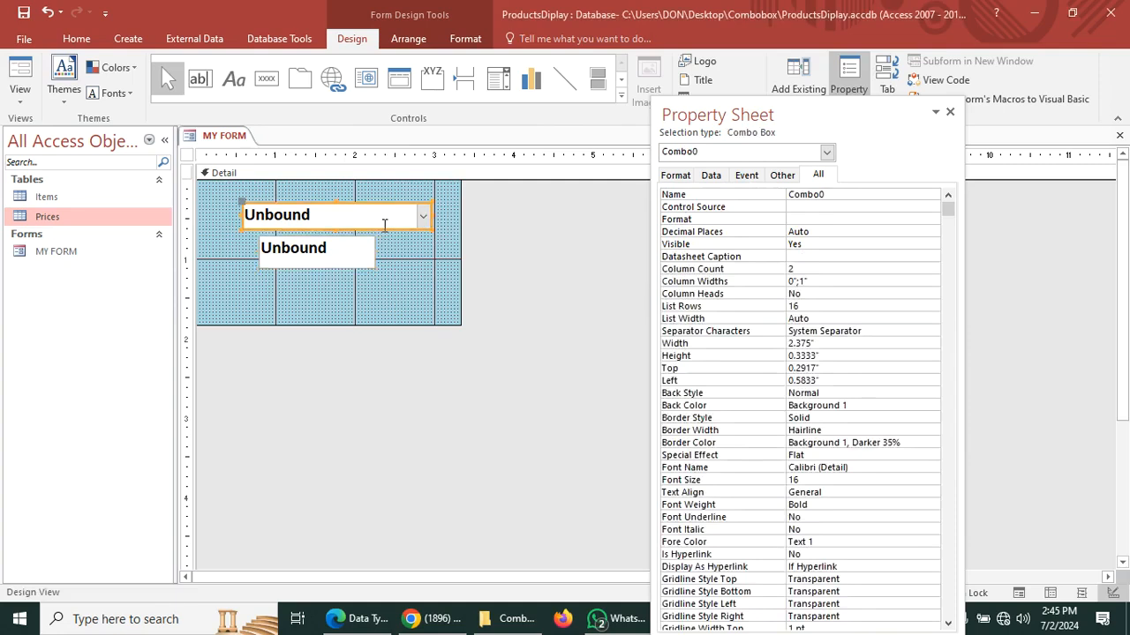
click(359, 258)
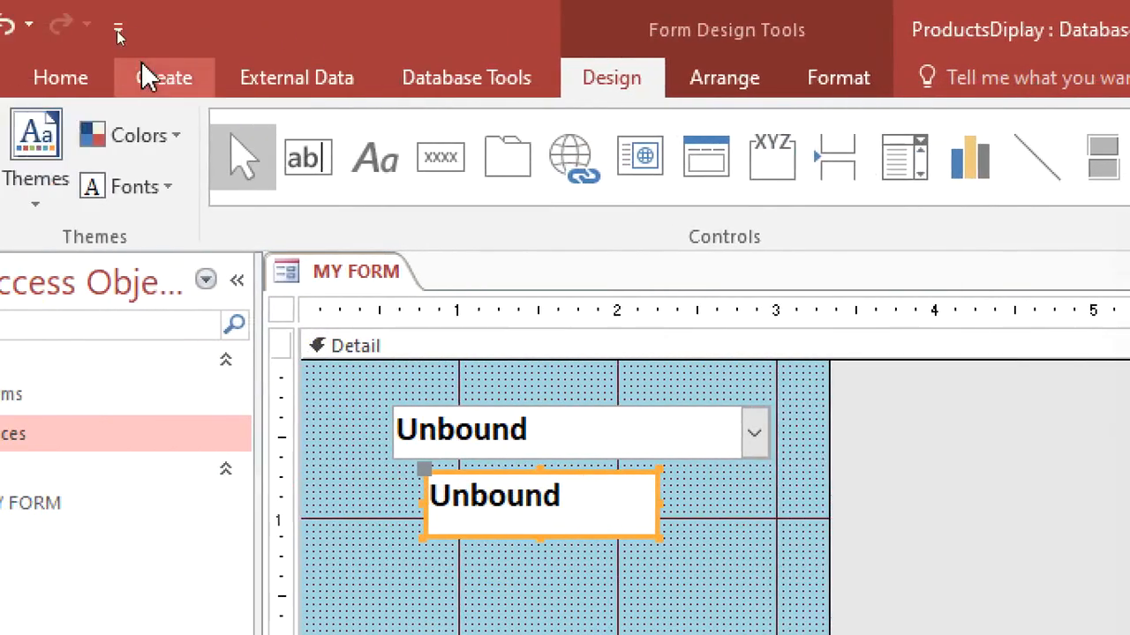
Step: Create a new macro and add a SetTempVar action with the variable name SelectedItemID
click(159, 81)
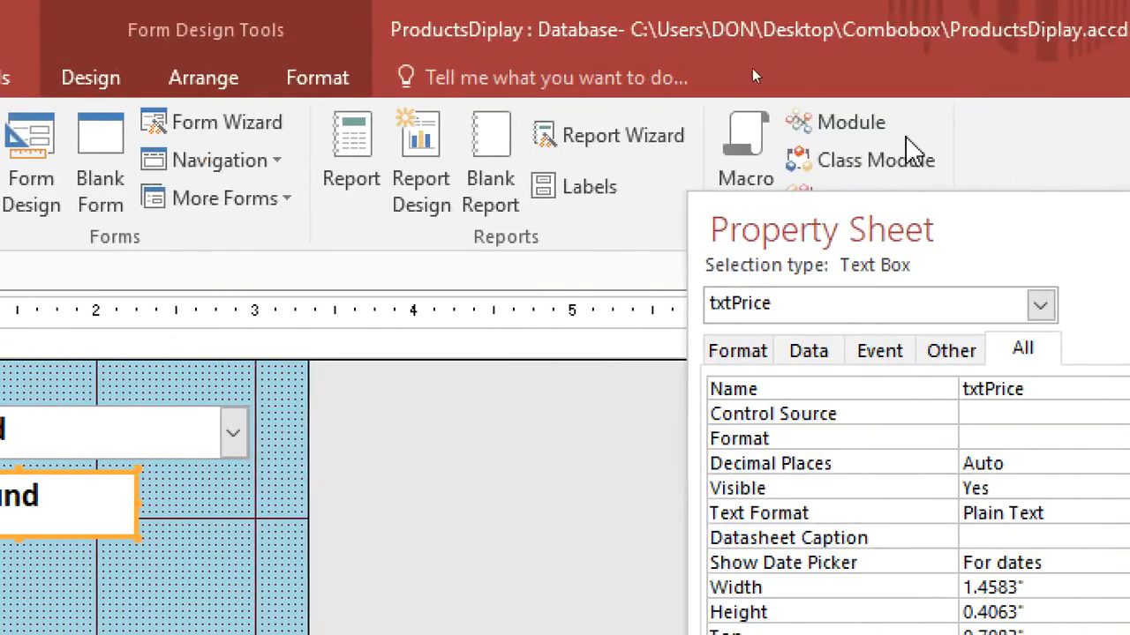
click(749, 156)
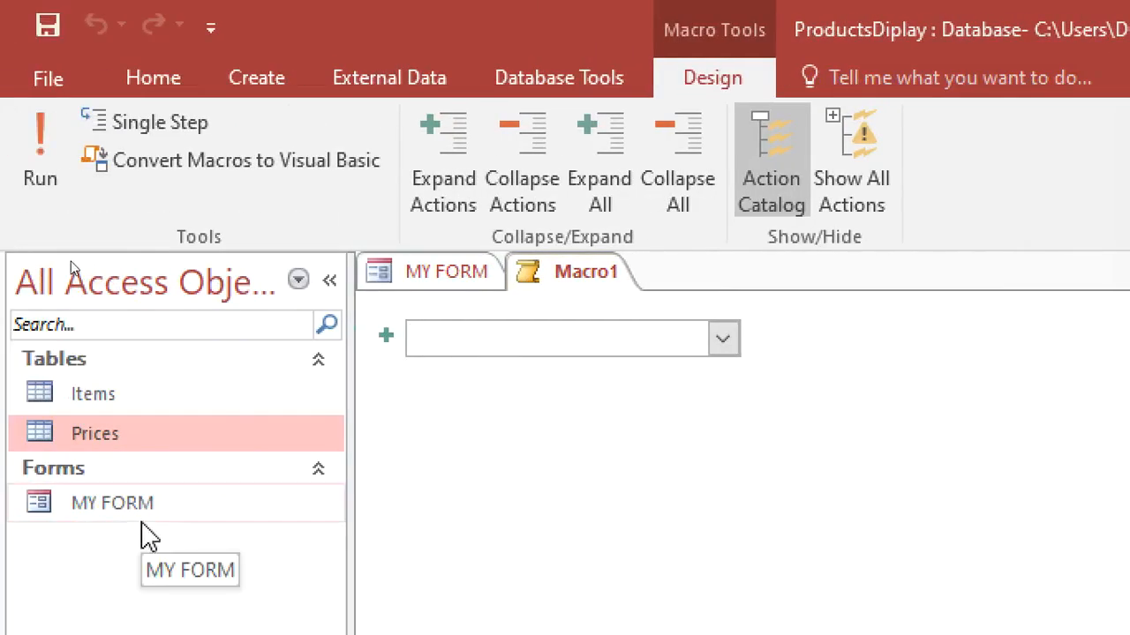
text(S)
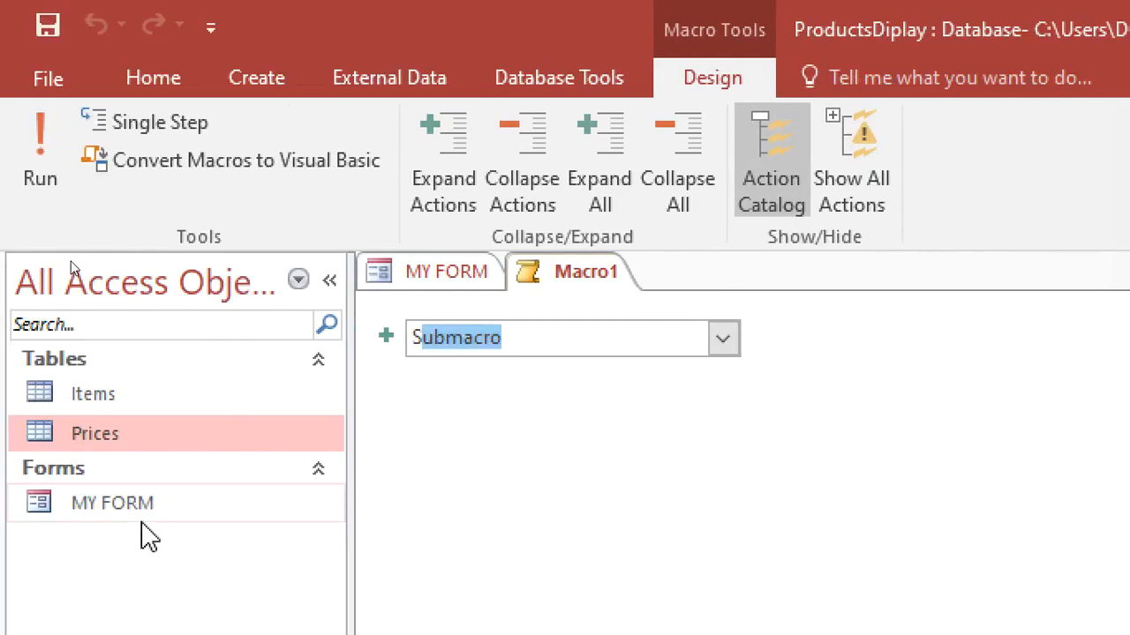
text(etTempV)
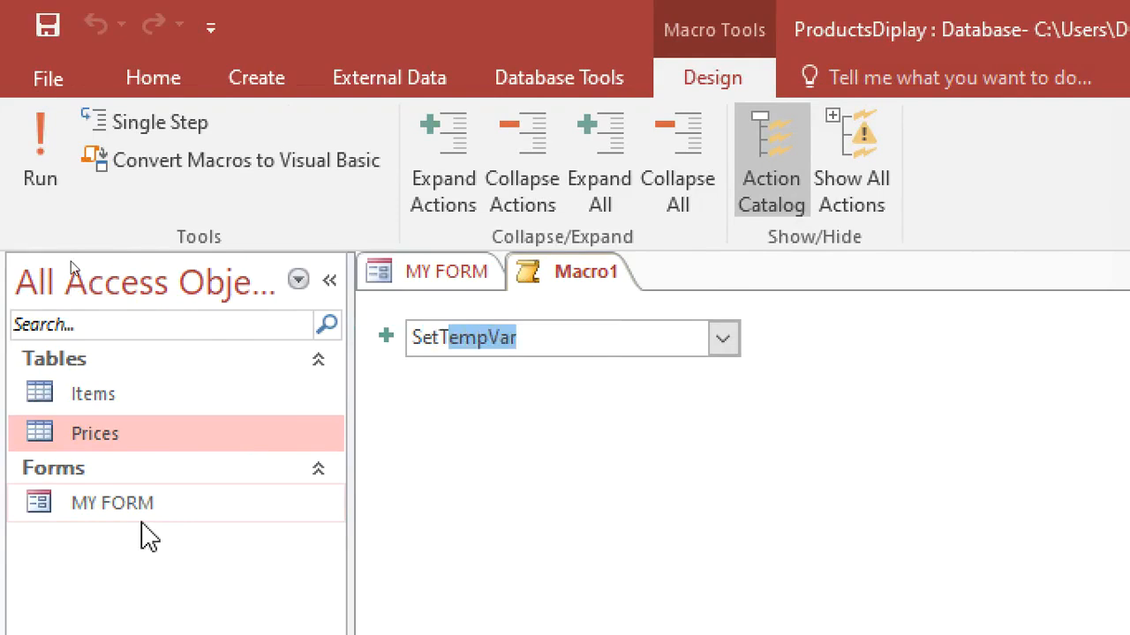
key(Return)
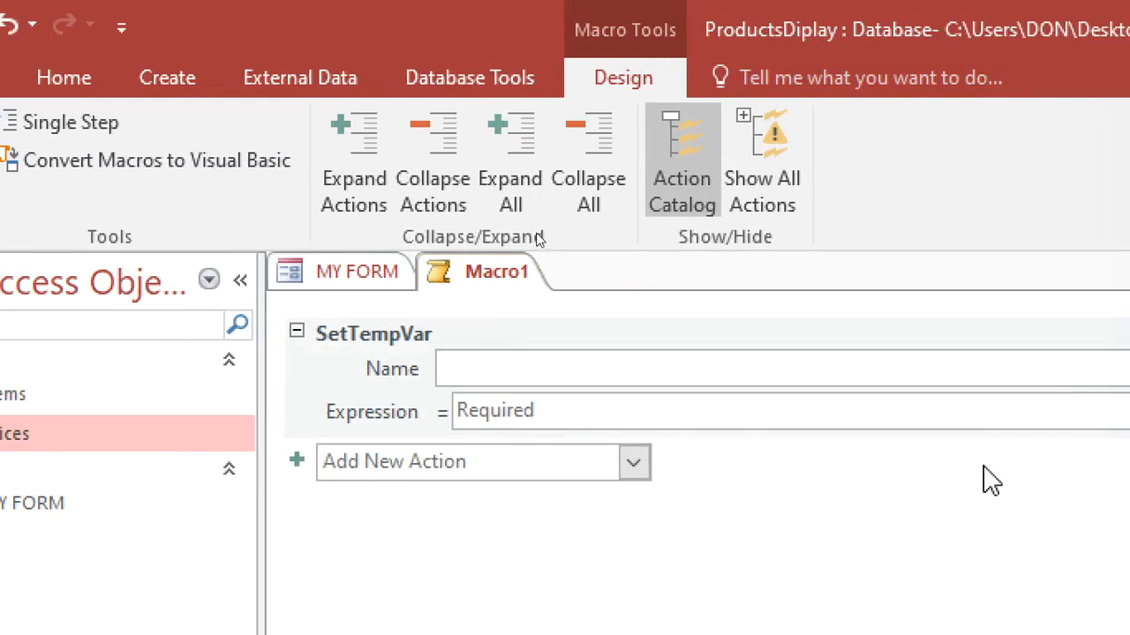
text(Selected)
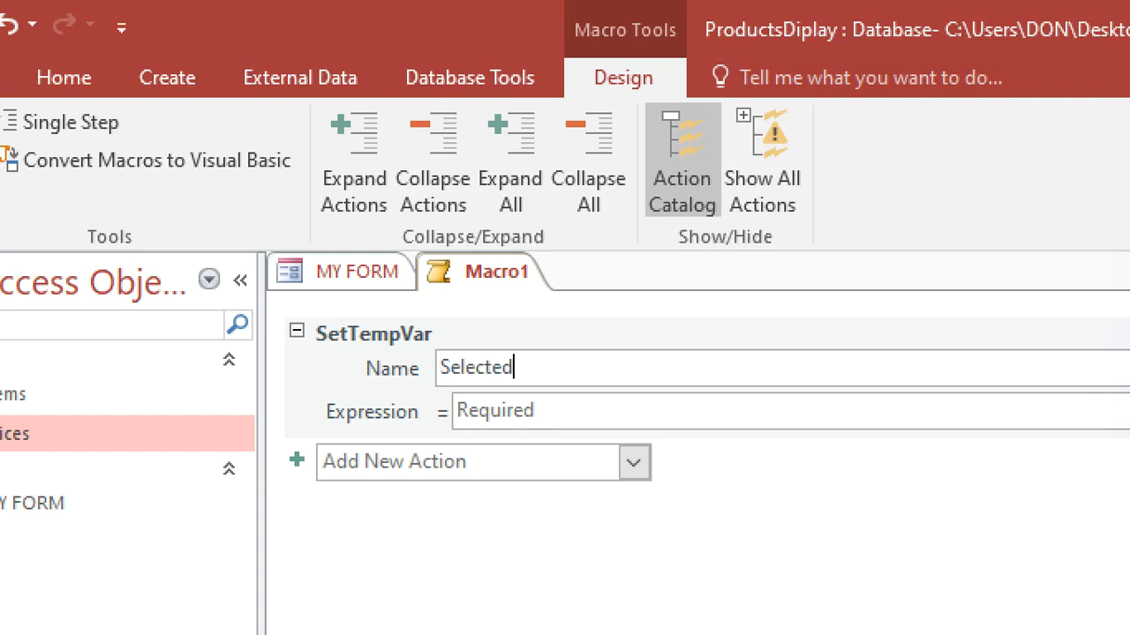
text(ItemID)
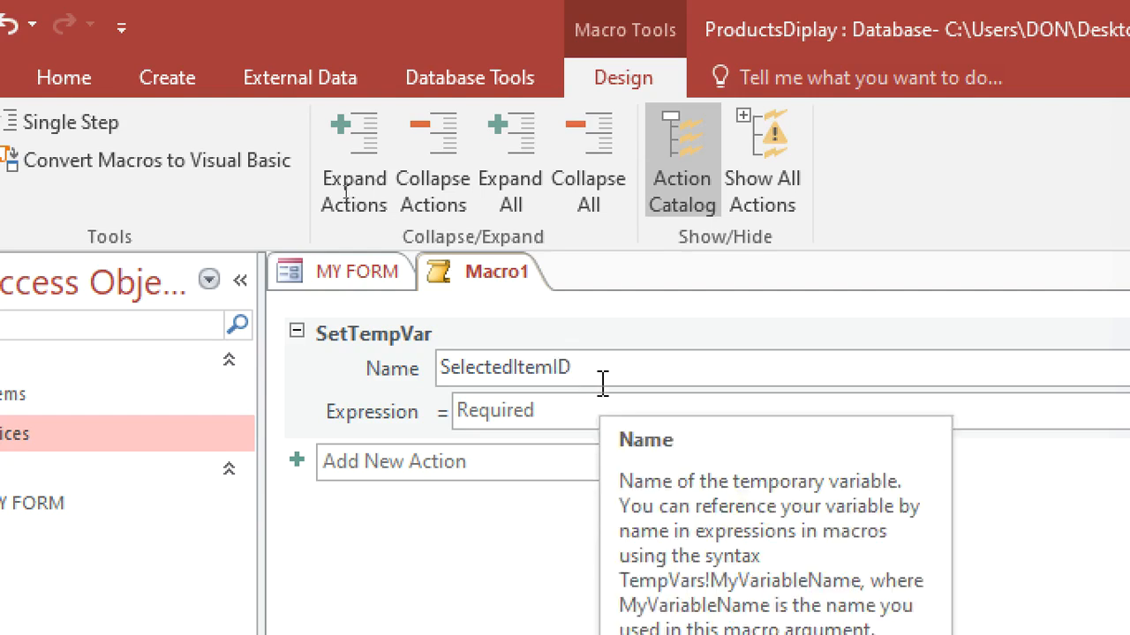
Step: Set the SetTempVar action's expression to =[Forms]![MY FORM]![Combo0]
click(540, 412)
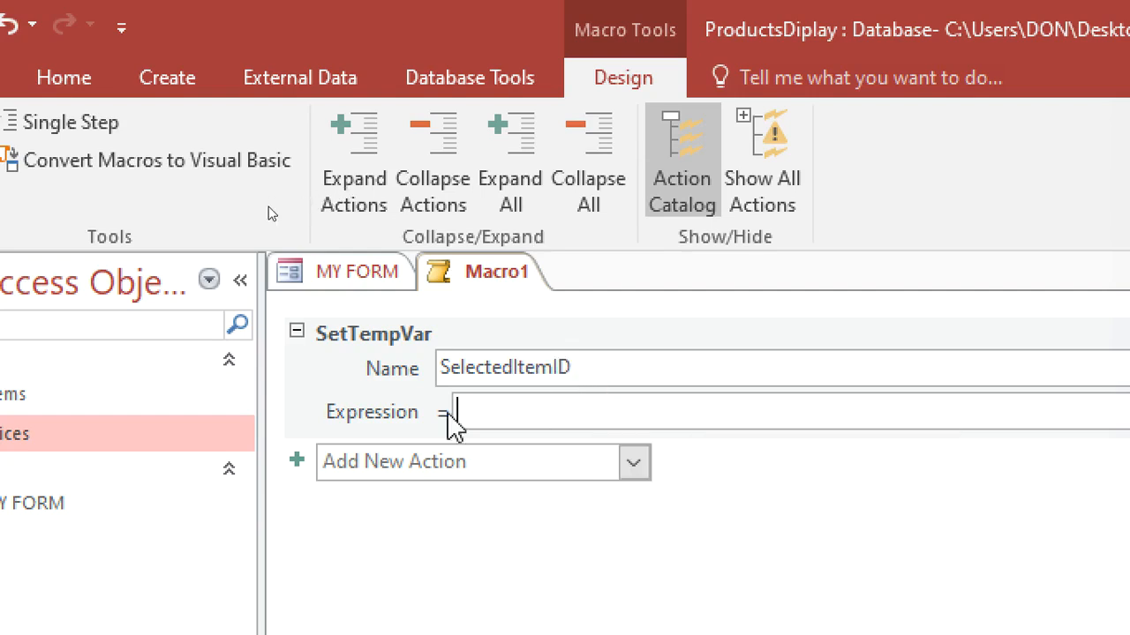
text(=FORMS)
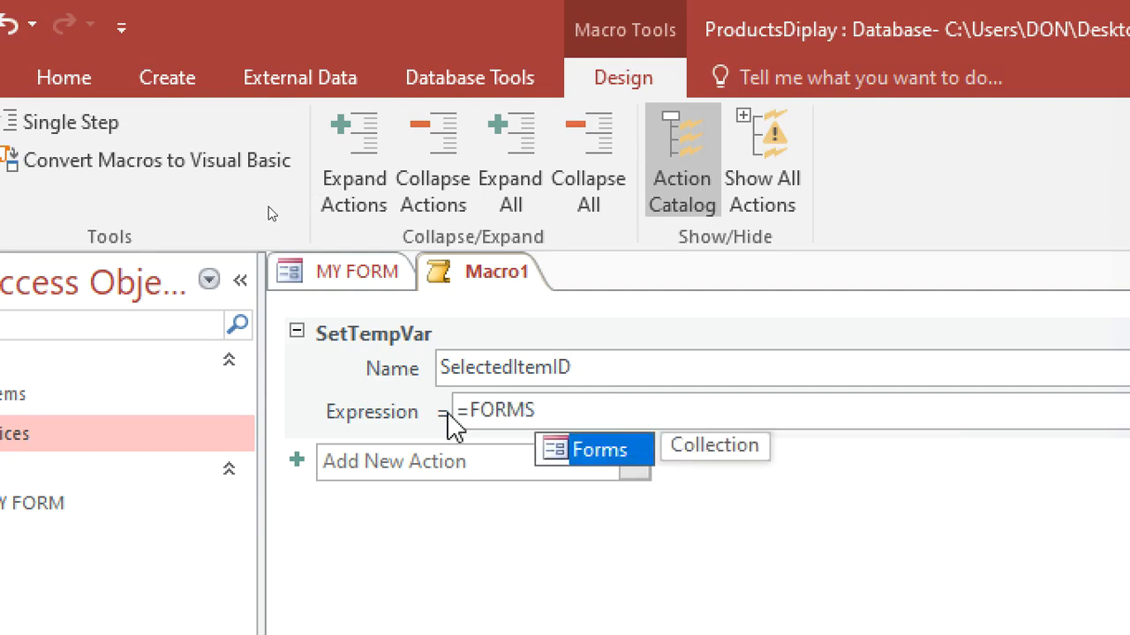
text(!)
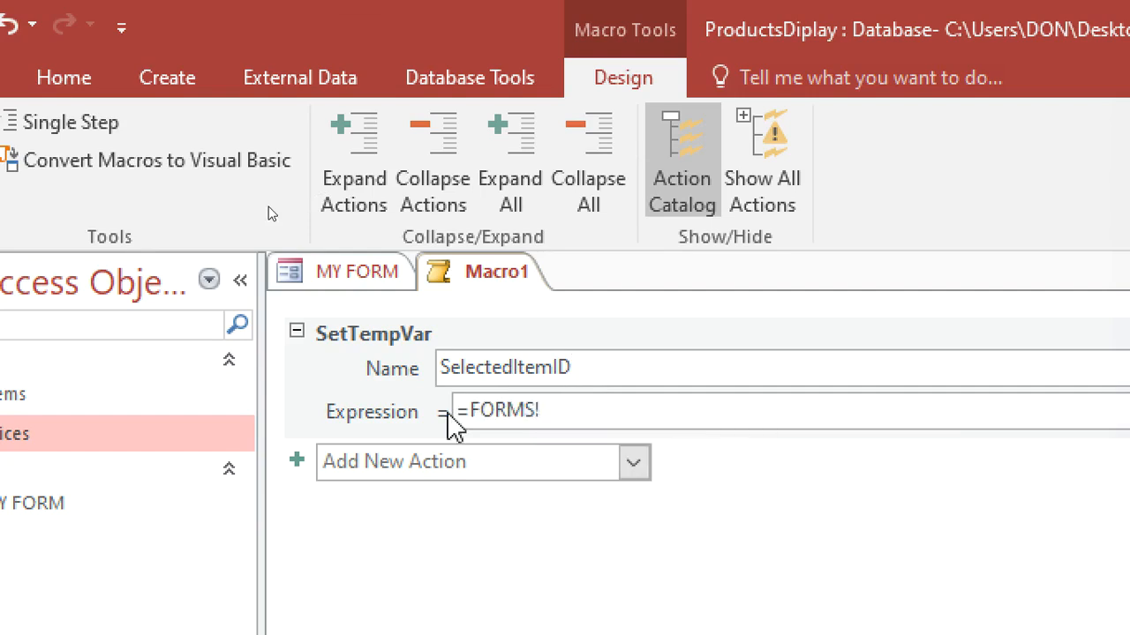
key(BackSpace)
key(BackSpace)
key(BackSpace)
key(BackSpace)
key(BackSpace)
key(BackSpace)
key(BackSpace)
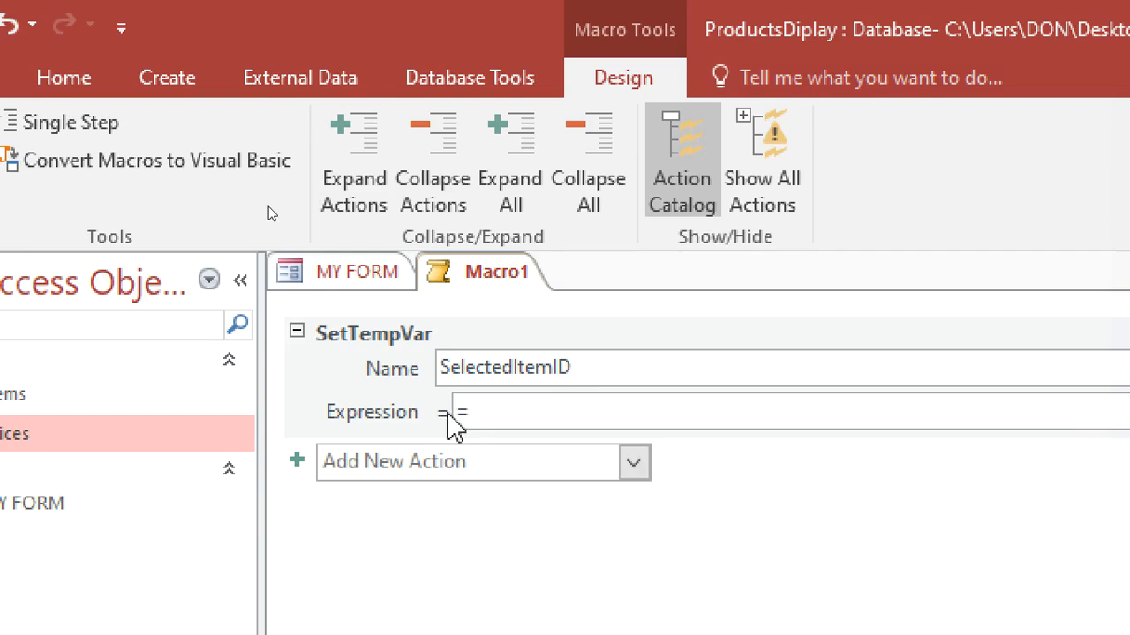
text([Forms)
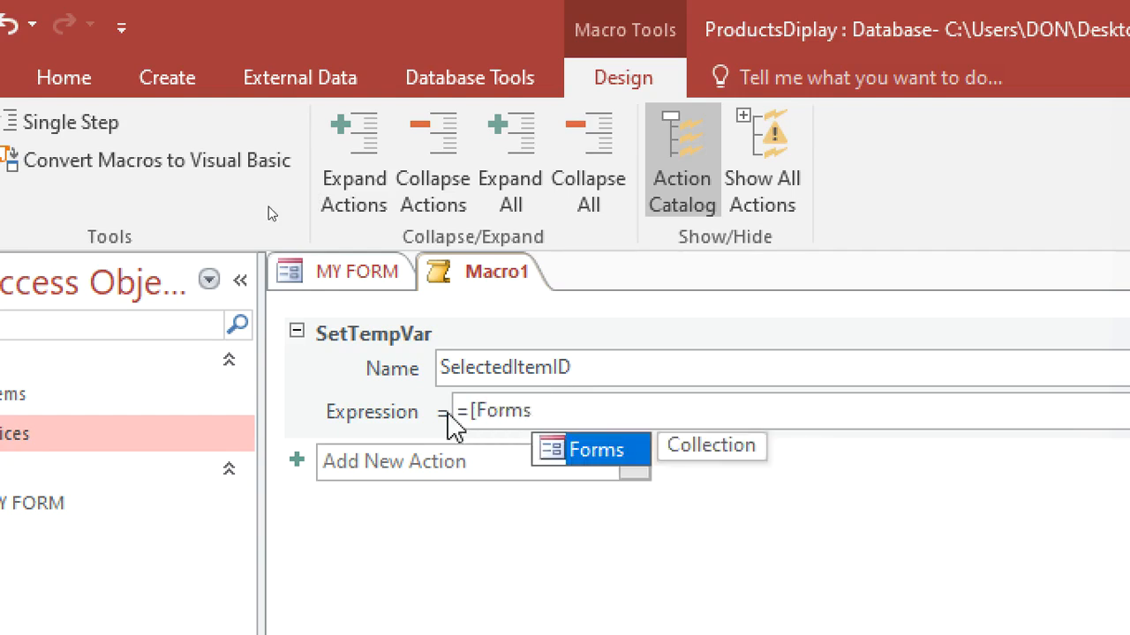
text(]!)
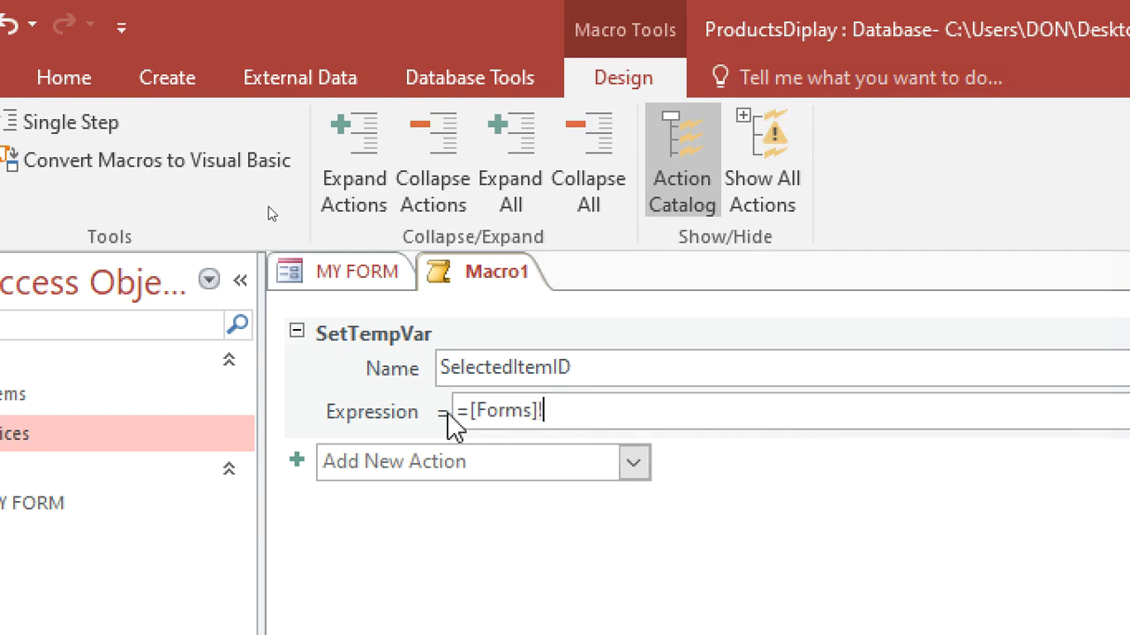
key(Tab)
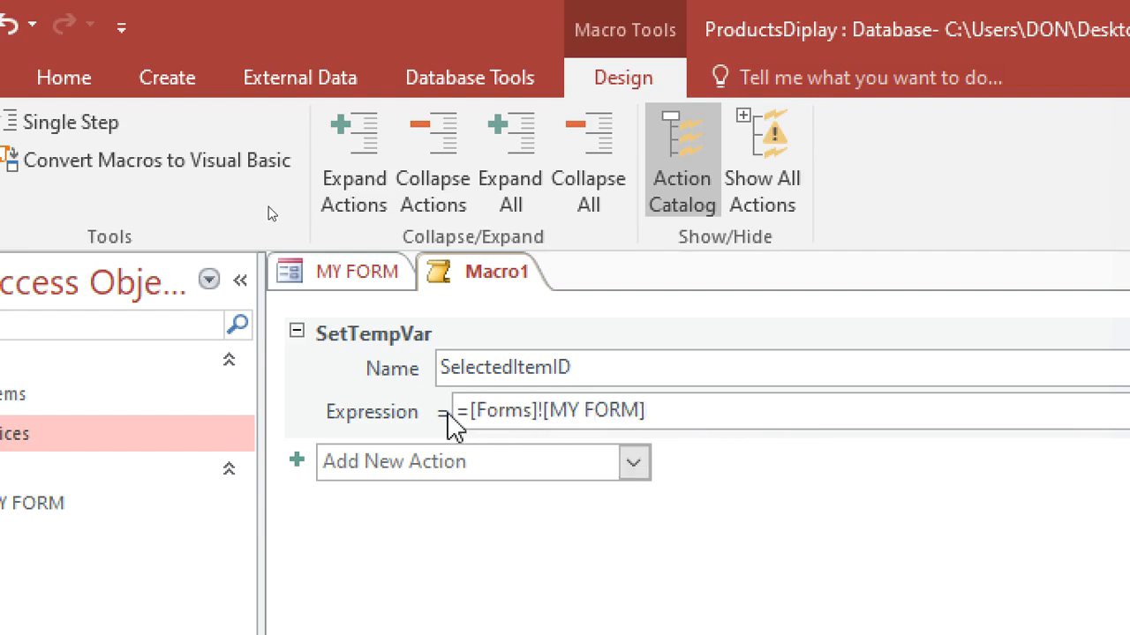
text(!)
key(Tab)
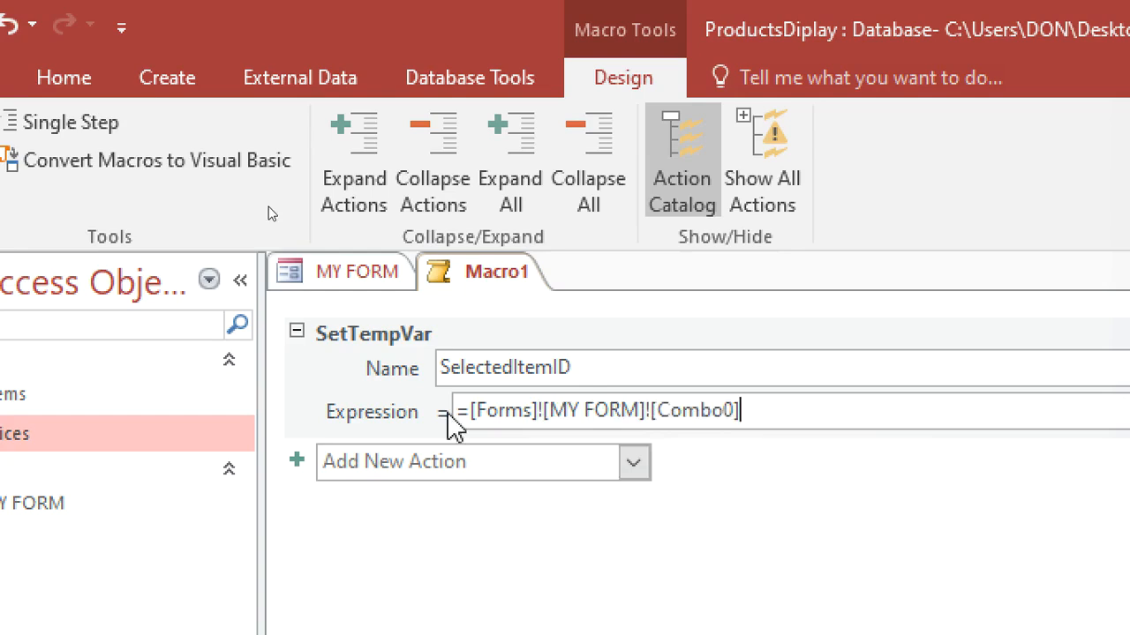
click(702, 470)
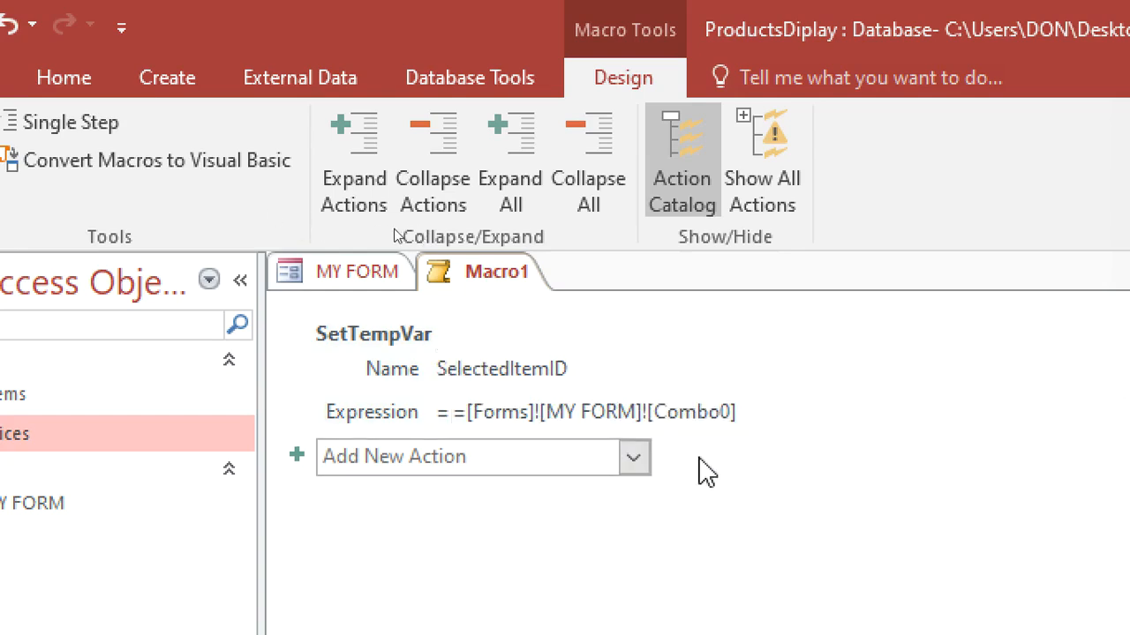
Step: Add a SetProperty action to the macro below the SetTempVar action
click(465, 461)
text(SetProperty)
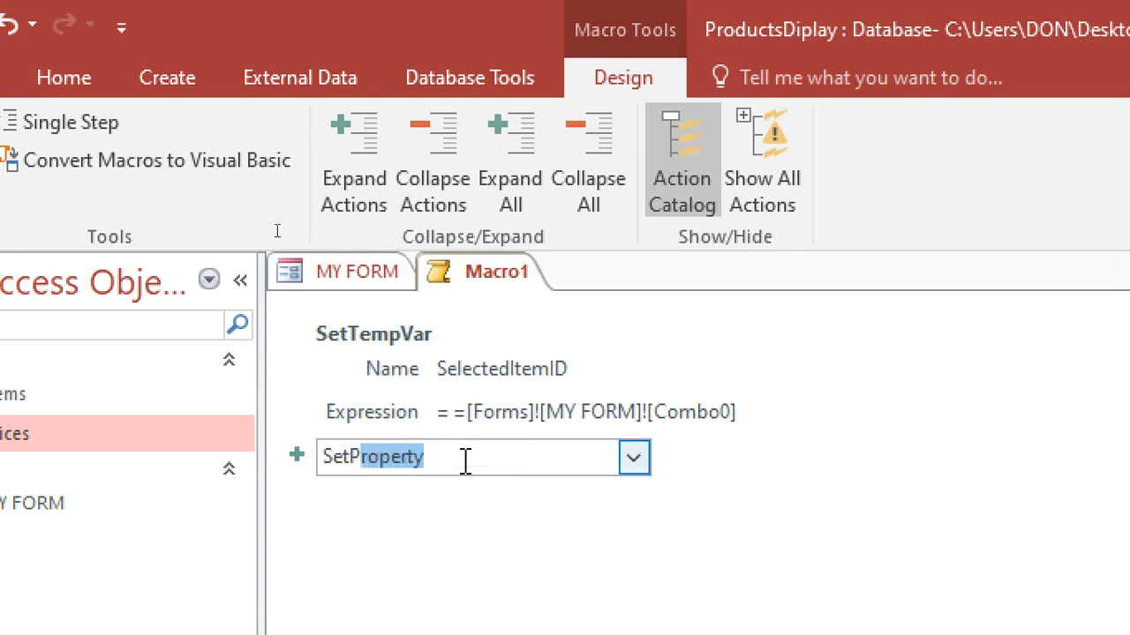
key(Return)
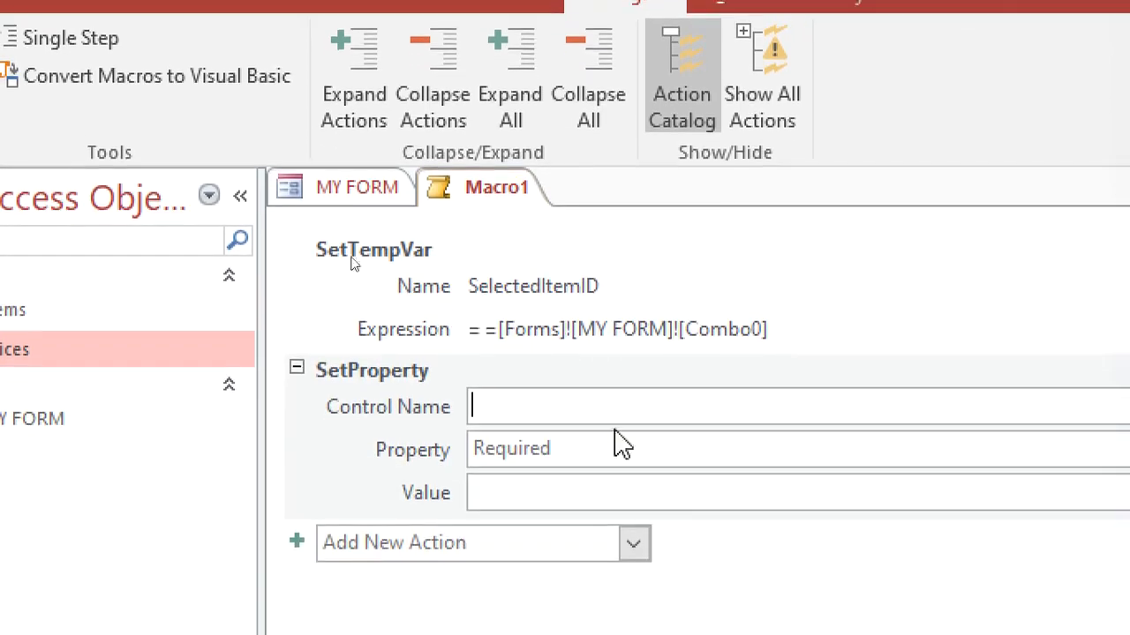
Step: Remove the extra leading equals sign from the SetTempVar action's expression so it reads [Forms]![MY FORM]![Combo0]
click(570, 351)
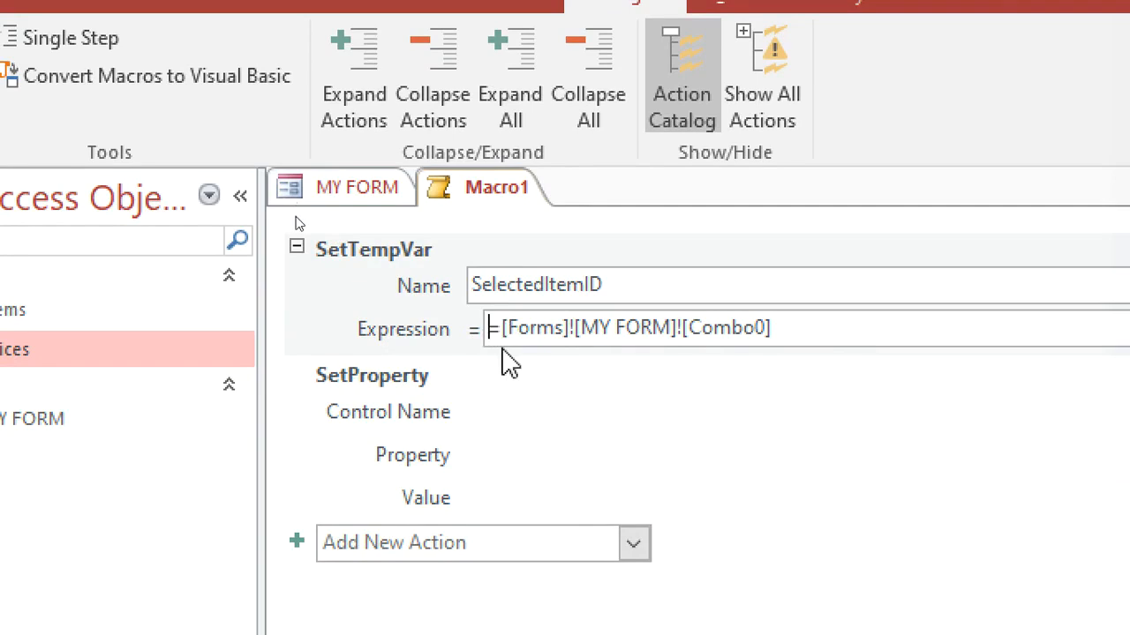
mouse_move(510, 362)
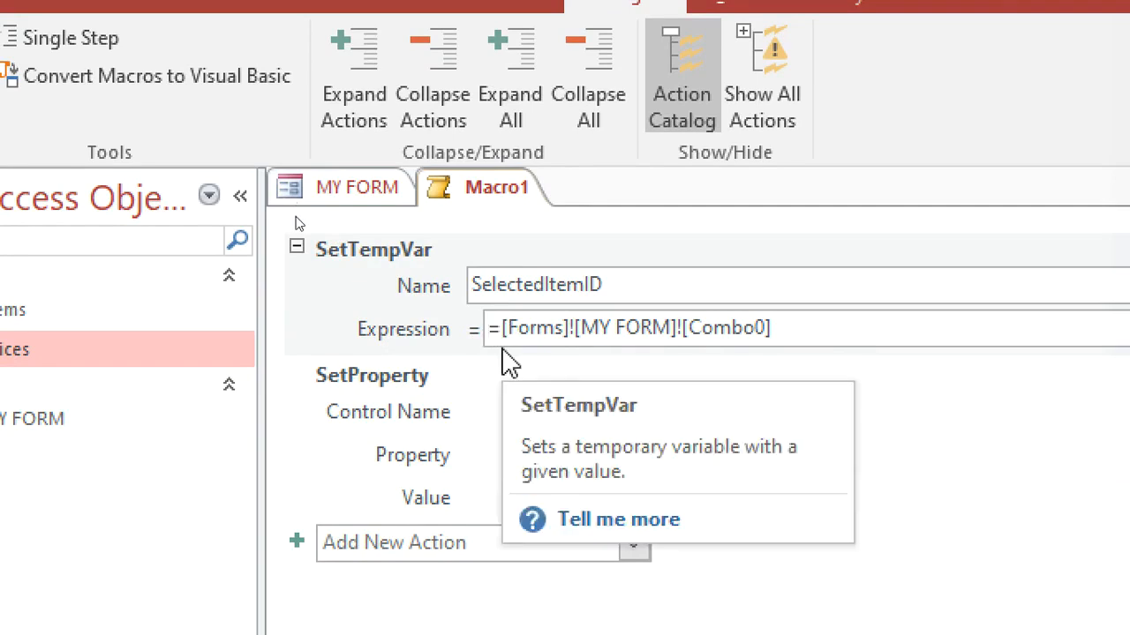
key(Delete)
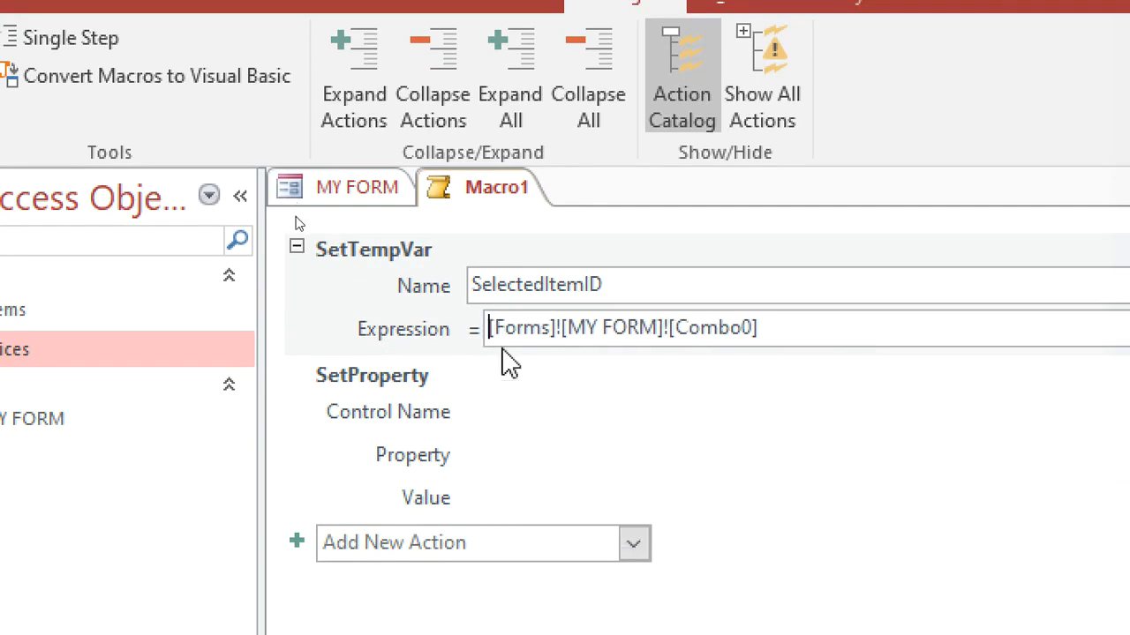
Step: Set the SetProperty action's control name to txtPrice and its property to Value
click(512, 408)
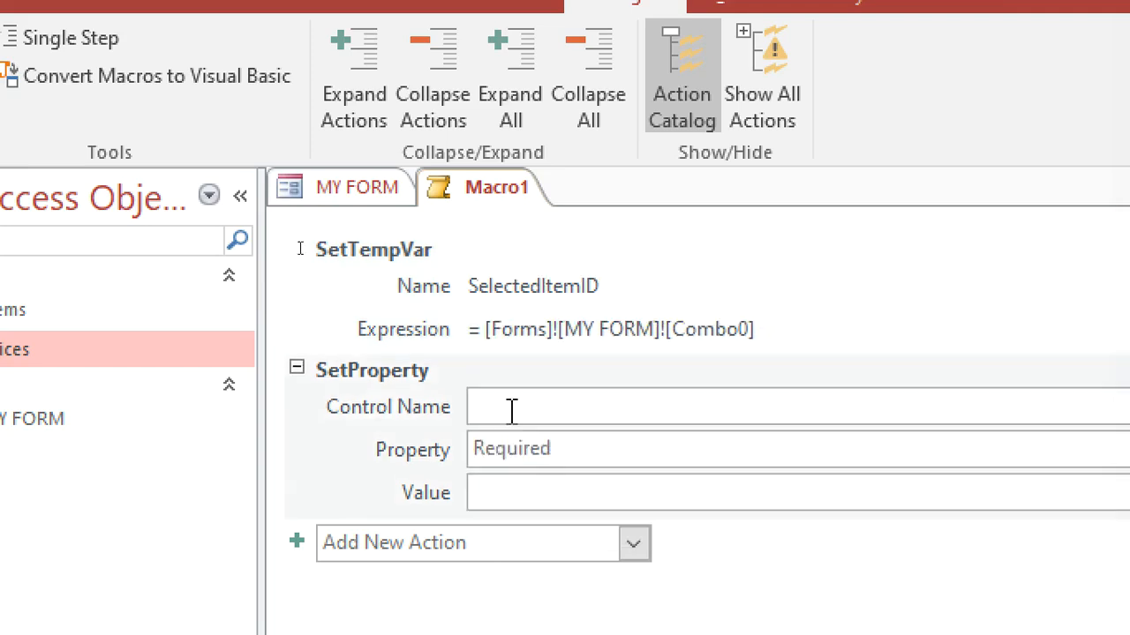
mouse_move(512, 409)
text(txtPrice)
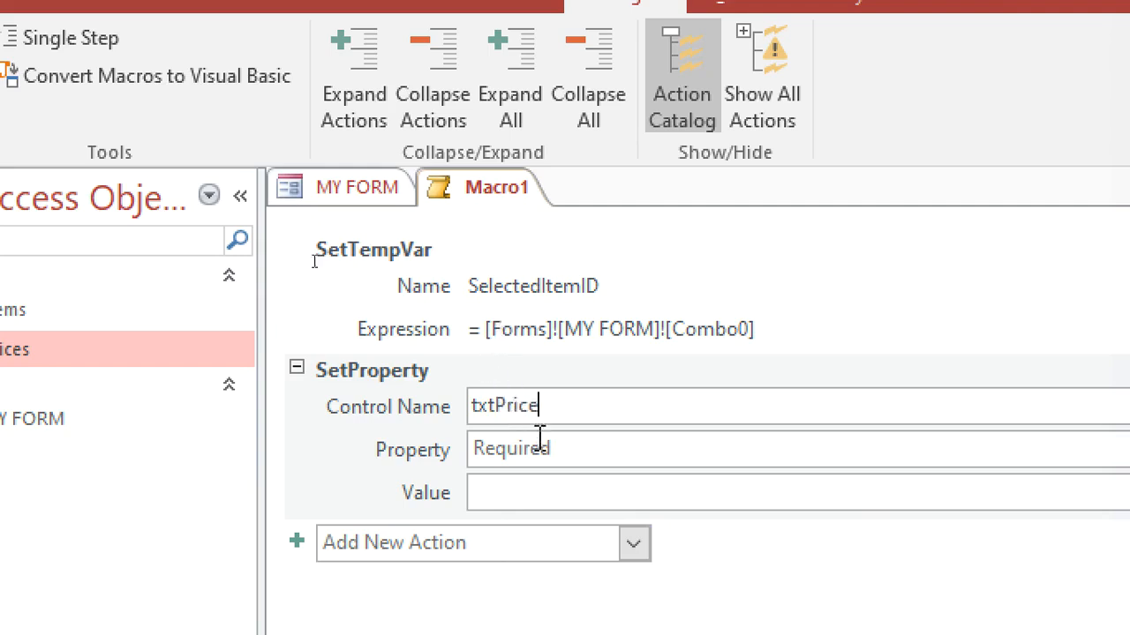
click(578, 446)
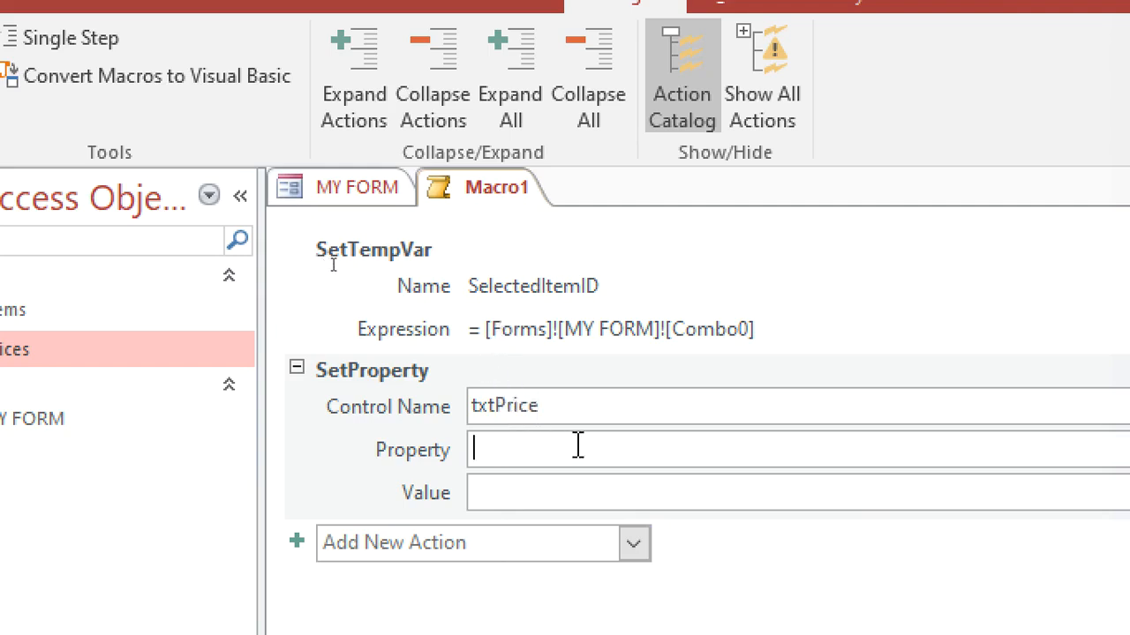
text(Value)
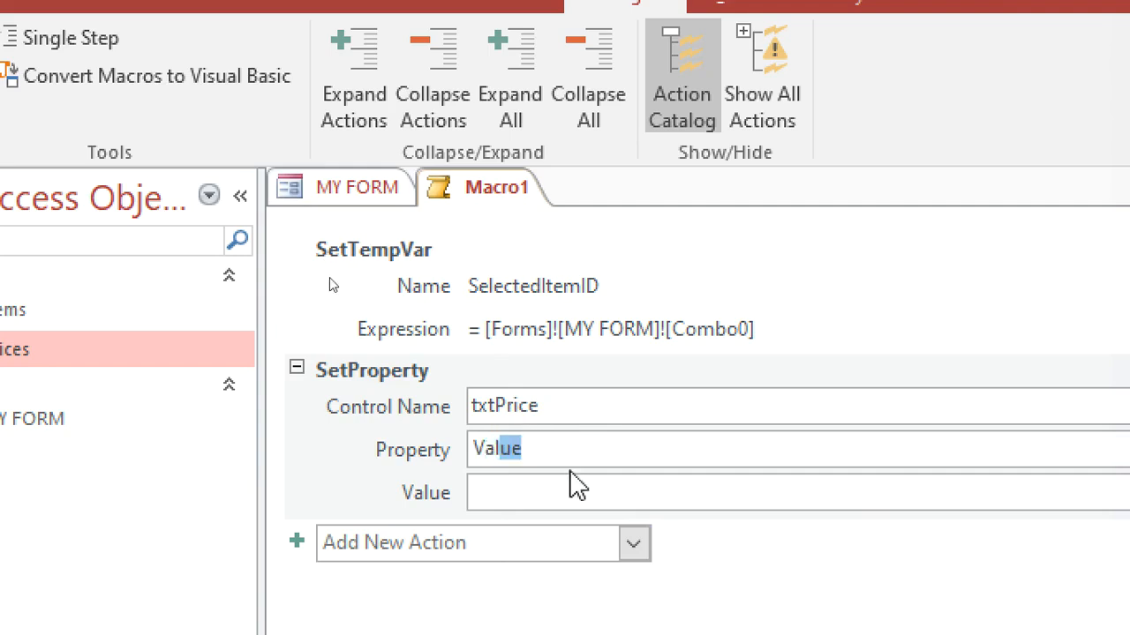
Step: Begin the SetProperty action's value with the function call =DLookUp(
click(568, 487)
text(=d)
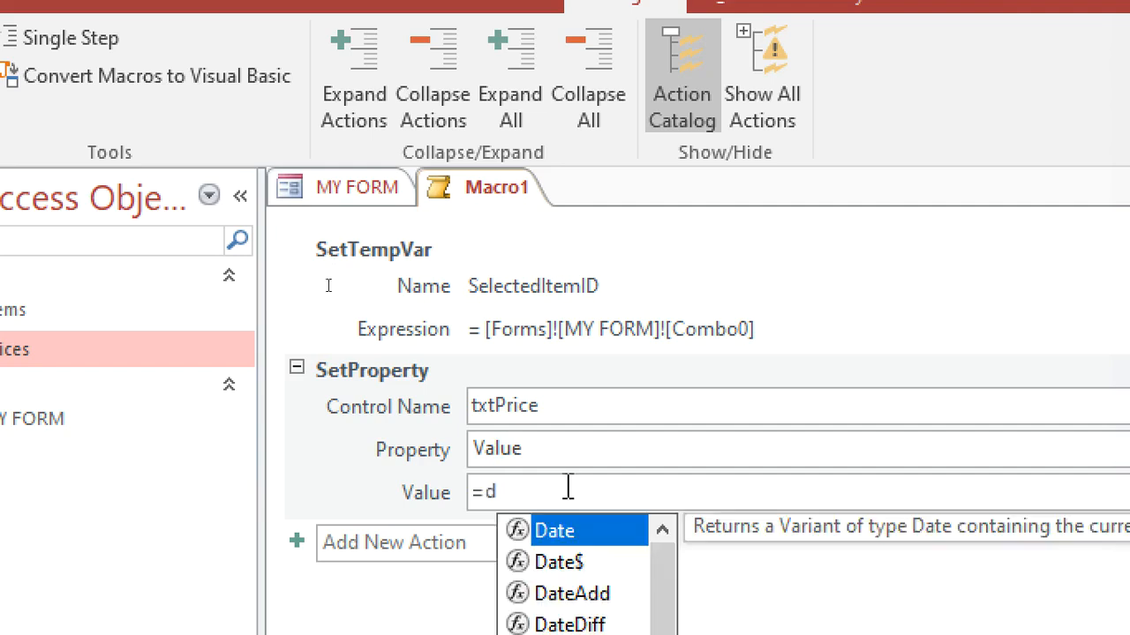
key(BackSpace)
text(Dloo)
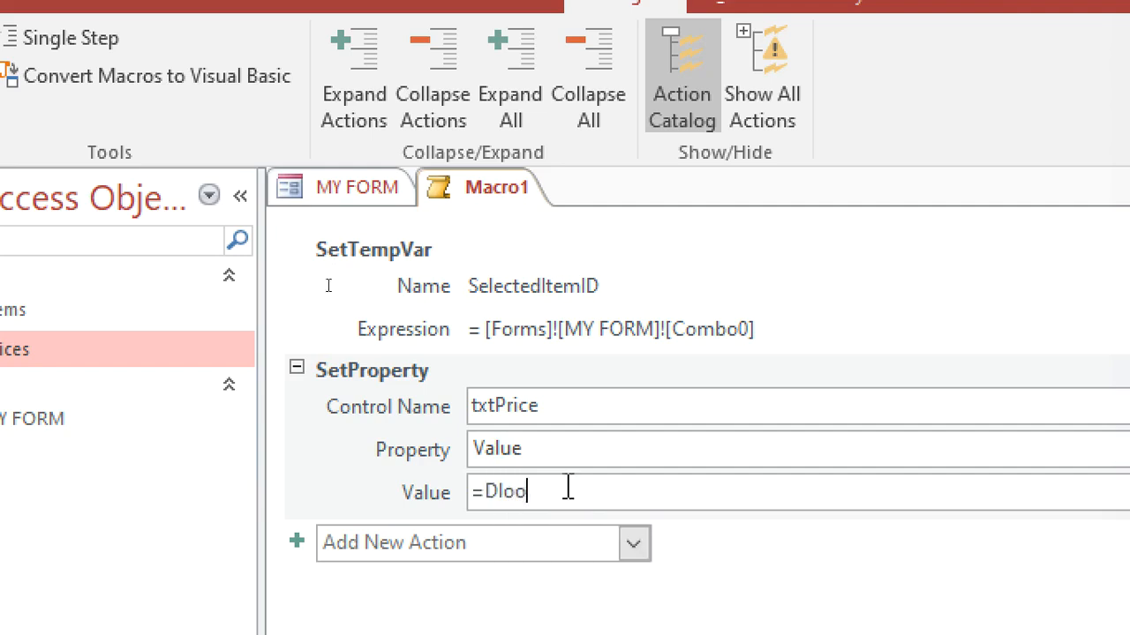
text(up)
key(BackSpace)
key(BackSpace)
text(ku)
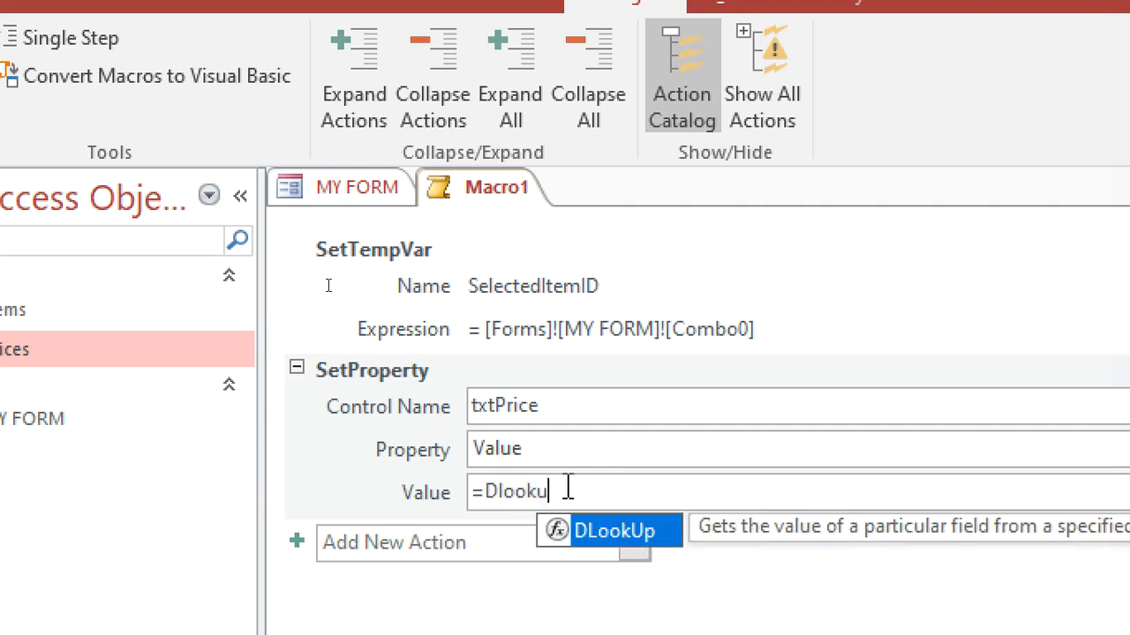
key(Tab)
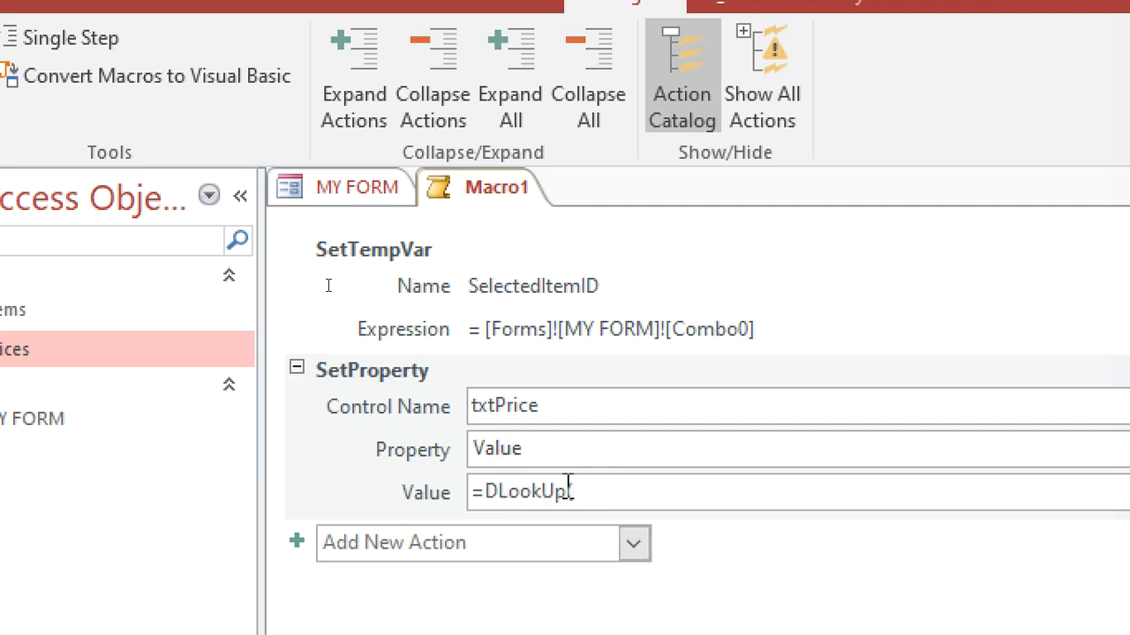
text(()
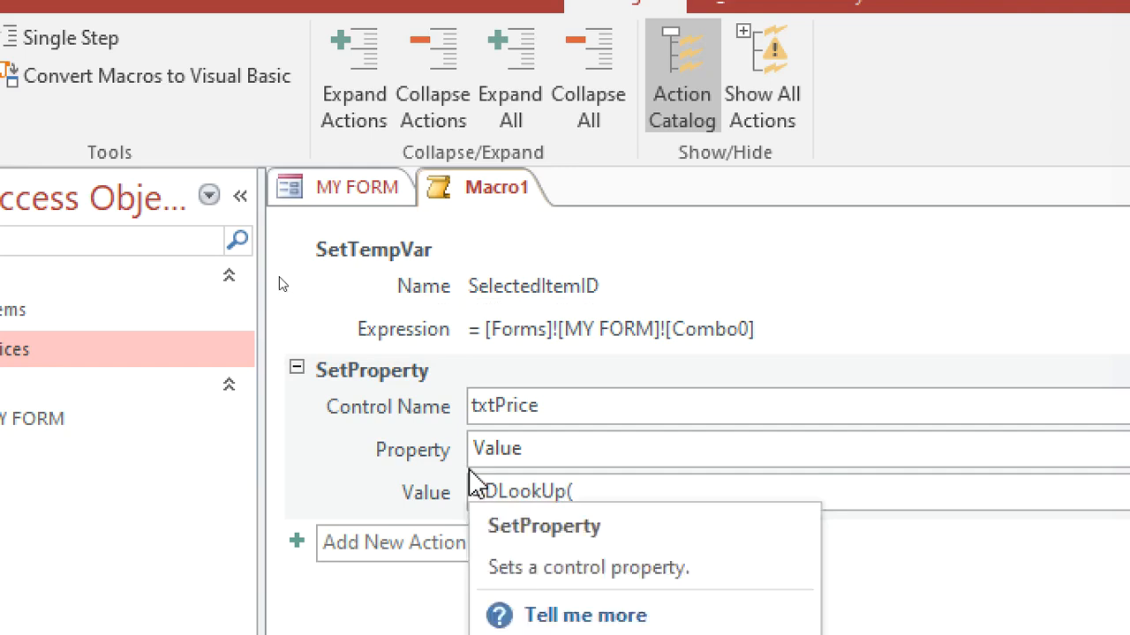
Step: Add "[Price]" as the DLookUp expression and "Prices" as its domain, followed by a comma
text("[)
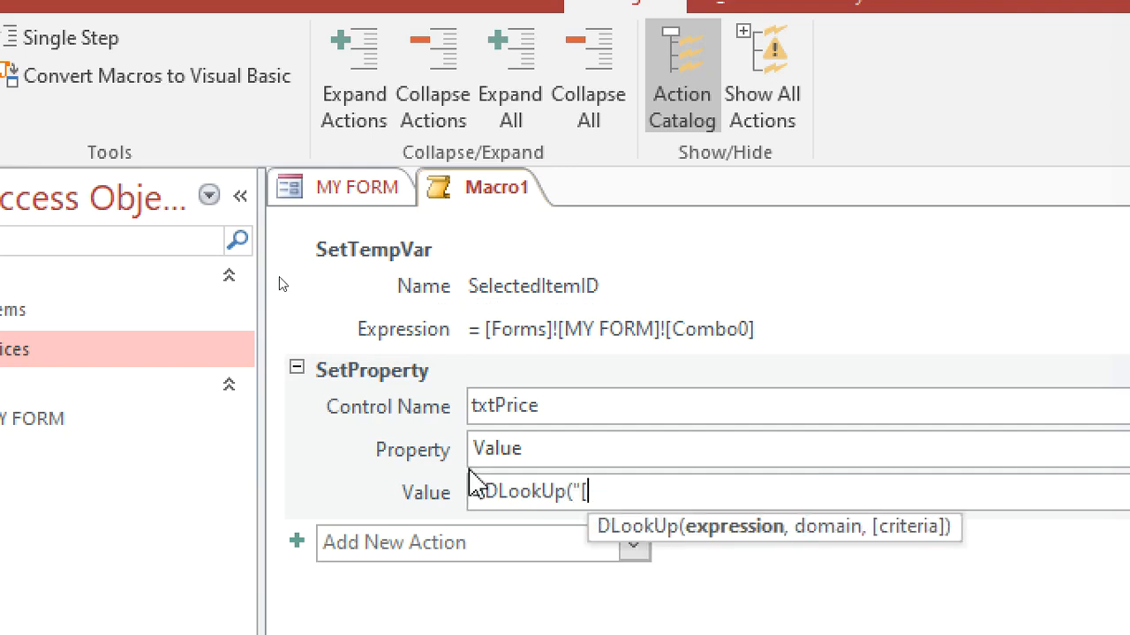
text(Price])
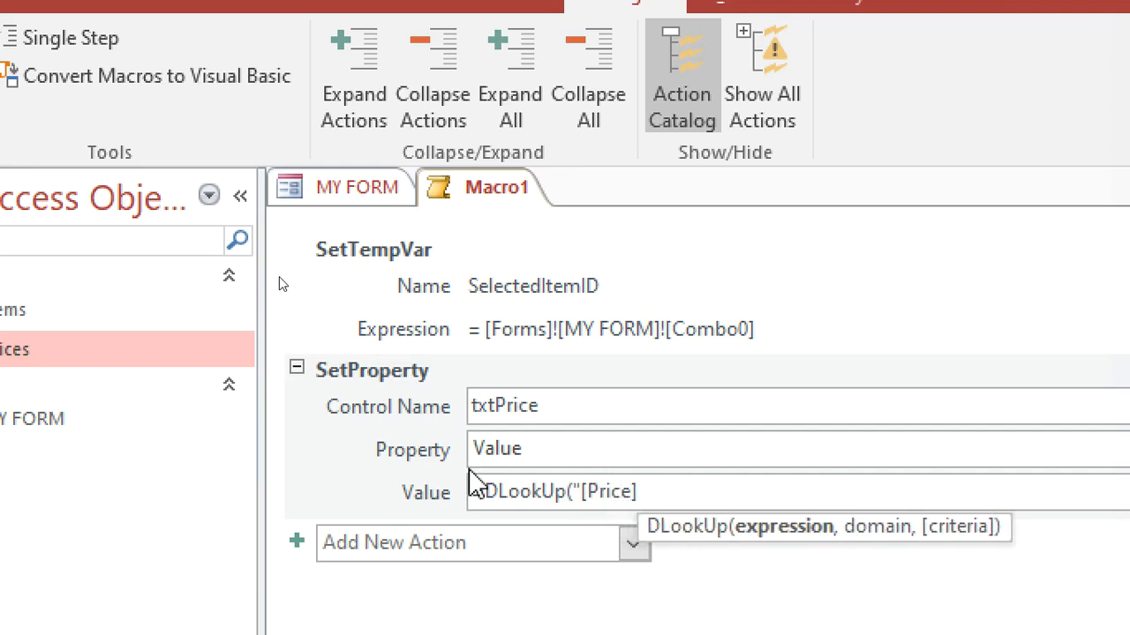
text(")
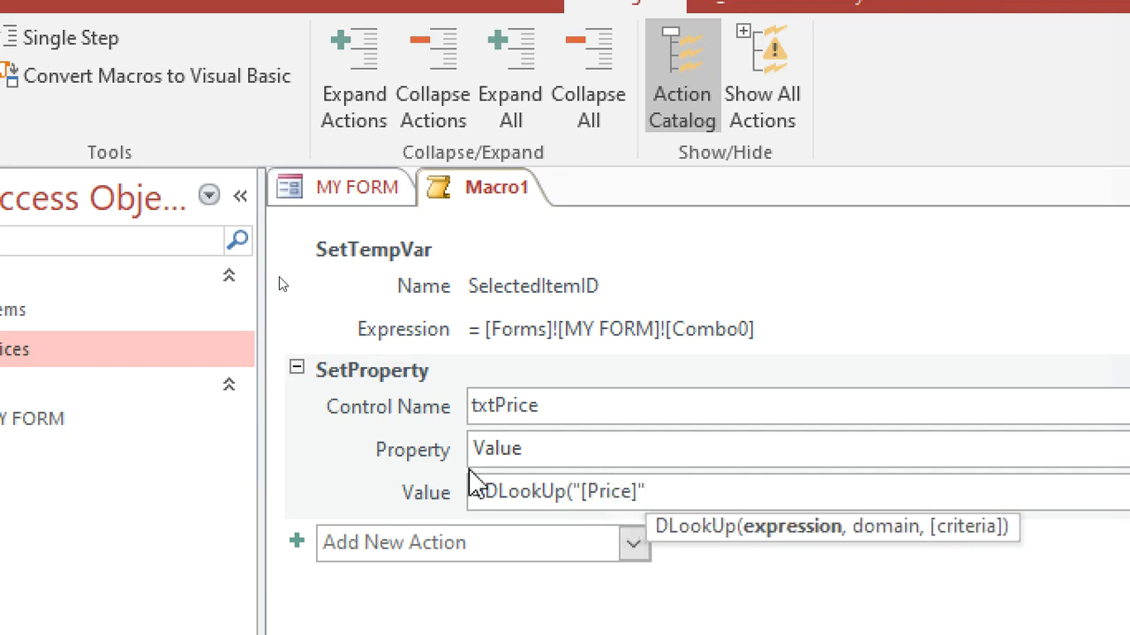
text(,")
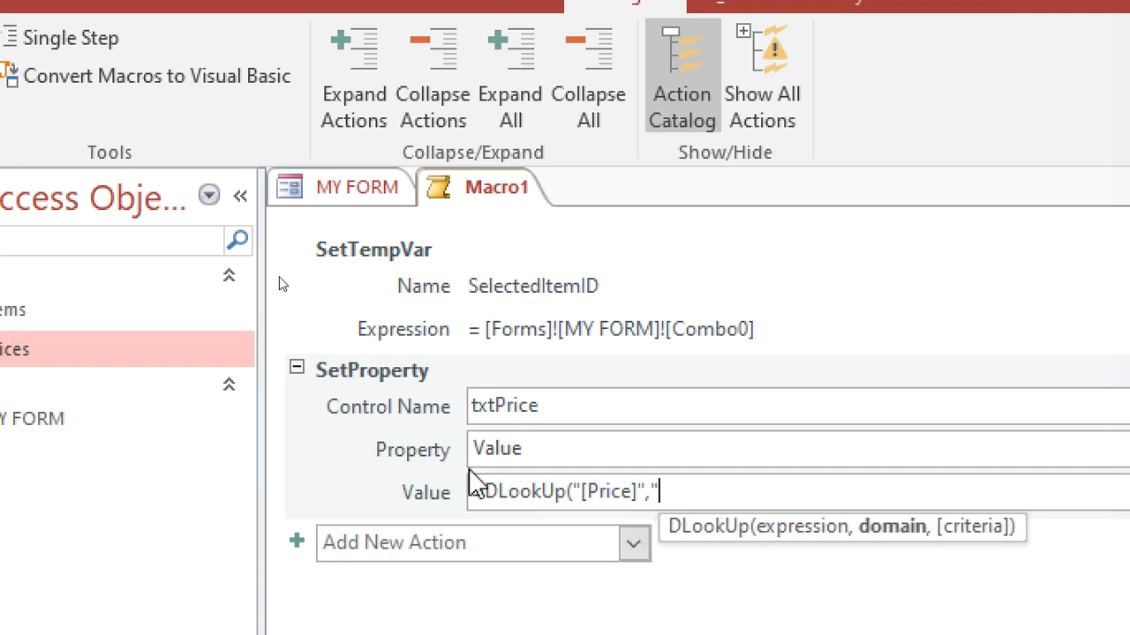
text(Pri)
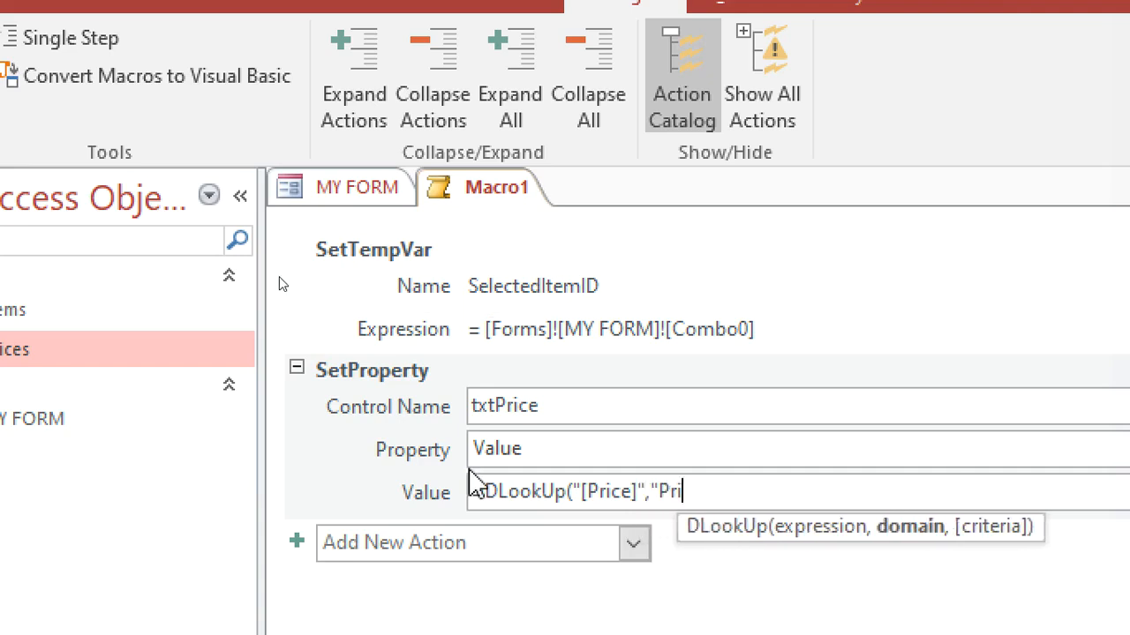
text(ces")
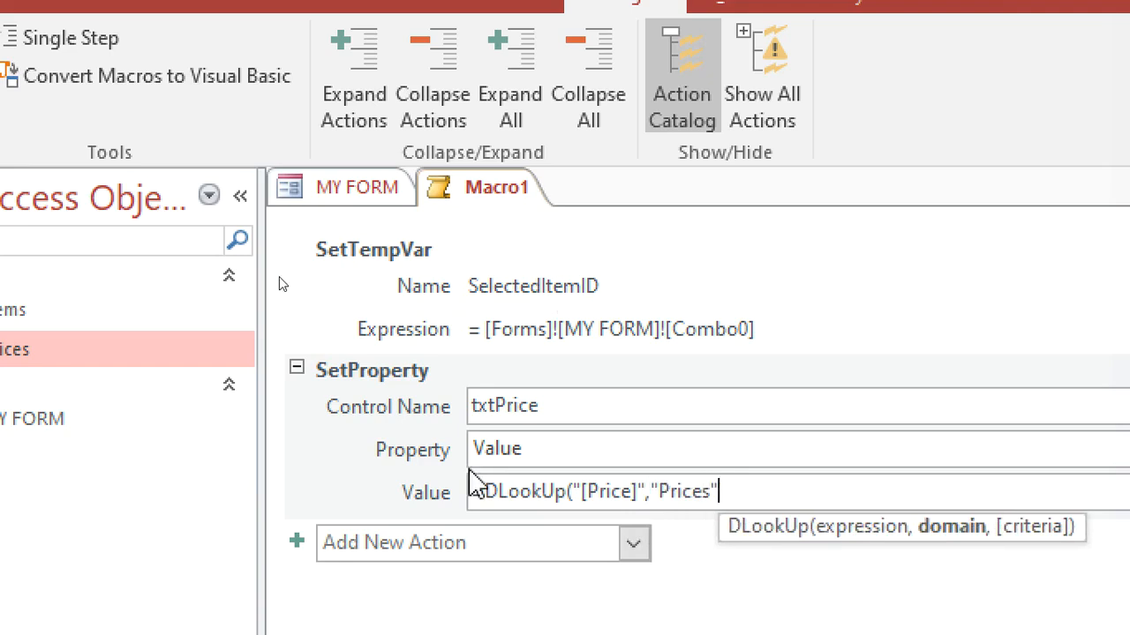
text(,)
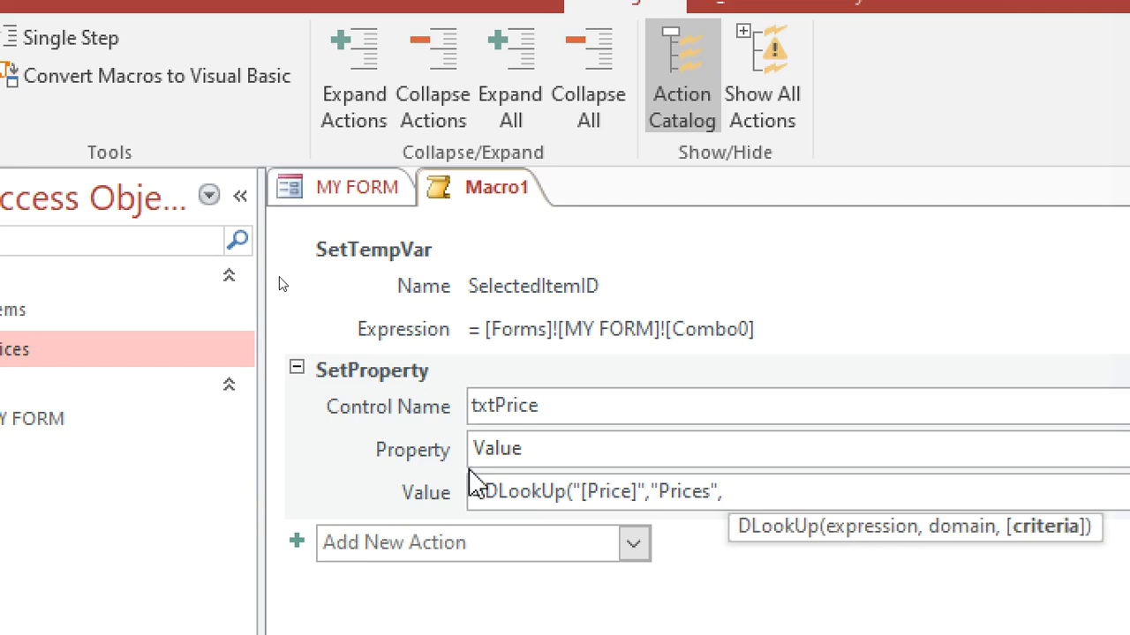
Step: Add the DLookUp criteria text "[ItemID] =" followed by the & operator
text( ")
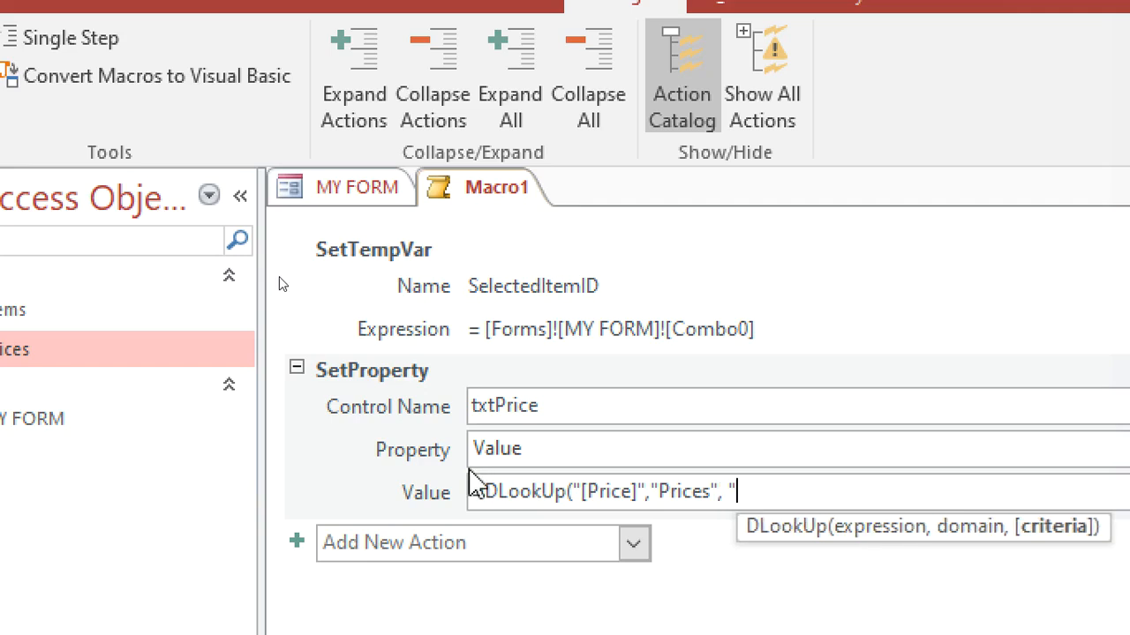
text([Item)
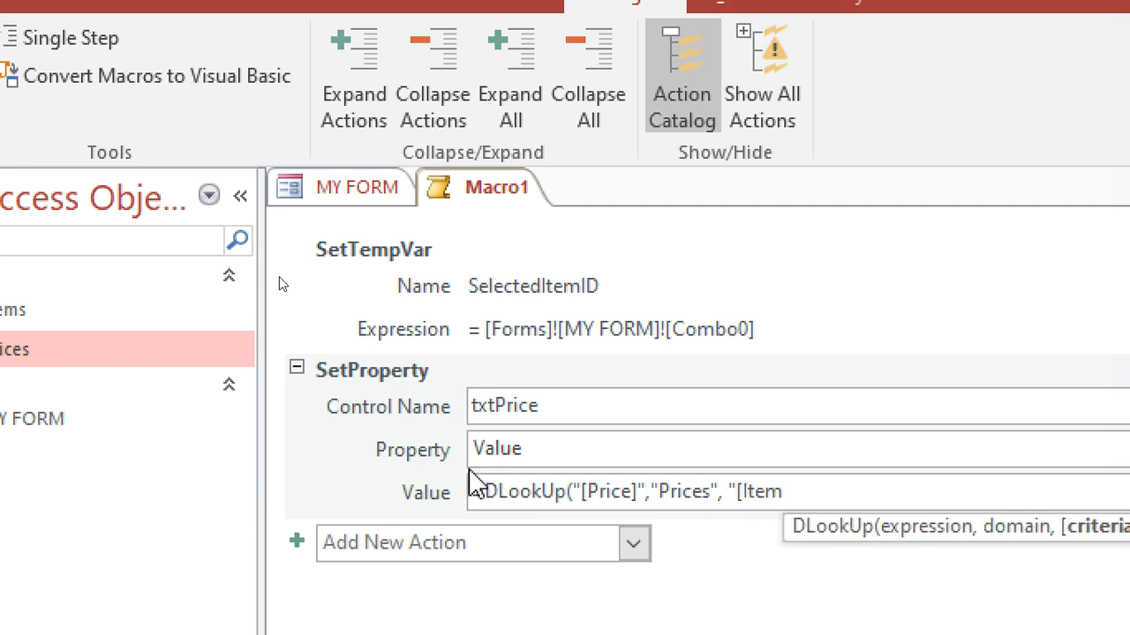
text(Id)
key(BackSpace)
text(D)
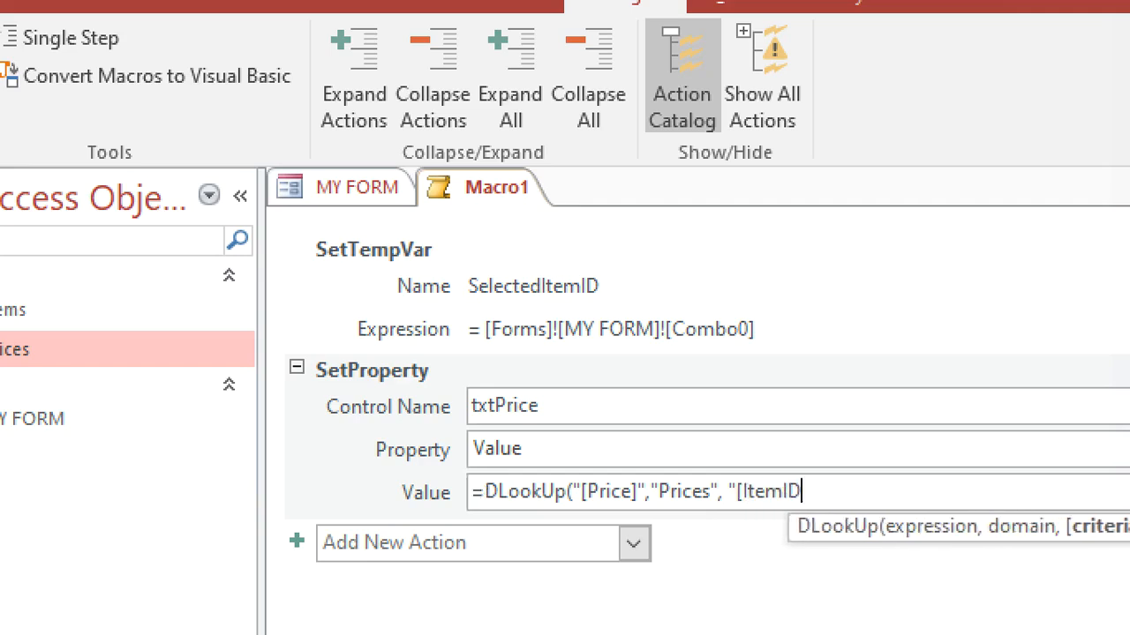
text(])
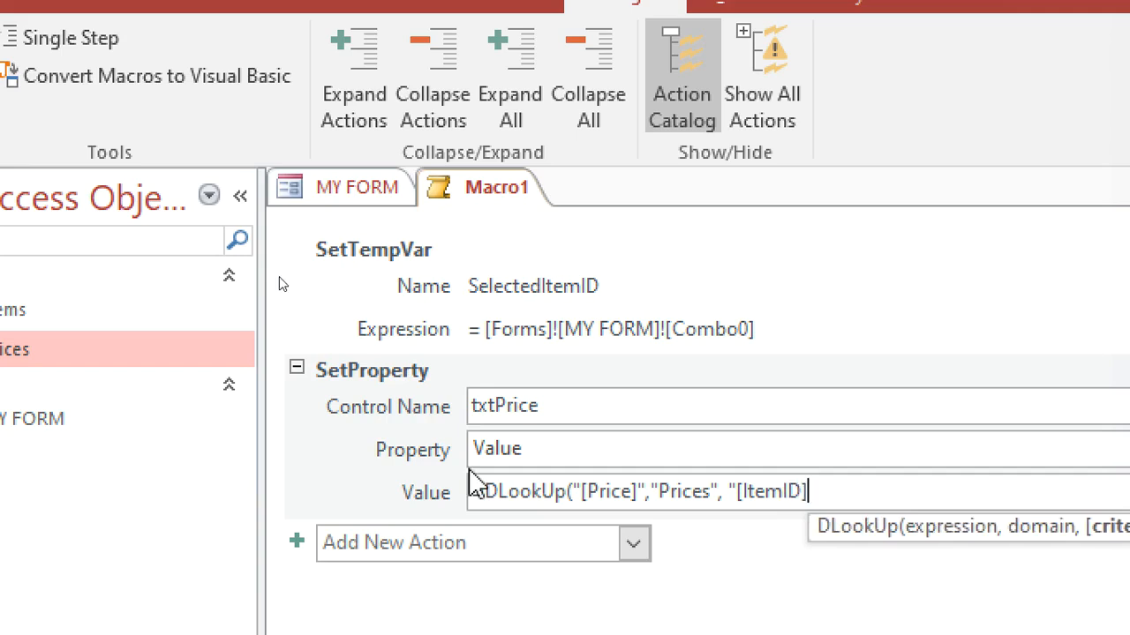
text( =)
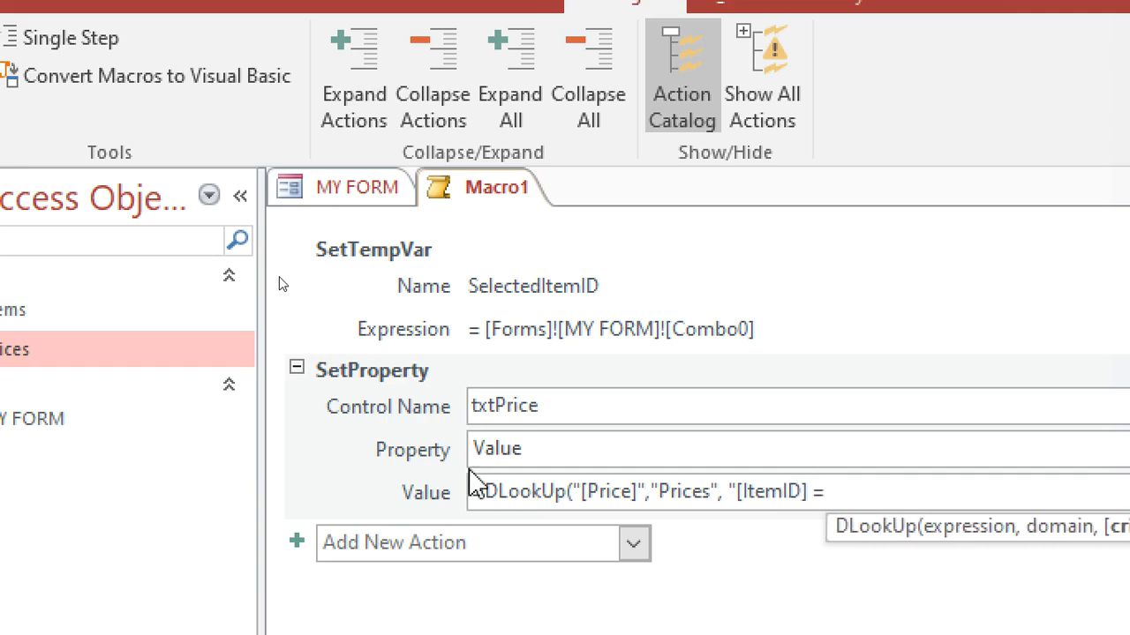
text(@)
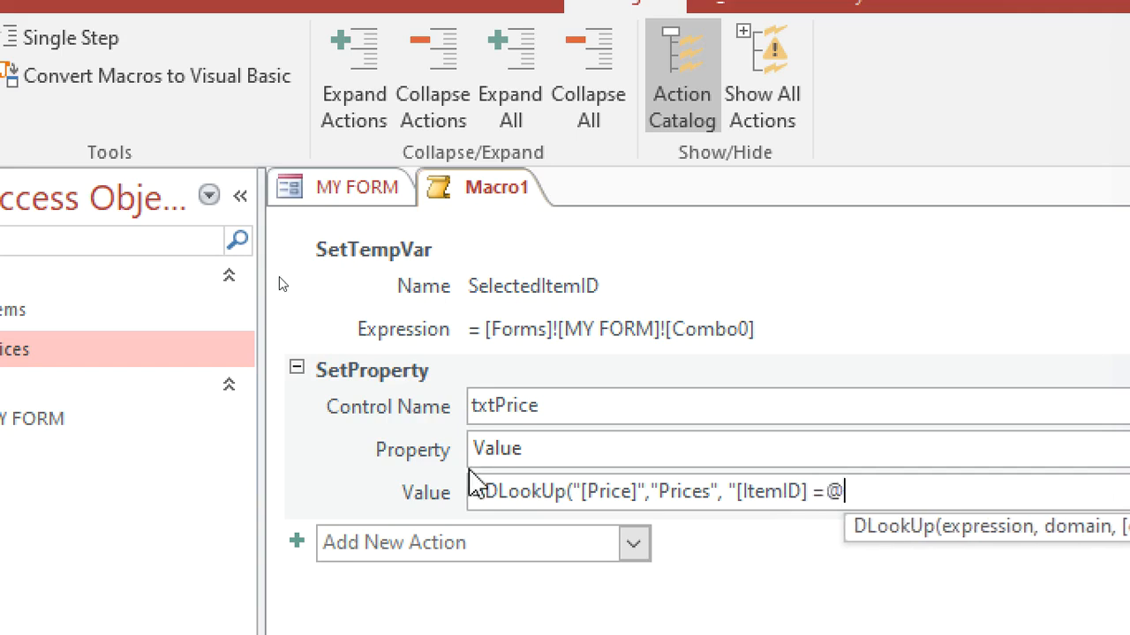
key(BackSpace)
text(")
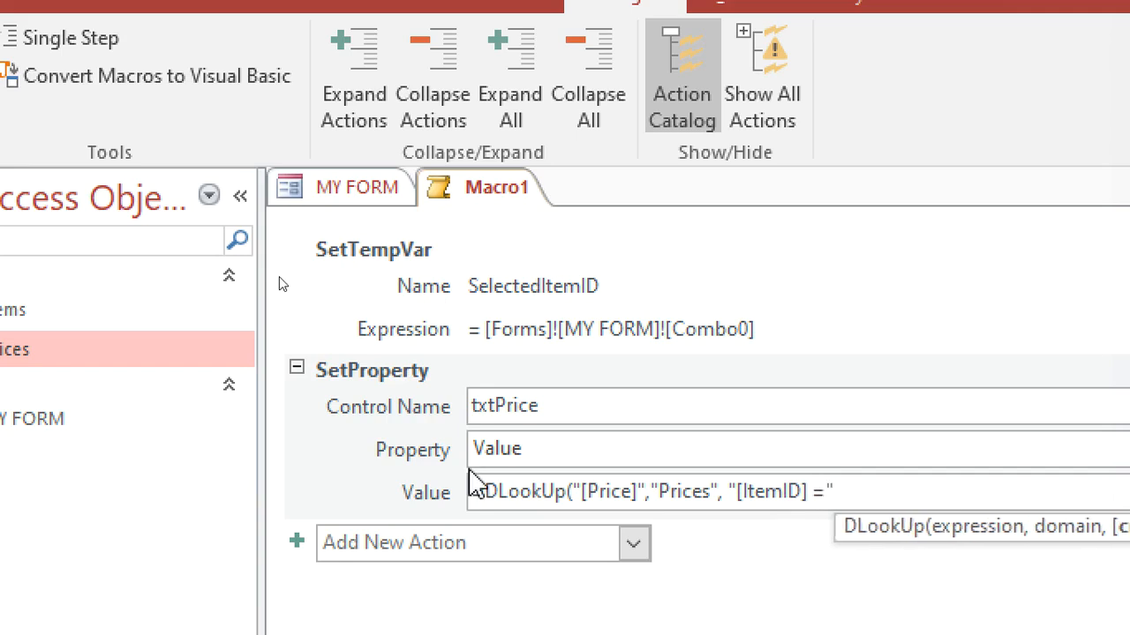
text(&)
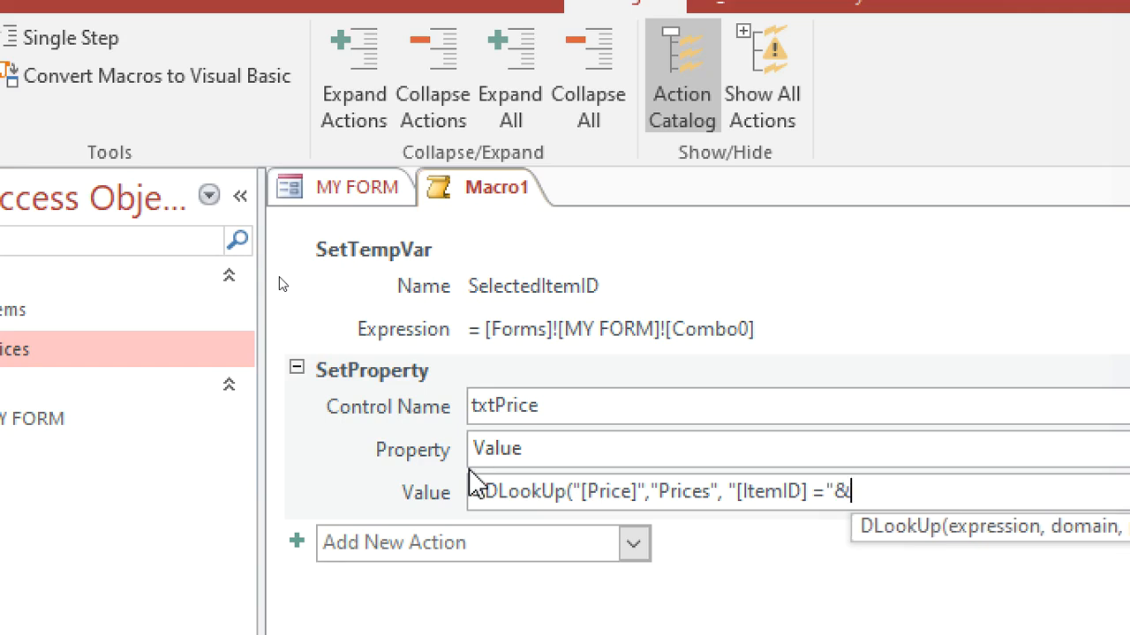
Step: Append the [TempVars]! reference to the DLookUp criteria in the SetProperty action's value
text([])
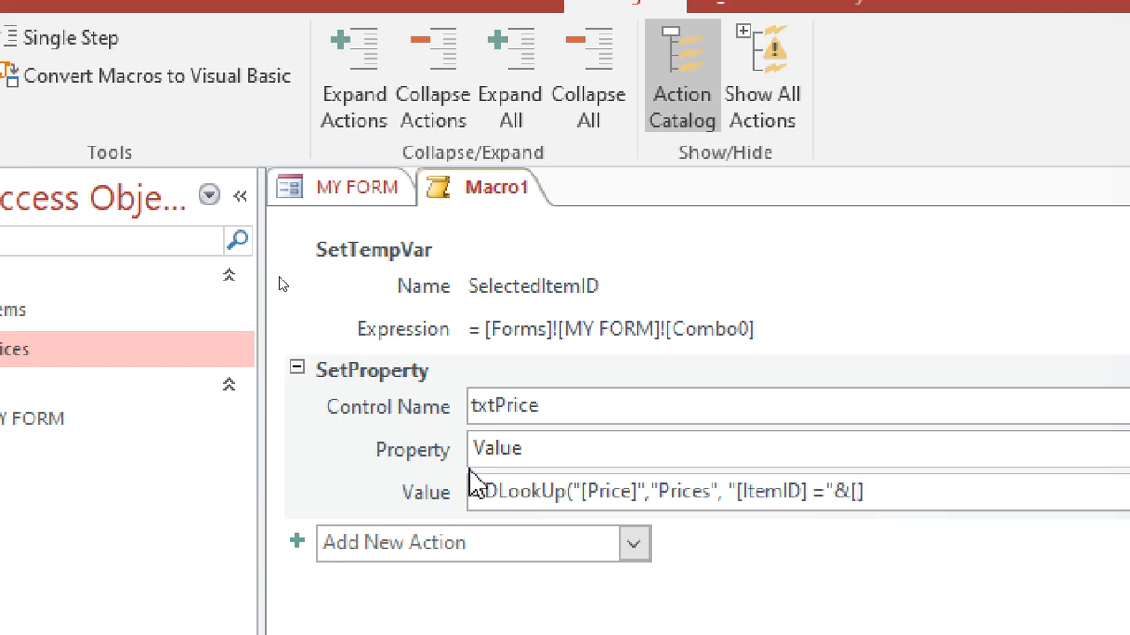
text(Temp)
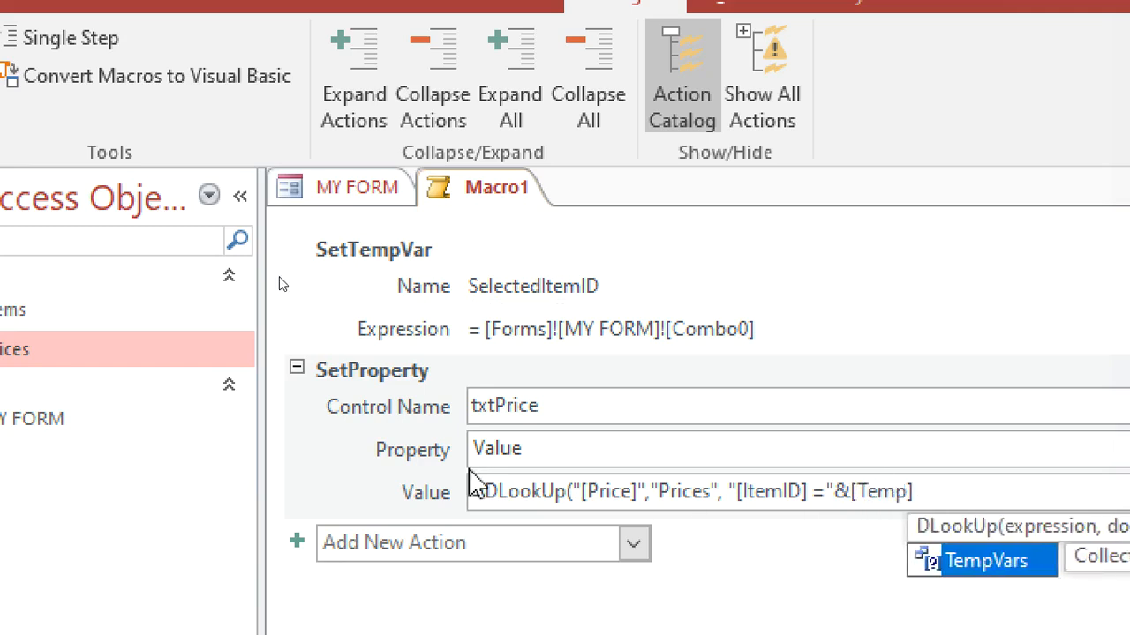
key(Tab)
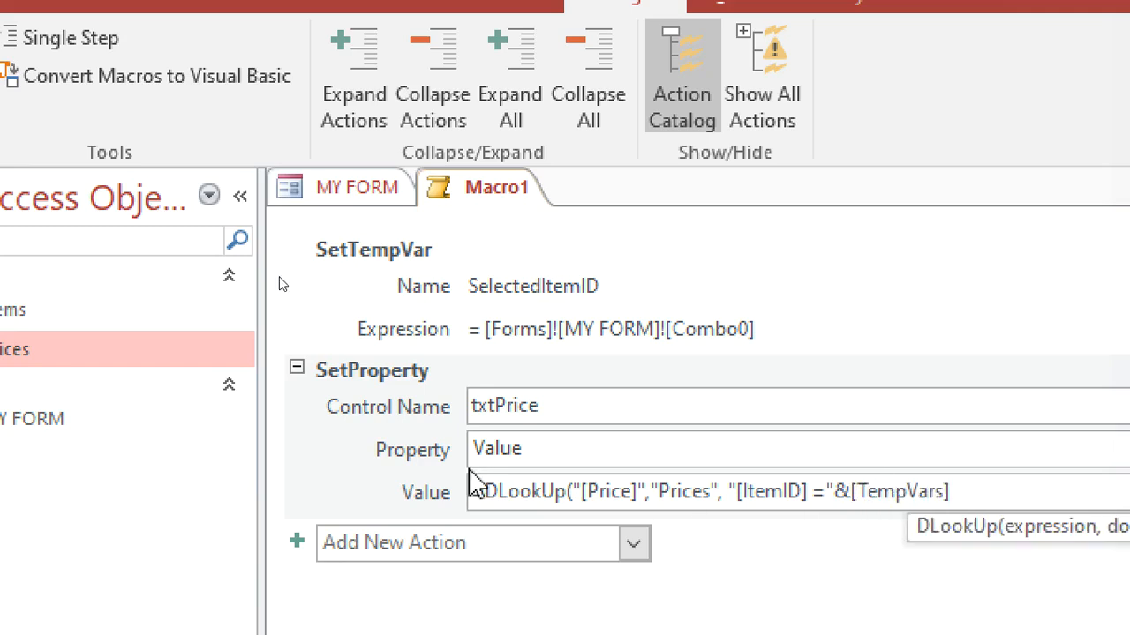
text(!)
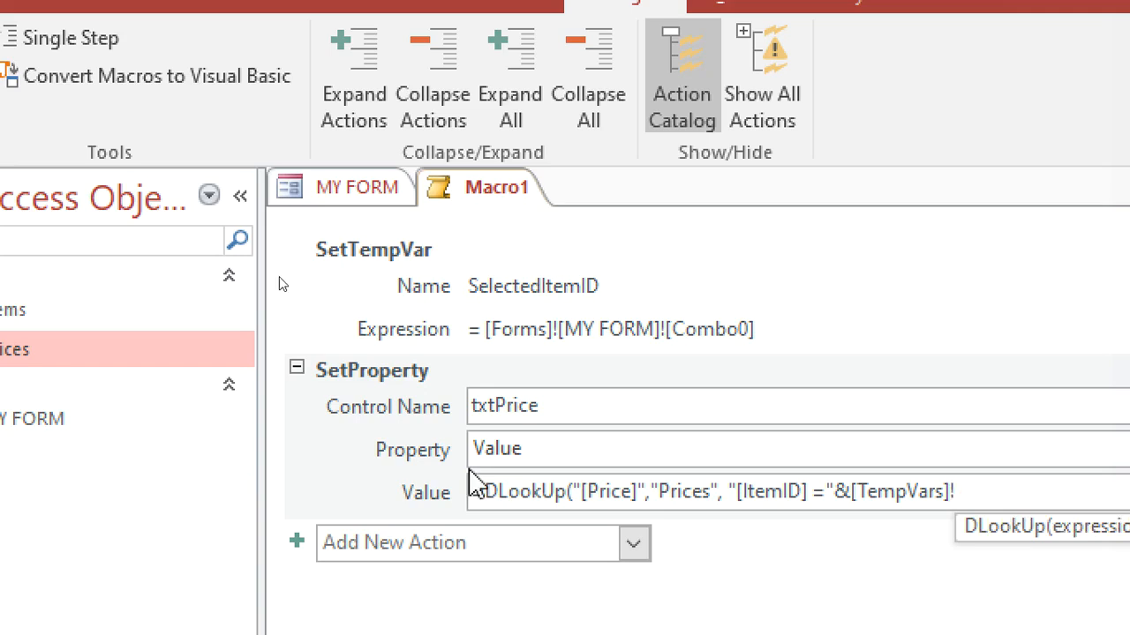
Step: Complete the temporary variable reference in the DLookUp criteria with [SelectedItemID]
text([)
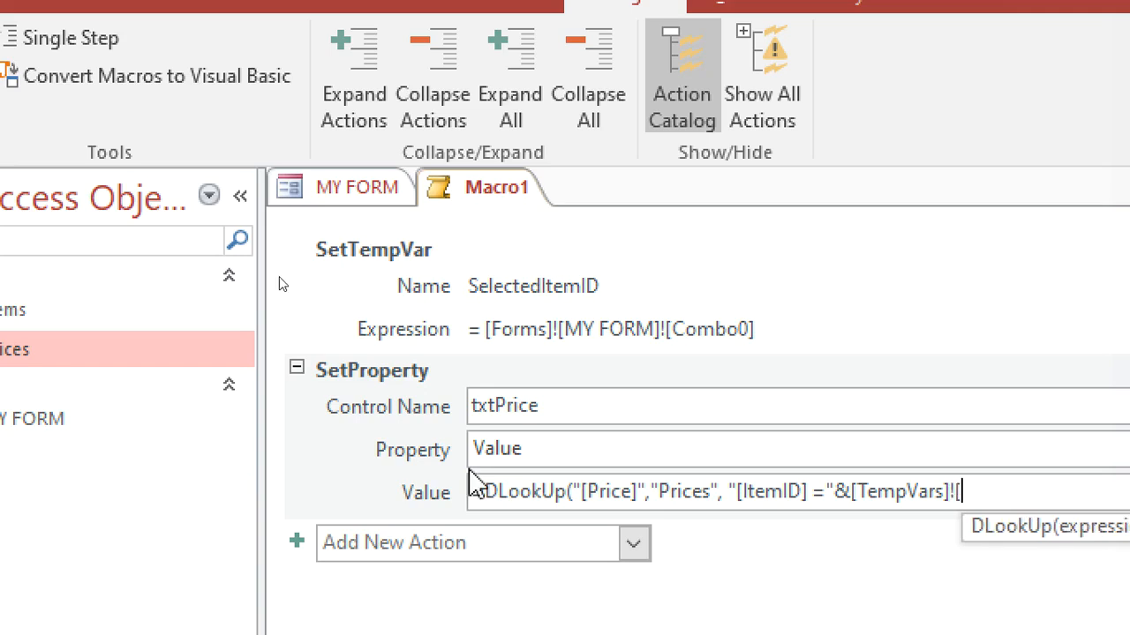
text(Selecte)
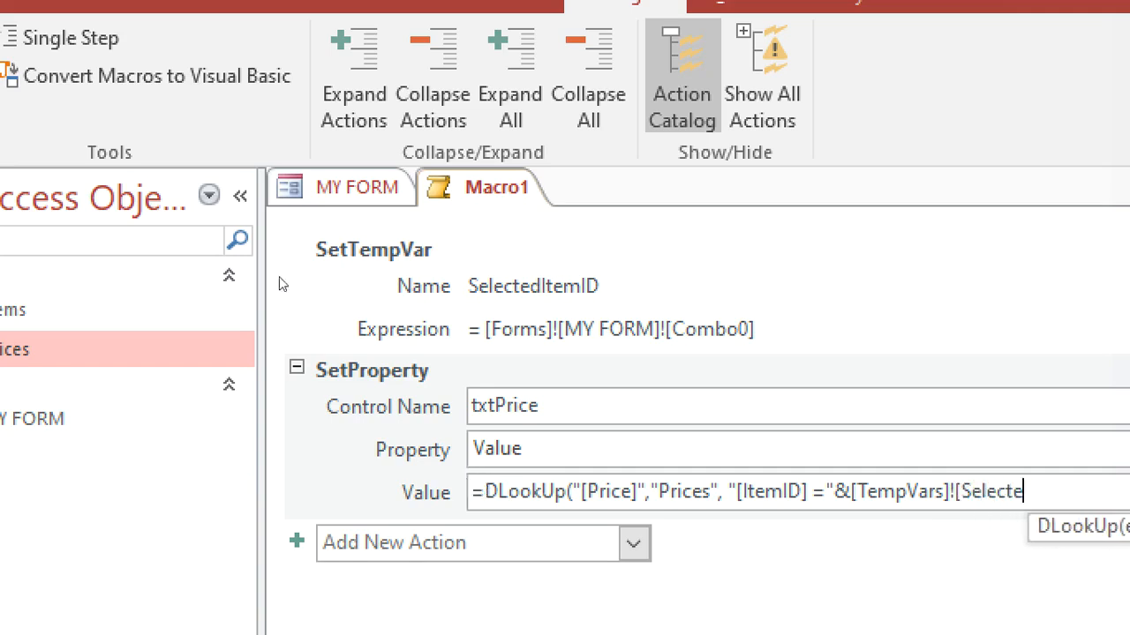
text(D)
key(BackSpace)
text(D)
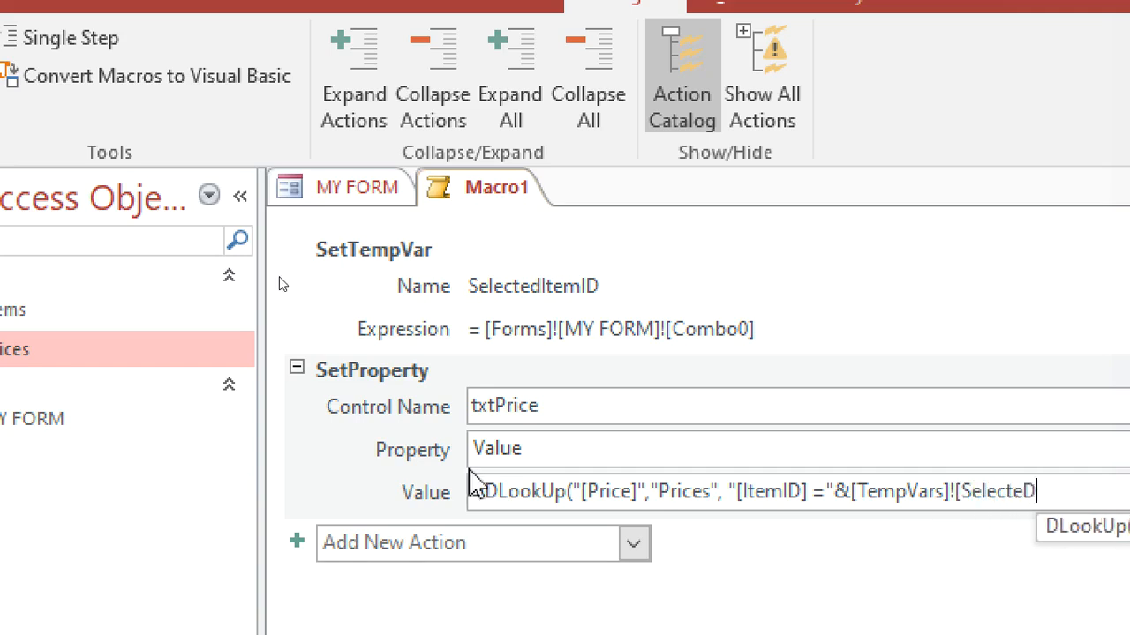
key(BackSpace)
text(dI)
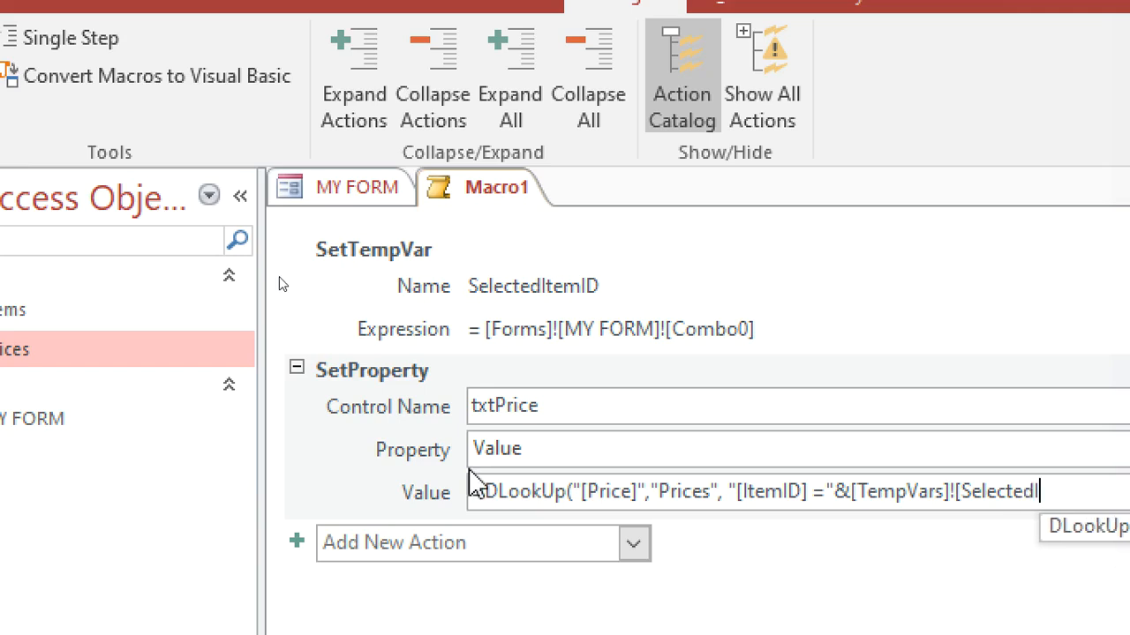
text(temID)
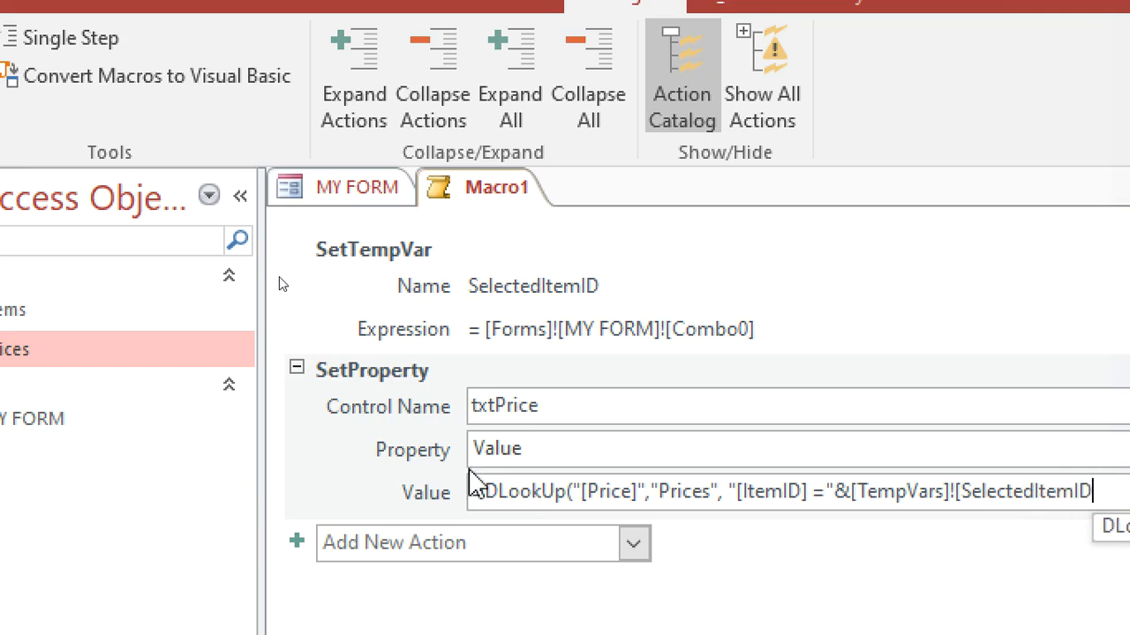
text(])
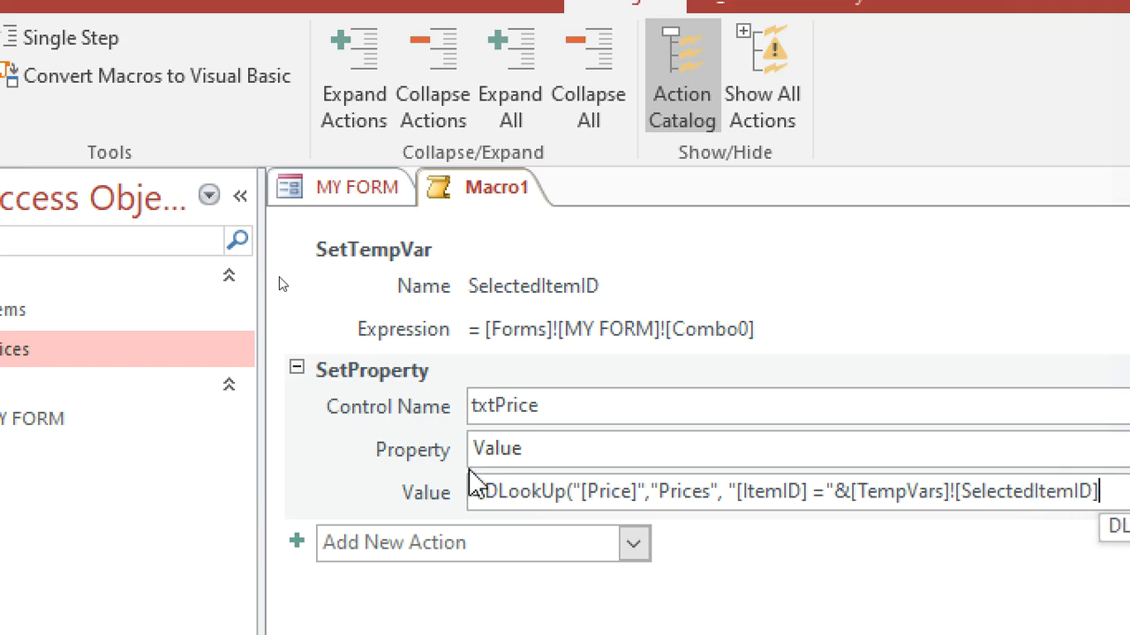
click(503, 543)
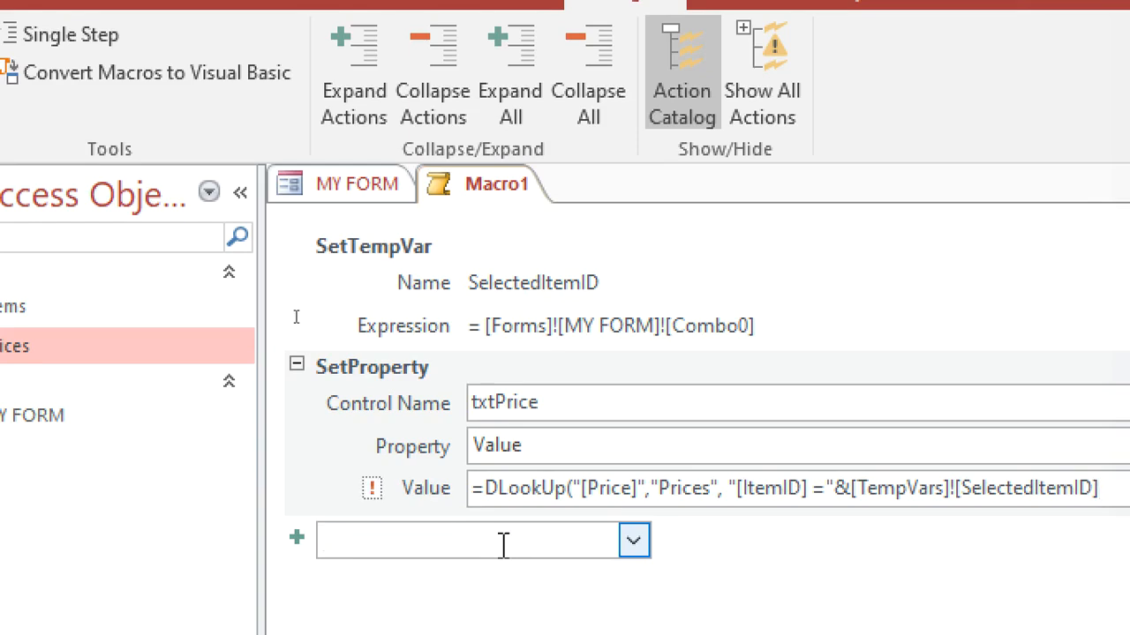
Step: Insert spaces around the & operator in the SetProperty action's DLookUp expression
click(1119, 486)
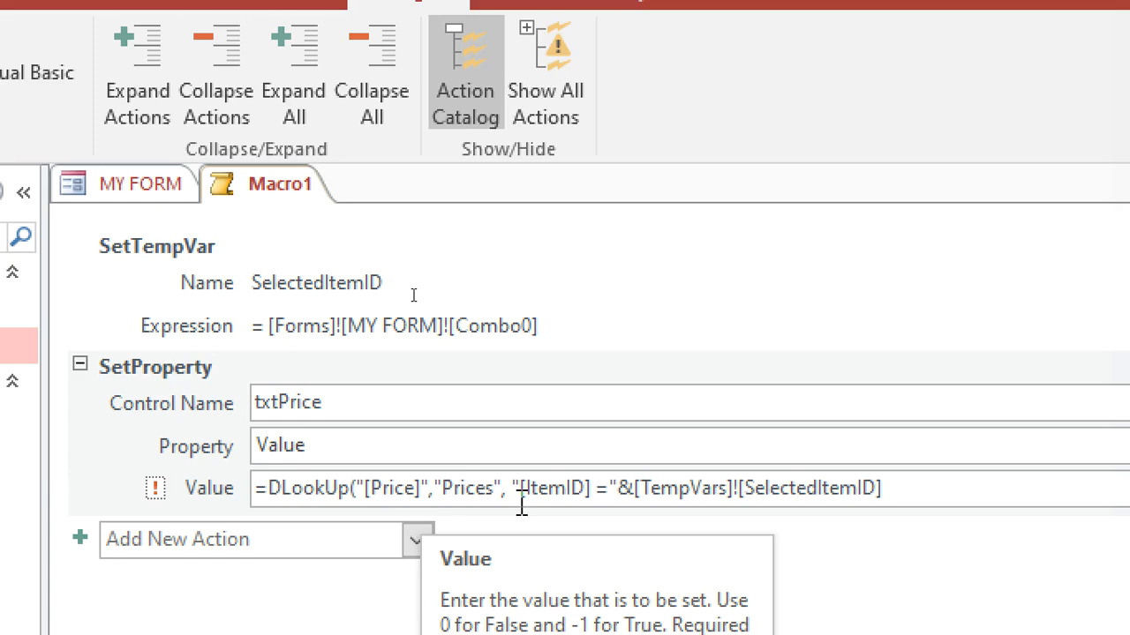
click(633, 489)
click(620, 489)
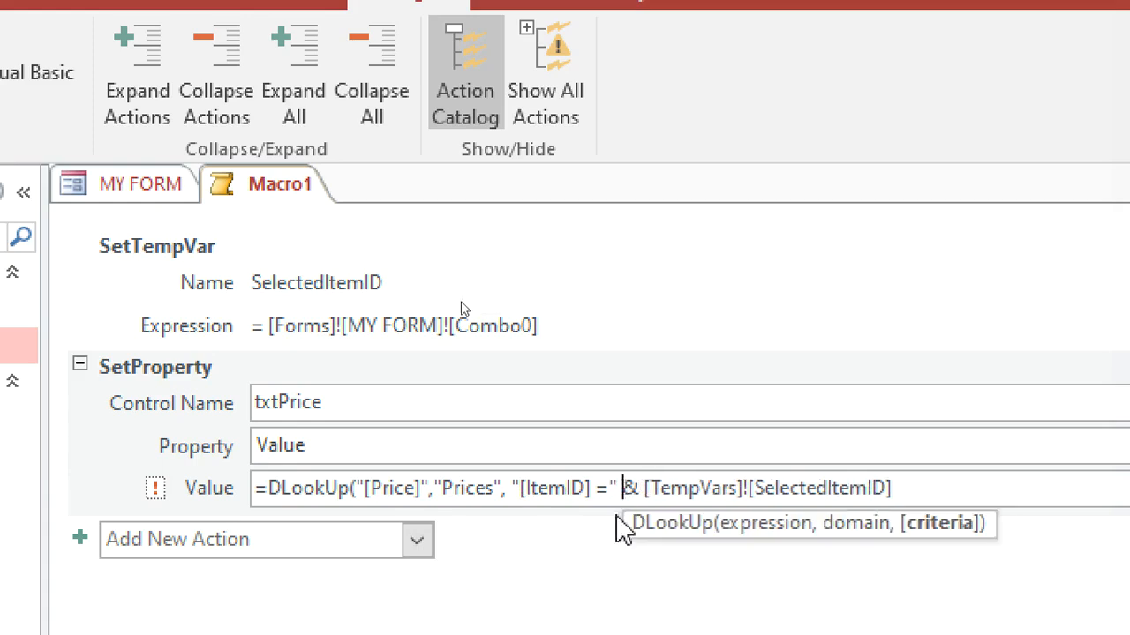
click(954, 490)
Step: Enter RemoveAllTempVars as the macro action following SetProperty
click(350, 550)
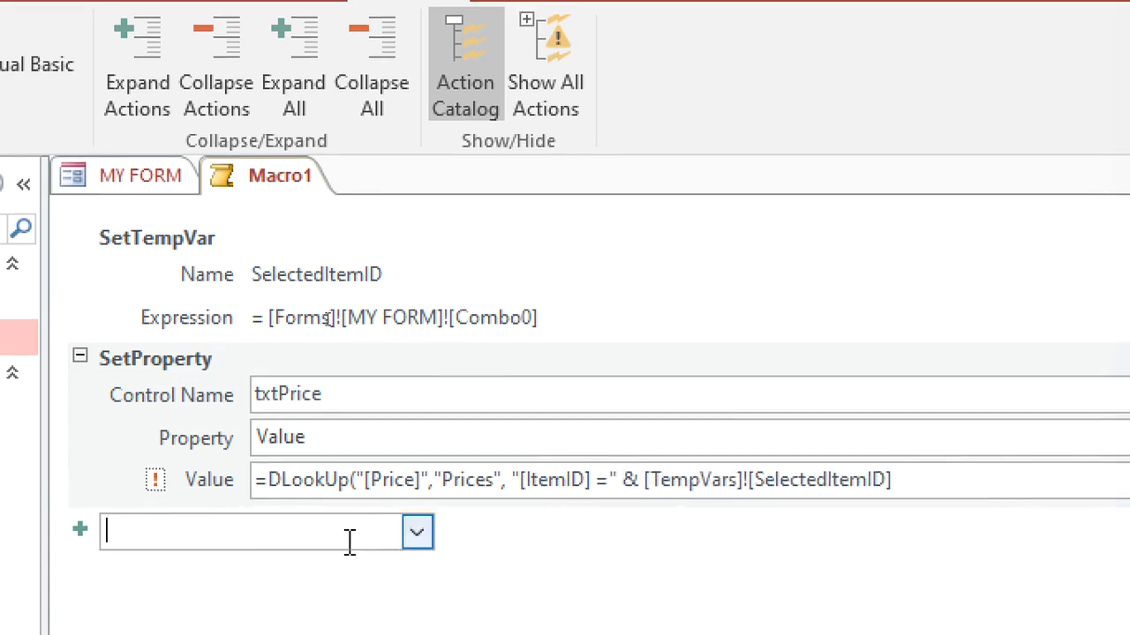
text(R)
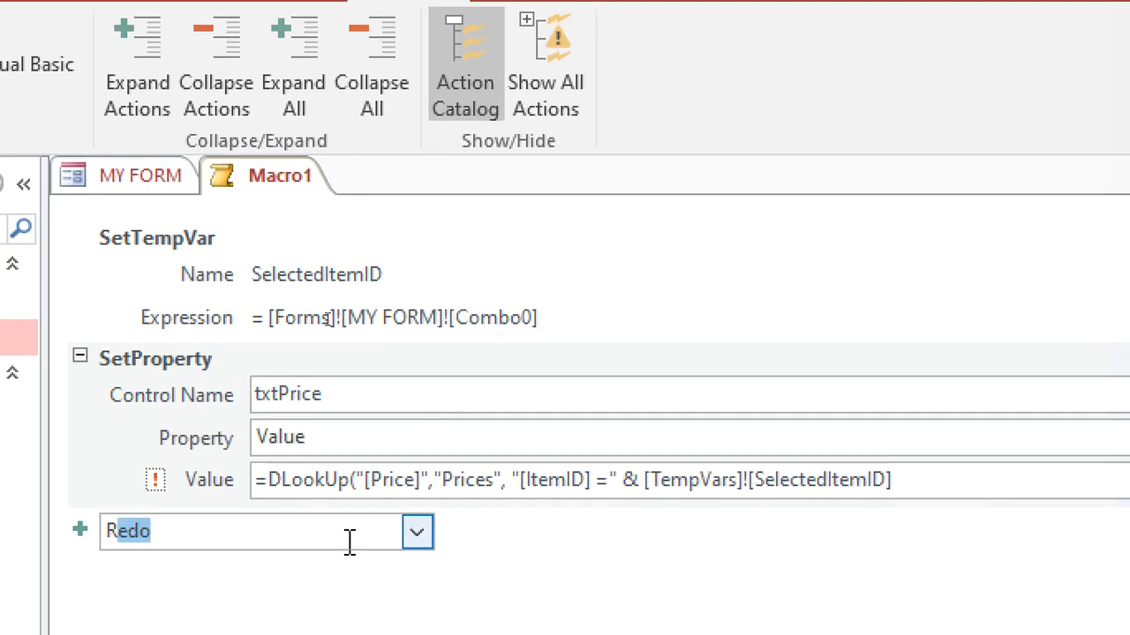
text(emoveAllTempVars)
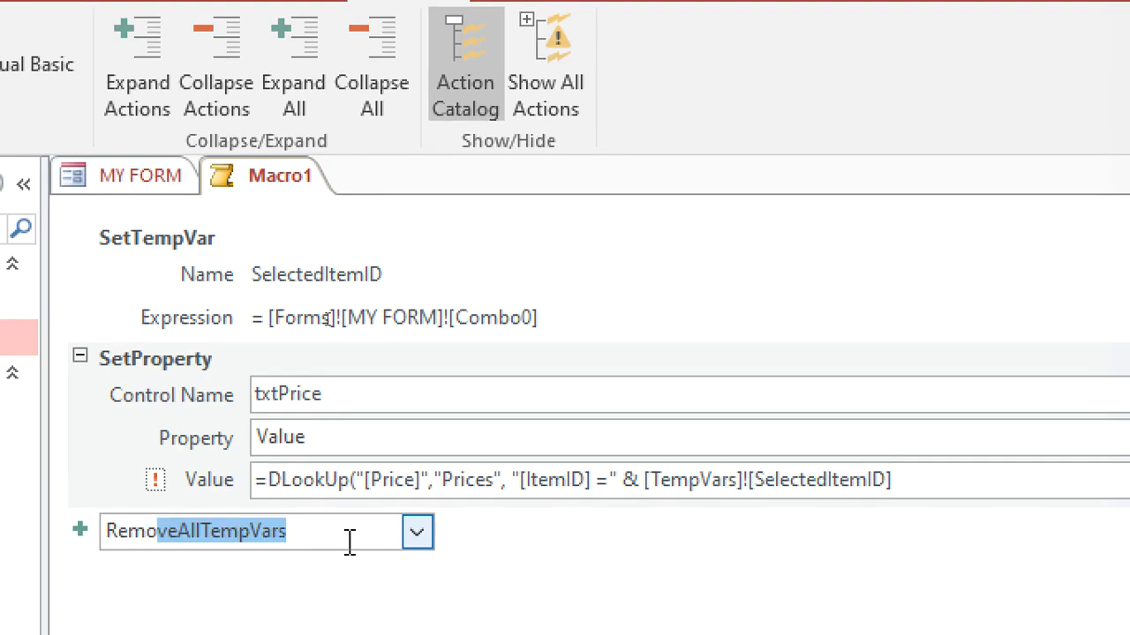
key(End)
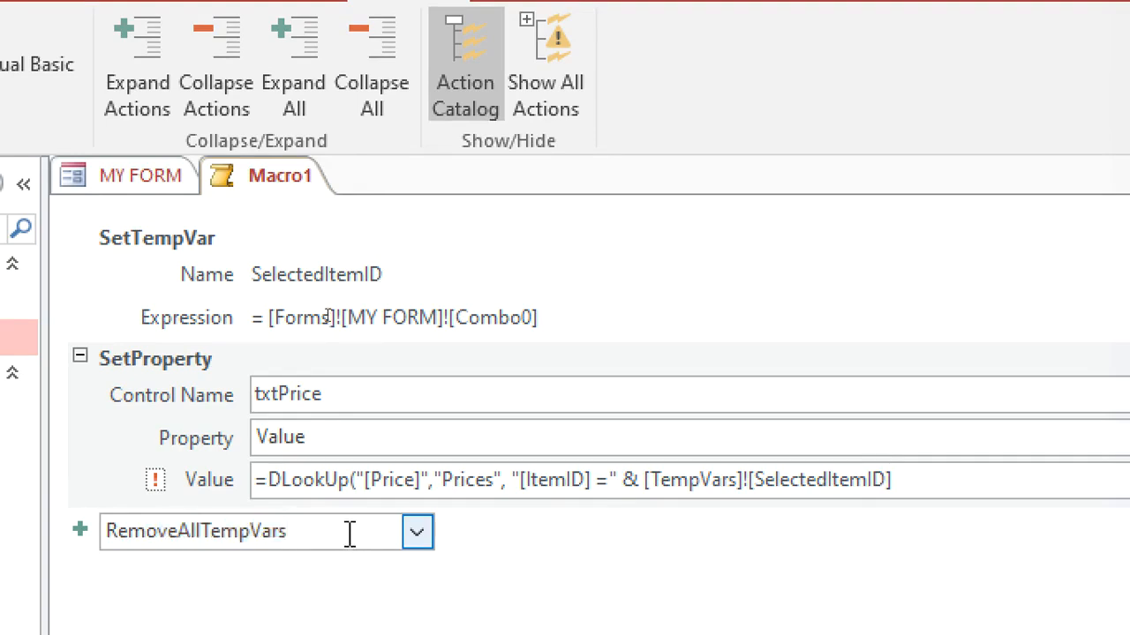
Step: Add a RemoveTempVar action at the end of the macro
click(417, 531)
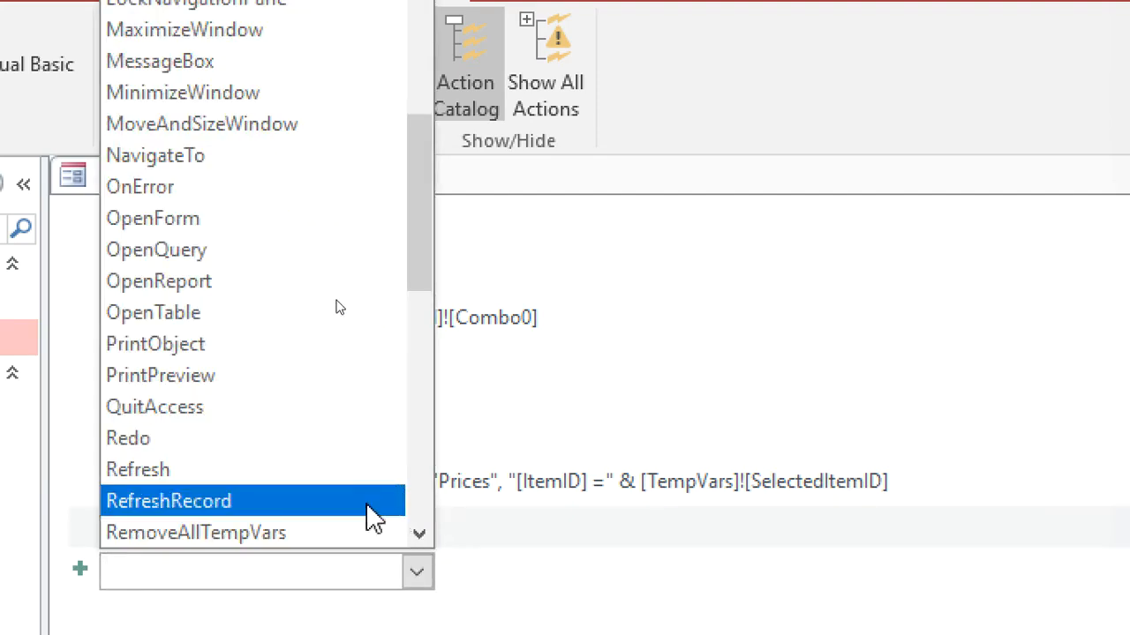
scroll(370, 516, down, 1)
scroll(371, 517, down, 1)
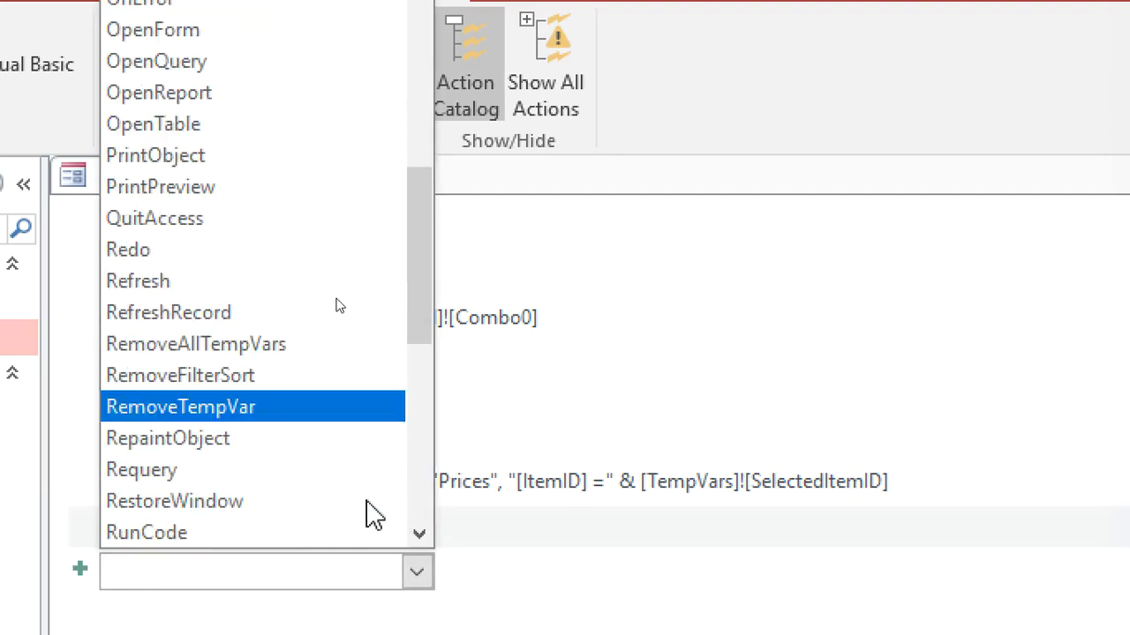
scroll(371, 516, down, 2)
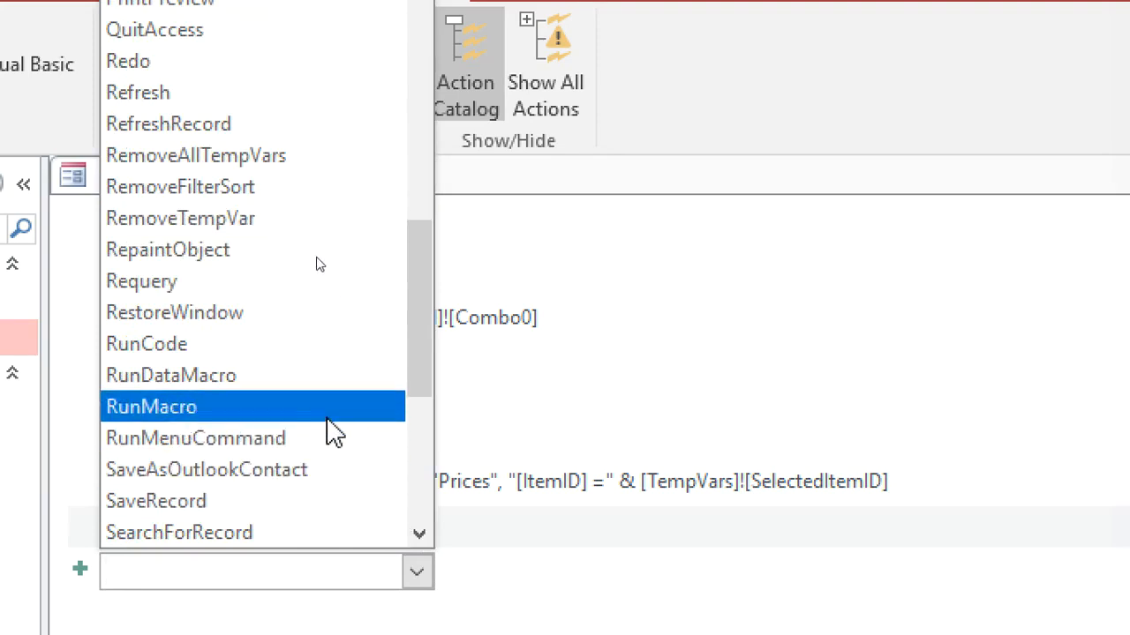
click(278, 217)
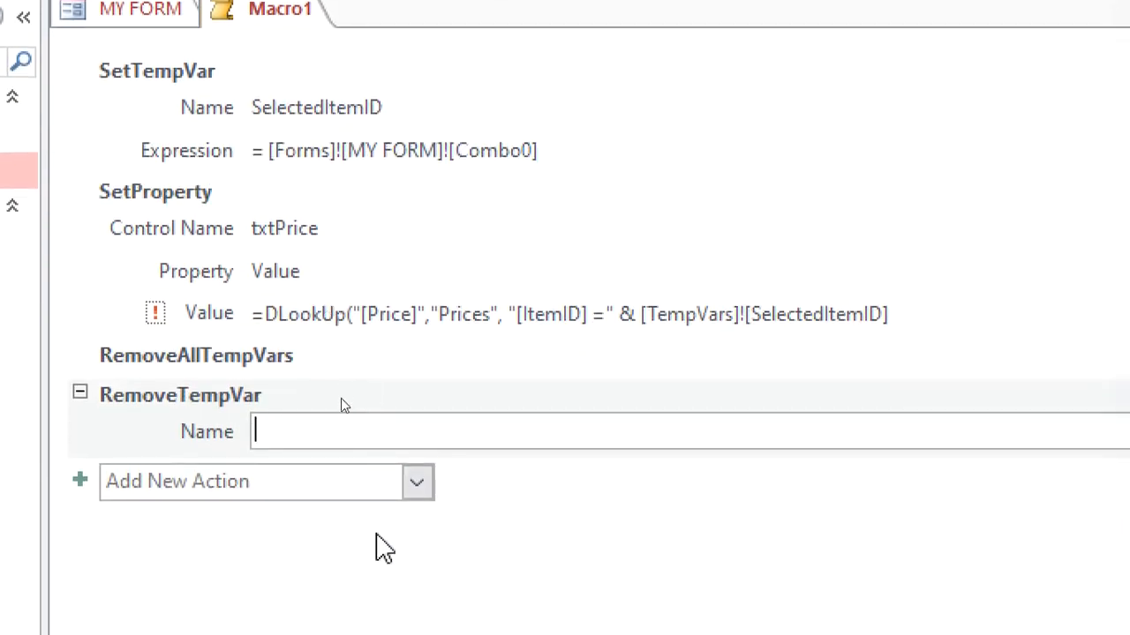
Step: Set the RemoveTempVar action's name to SelectedItemID
text(s)
key(BackSpace)
text(s)
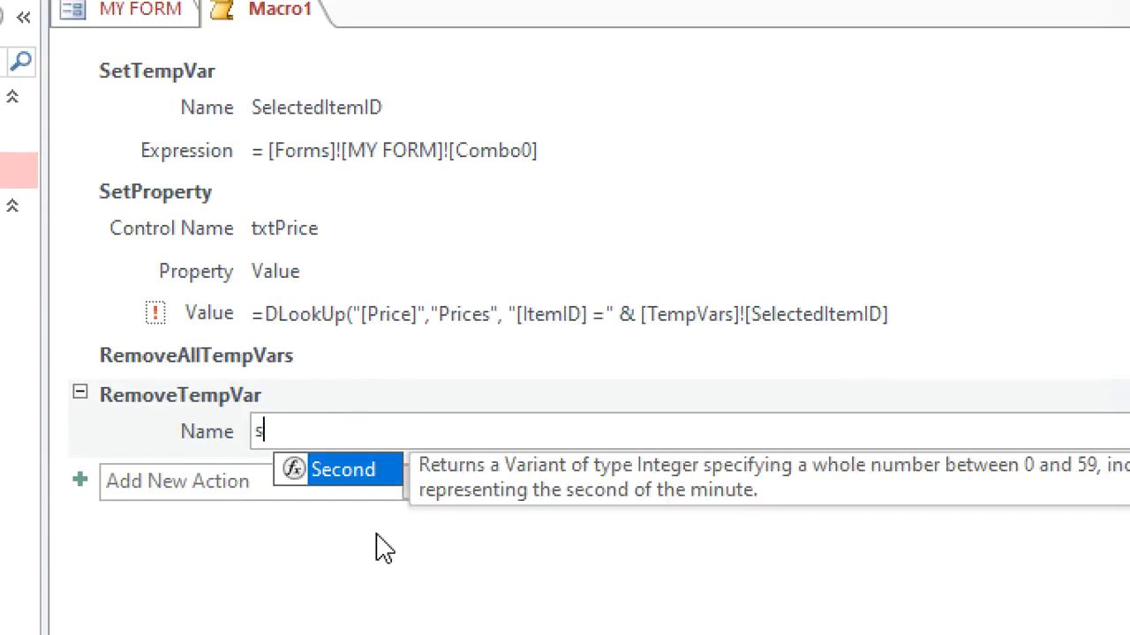
key(BackSpace)
text(s)
key(BackSpace)
text(S)
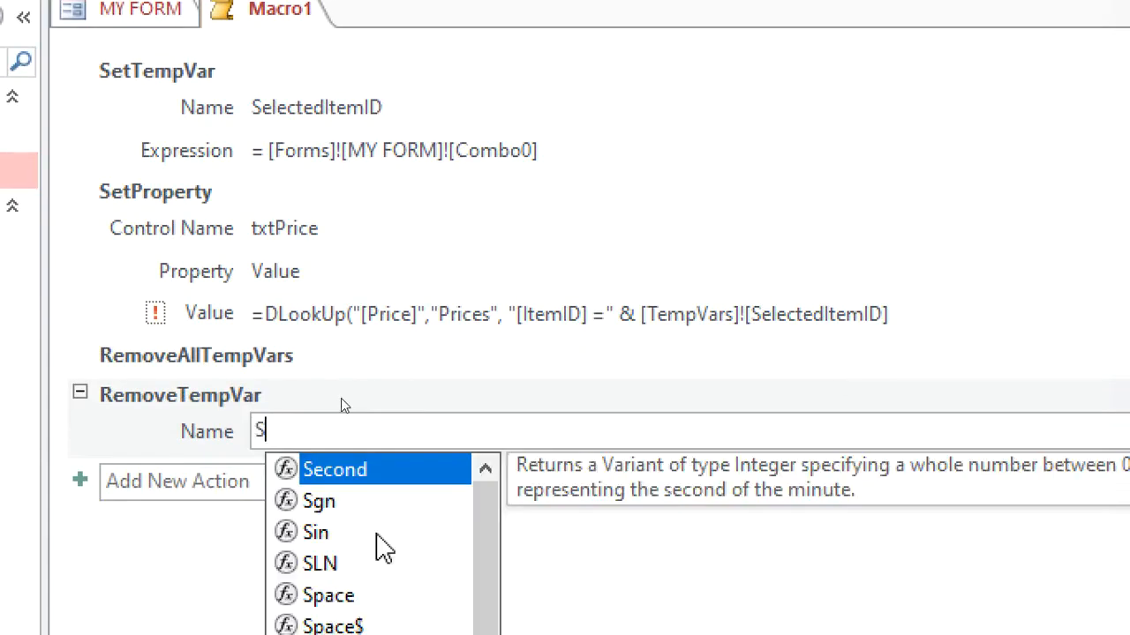
text(elected)
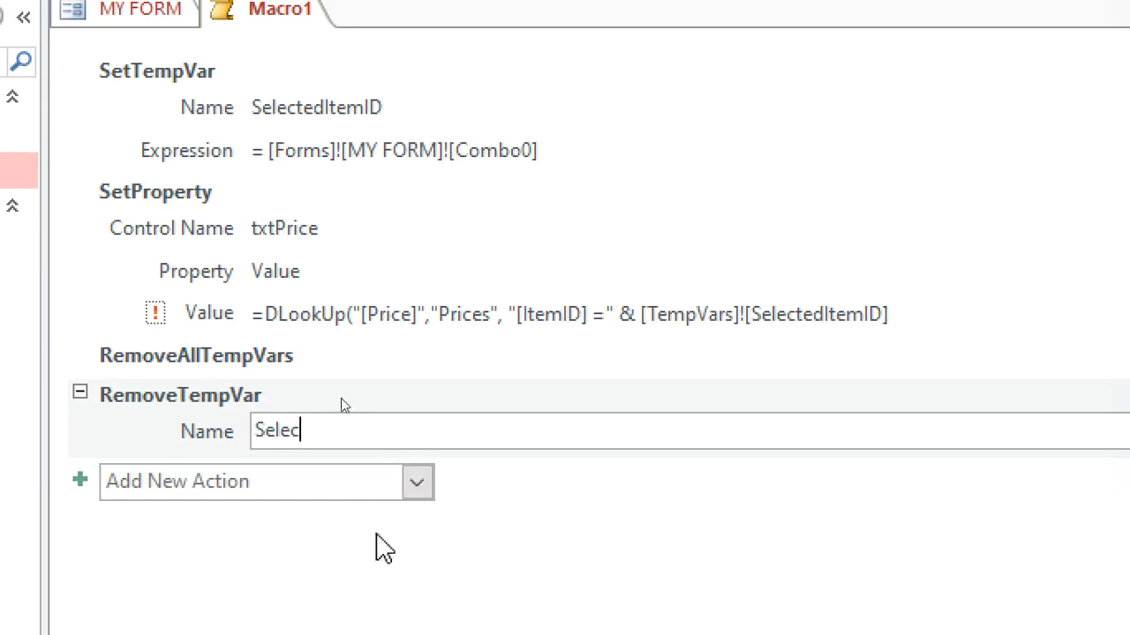
text(ID)
key(BackSpace)
text(te)
key(BackSpace)
key(BackSpace)
text(temID)
click(459, 540)
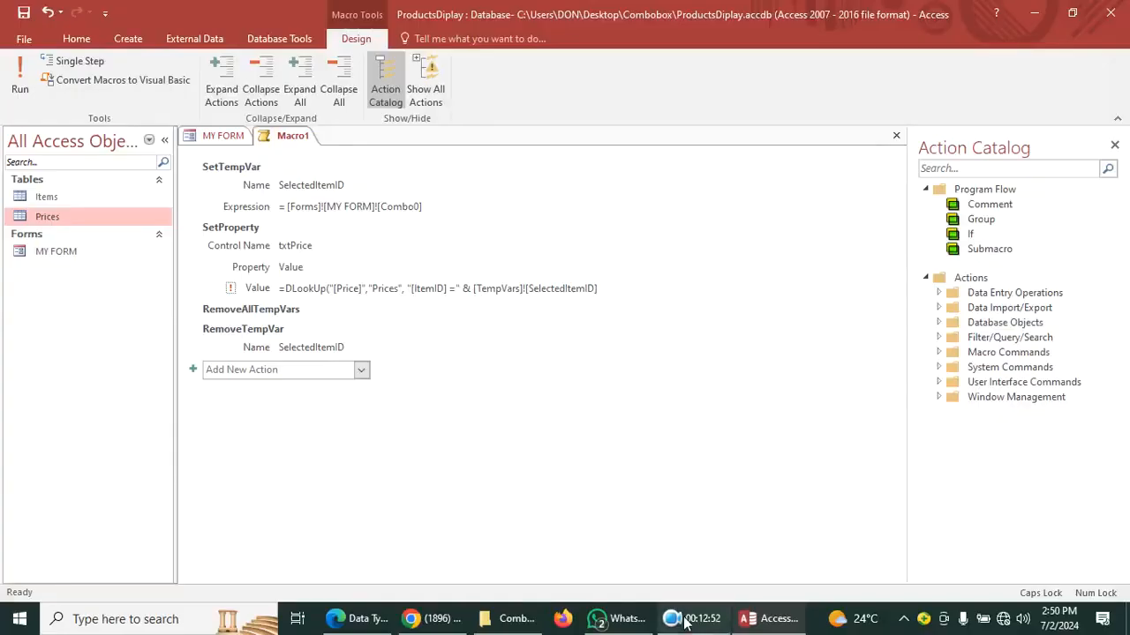
click(686, 623)
click(404, 537)
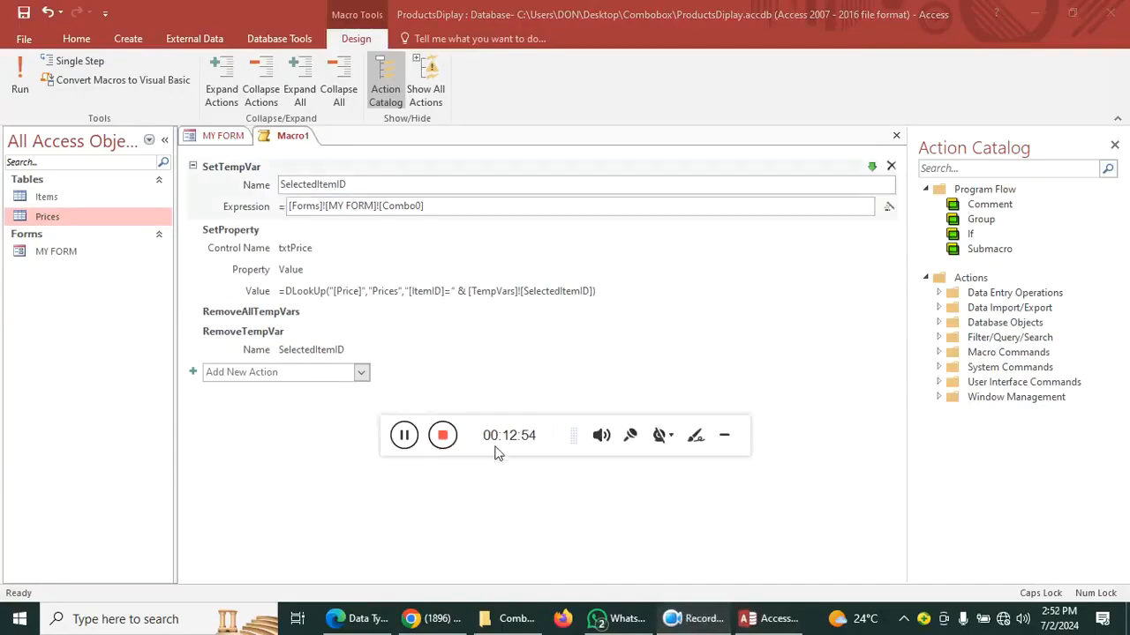
click(727, 443)
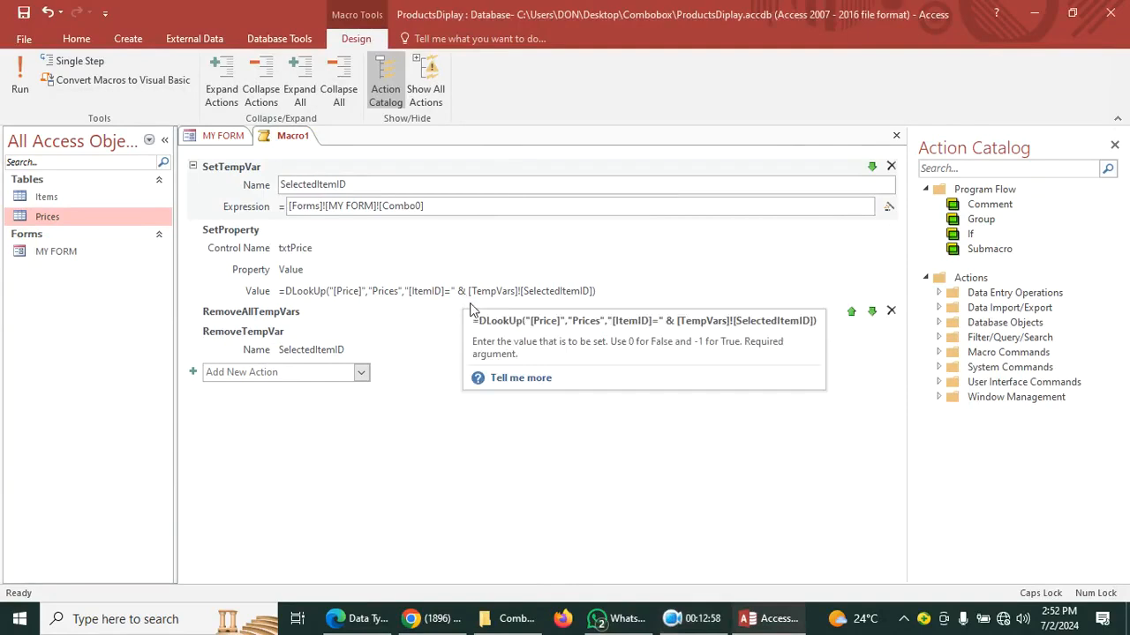
Step: Save the macro as RetrievePriceMacro and close all open objects
right_click(287, 139)
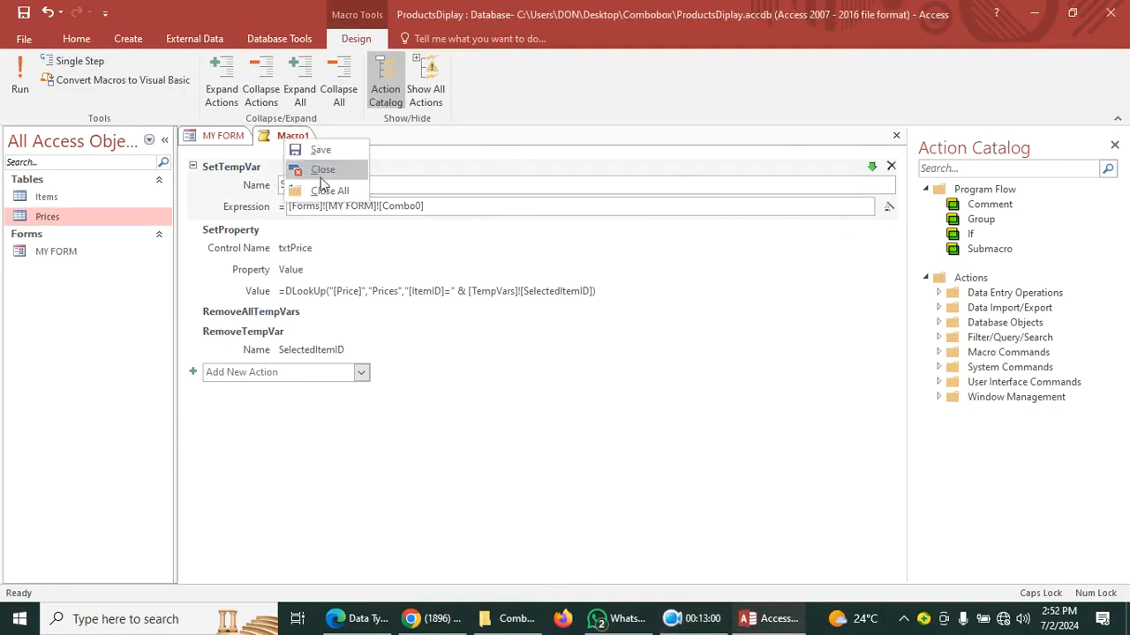
click(320, 150)
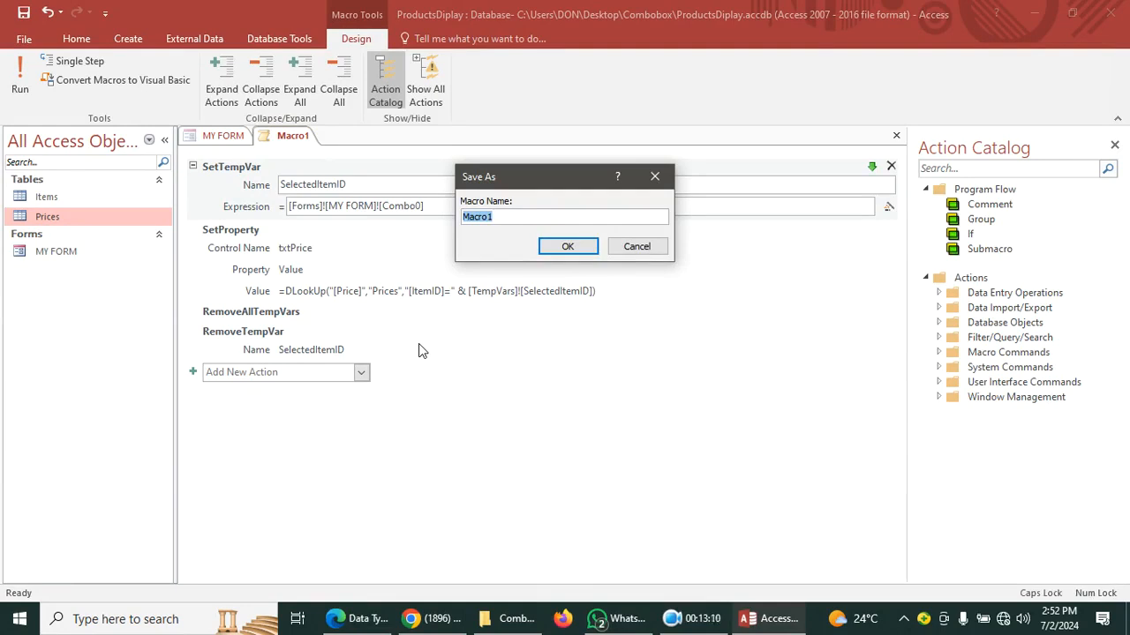
text(R)
key(Caps_Lock)
text(emoveTE)
key(BackSpace)
key(BackSpace)
key(BackSpace)
key(BackSpace)
key(BackSpace)
key(BackSpace)
text(trieveRic)
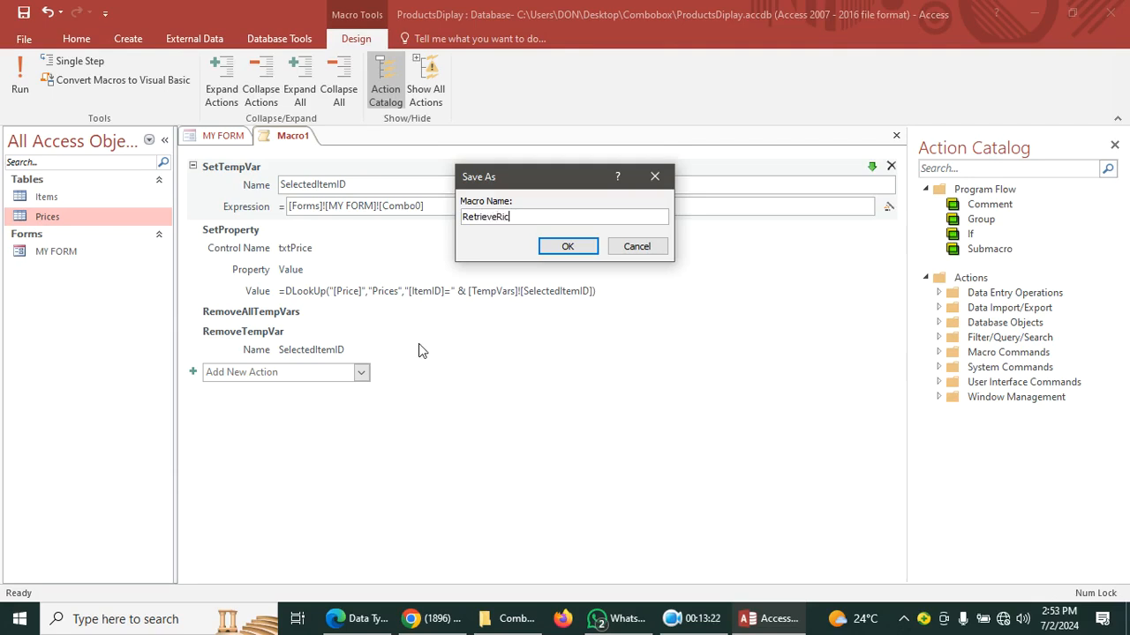
text(e)
key(BackSpace)
key(BackSpace)
key(BackSpace)
key(BackSpace)
text(PriceMacro)
key(Return)
right_click(334, 135)
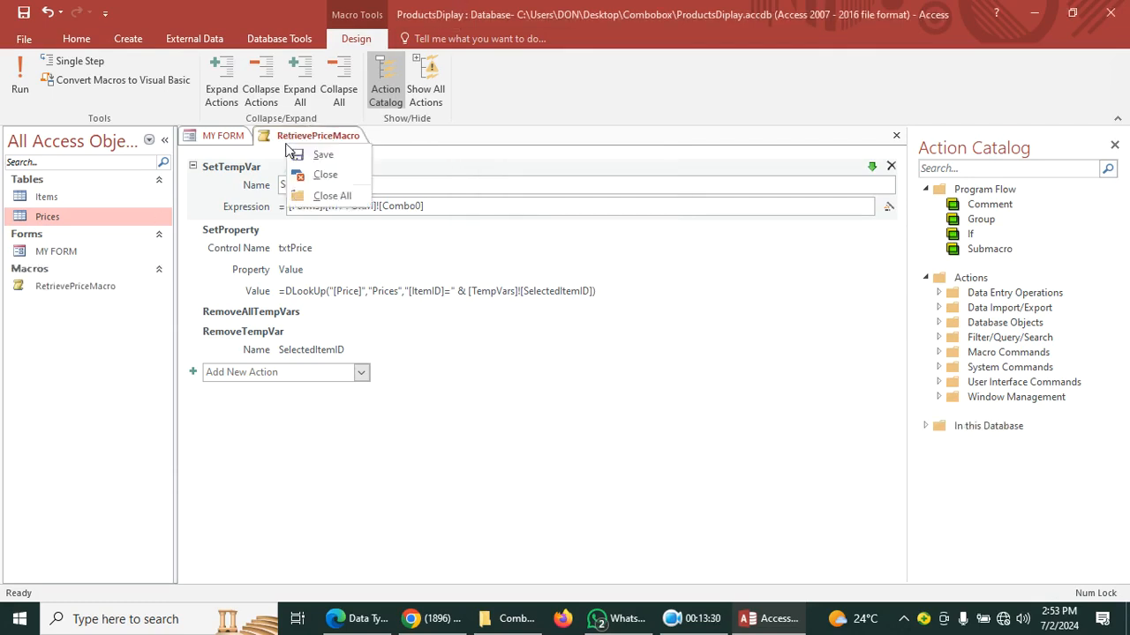
click(330, 195)
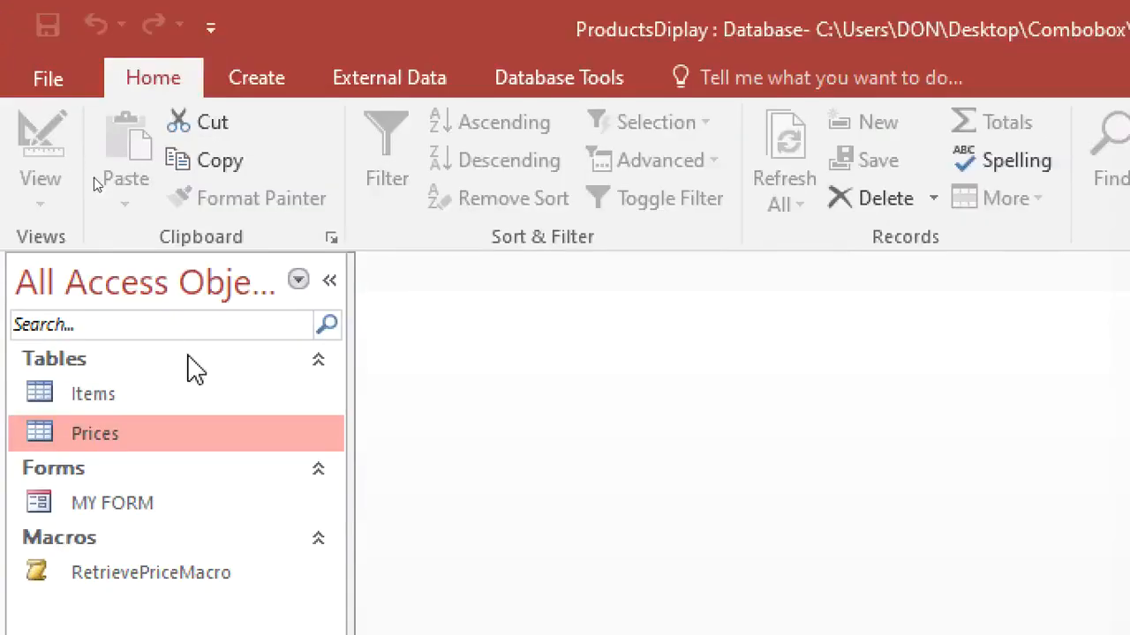
Step: Open MY FORM in Design View and select the combo box Combo0
click(131, 203)
right_click(131, 446)
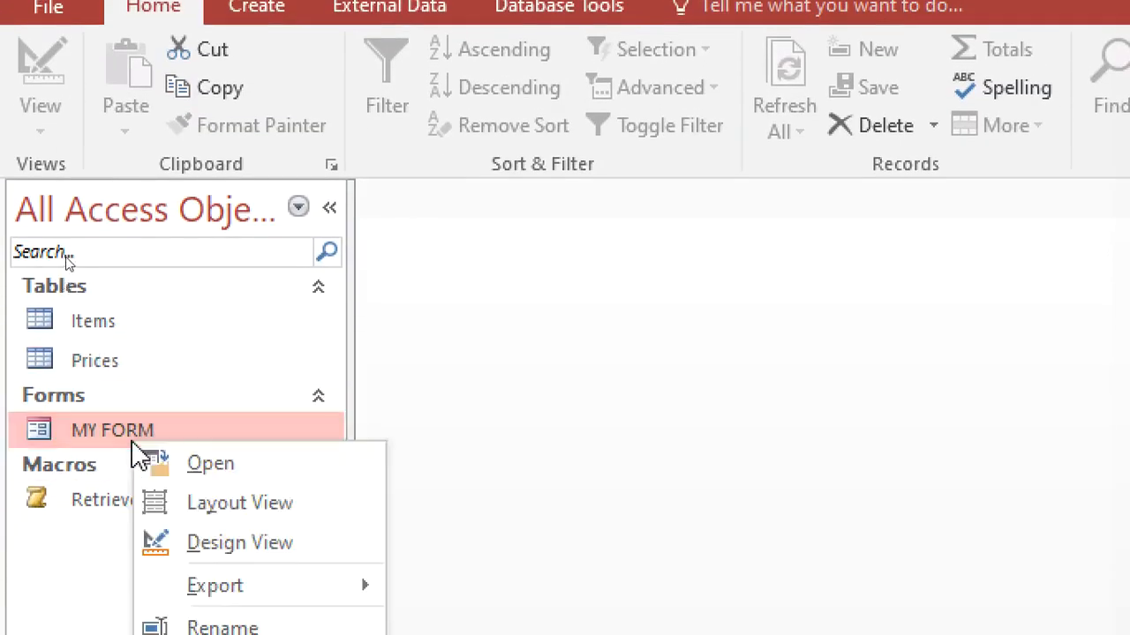
click(261, 546)
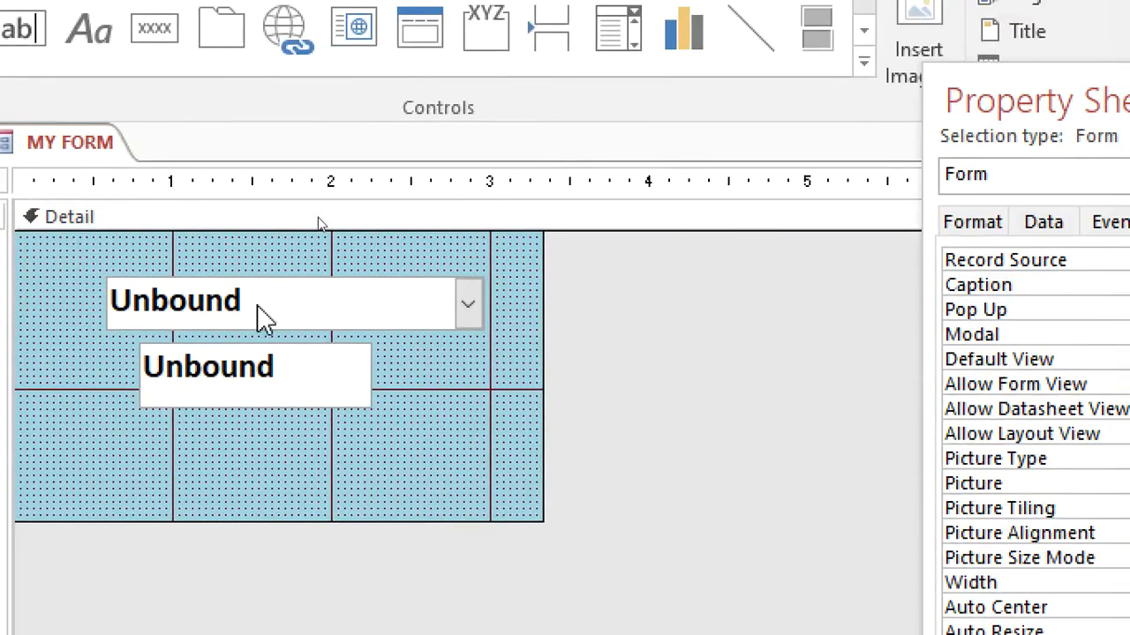
click(197, 302)
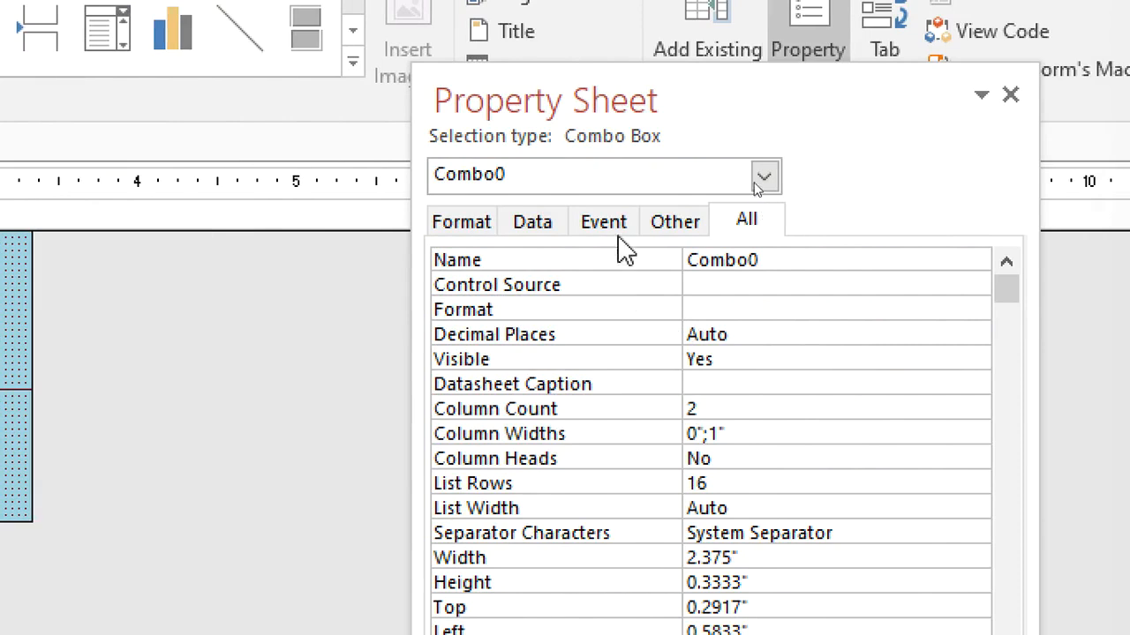
Step: Assign RetrievePriceMacro to the After Update event of the combo box Combo0
click(609, 225)
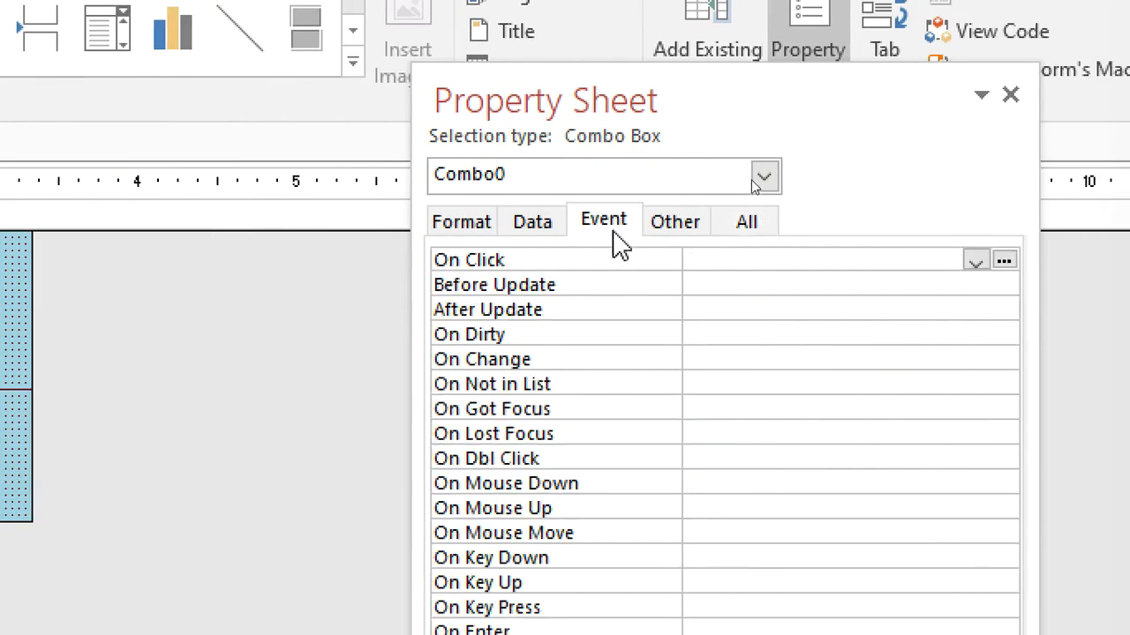
click(714, 309)
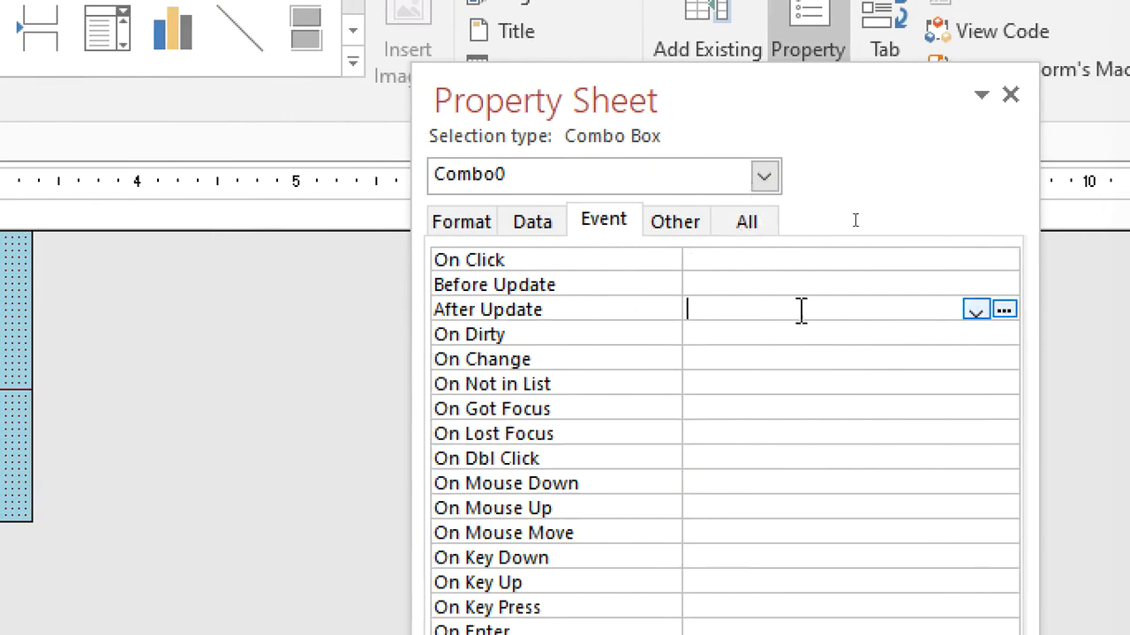
click(975, 311)
click(812, 357)
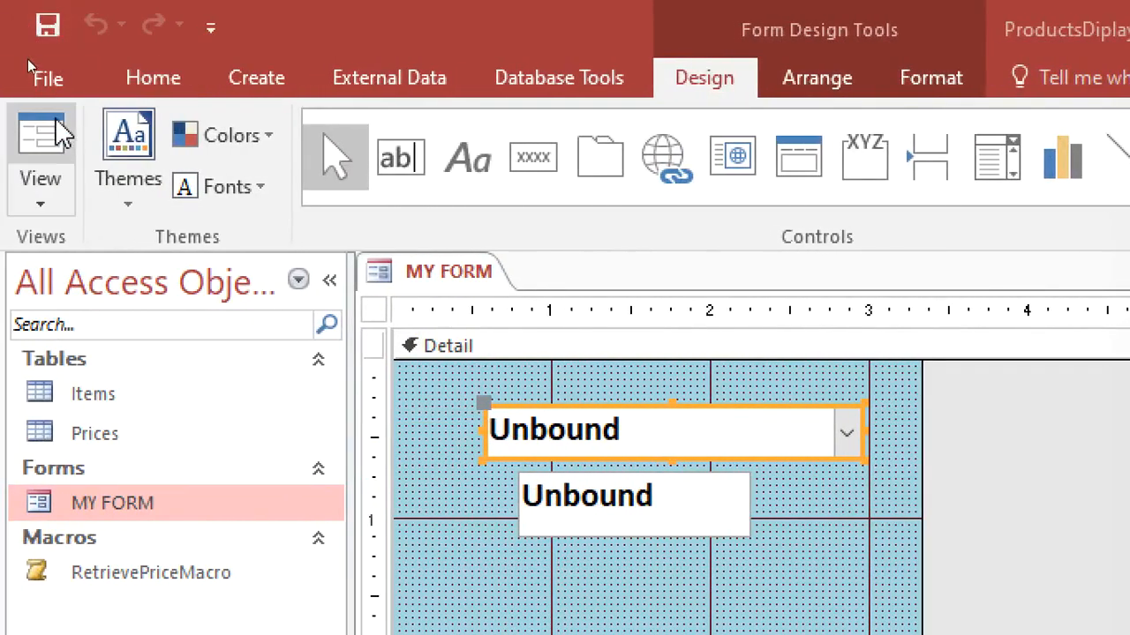
Step: Switch MY FORM to Form View and test the price lookup by choosing APPLE, ORANGES, BANANA and PINEAPLE in the combo box
click(41, 145)
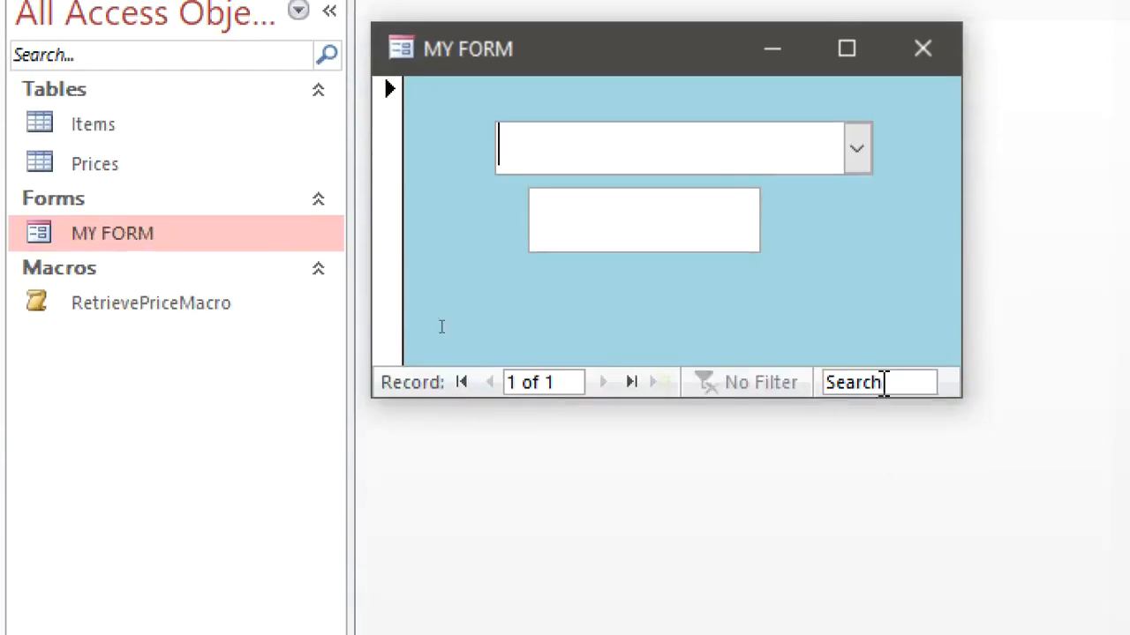
click(856, 345)
click(825, 390)
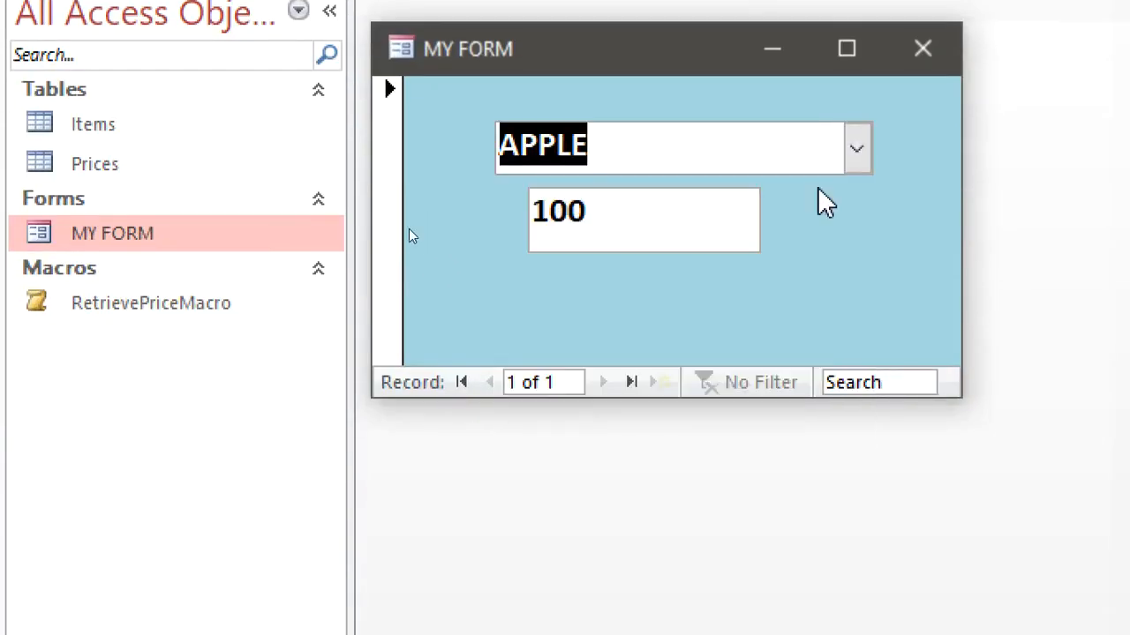
click(856, 148)
click(822, 243)
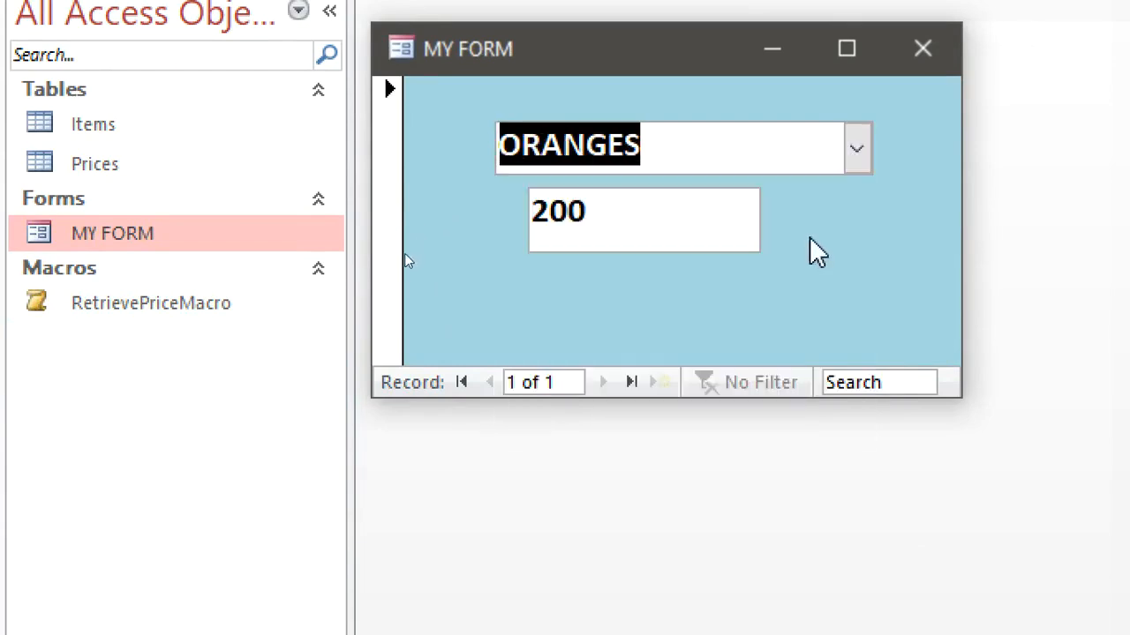
click(855, 159)
click(797, 293)
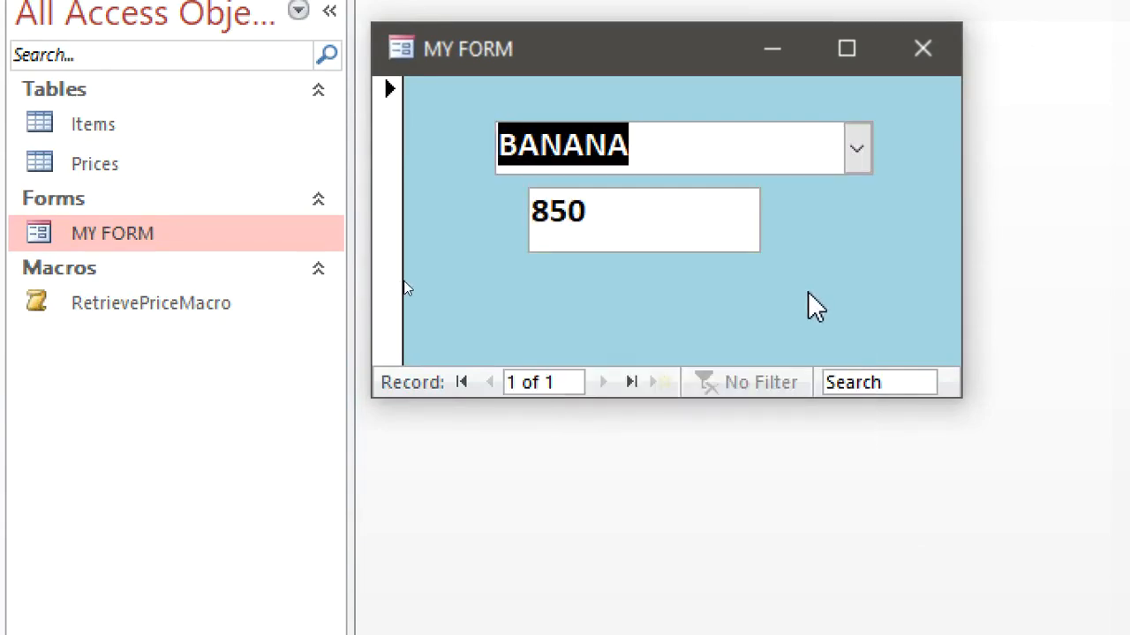
click(856, 159)
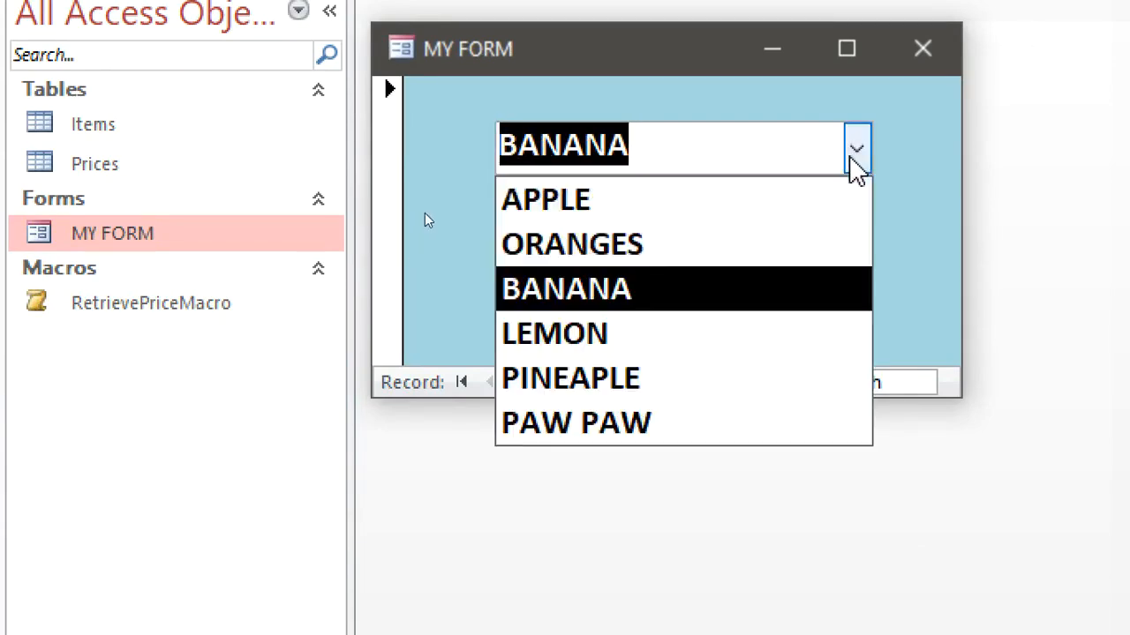
click(756, 378)
click(853, 169)
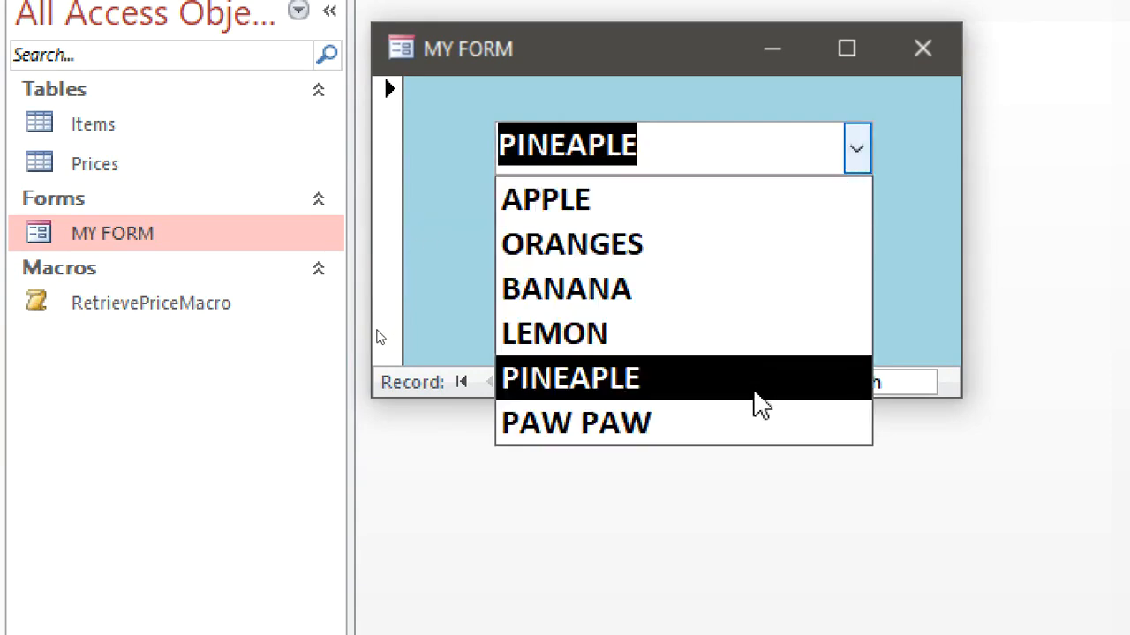
click(757, 380)
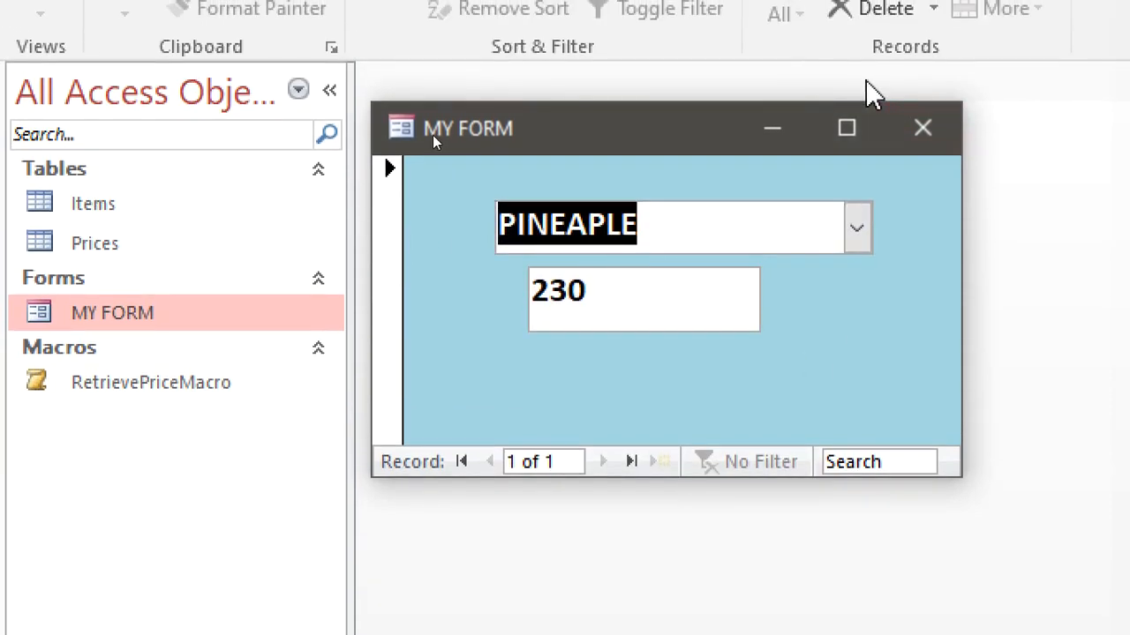